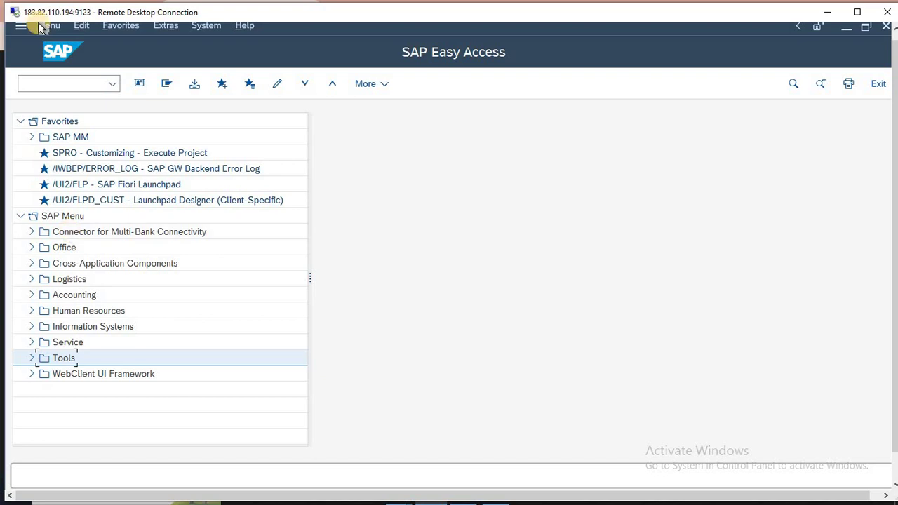
Open the field status variants overview with transaction code OBC4
{"action": "left_click", "coordinate": [59, 83]}
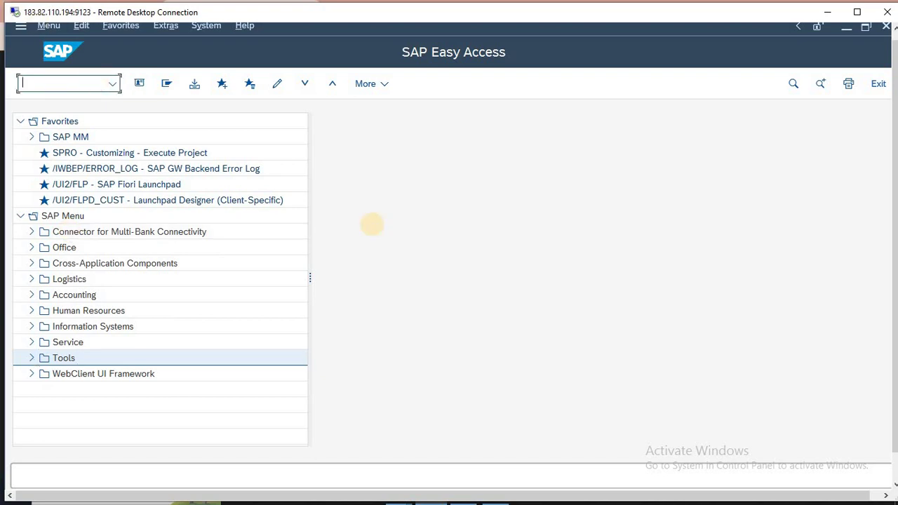
{"action": "type", "text": "OBC4"}
{"action": "key", "text": "Return"}
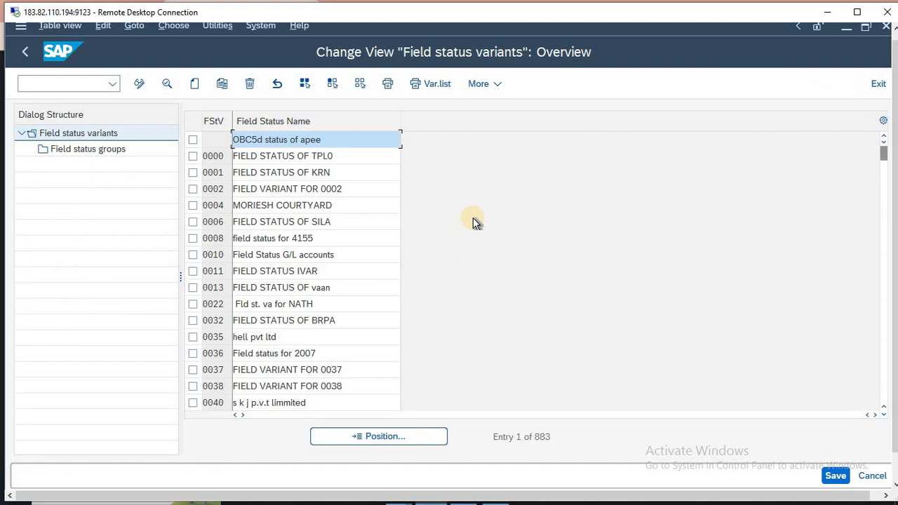
Start a copy of field status variant 0001 and give the copy the key ONT
{"action": "left_click", "coordinate": [194, 173]}
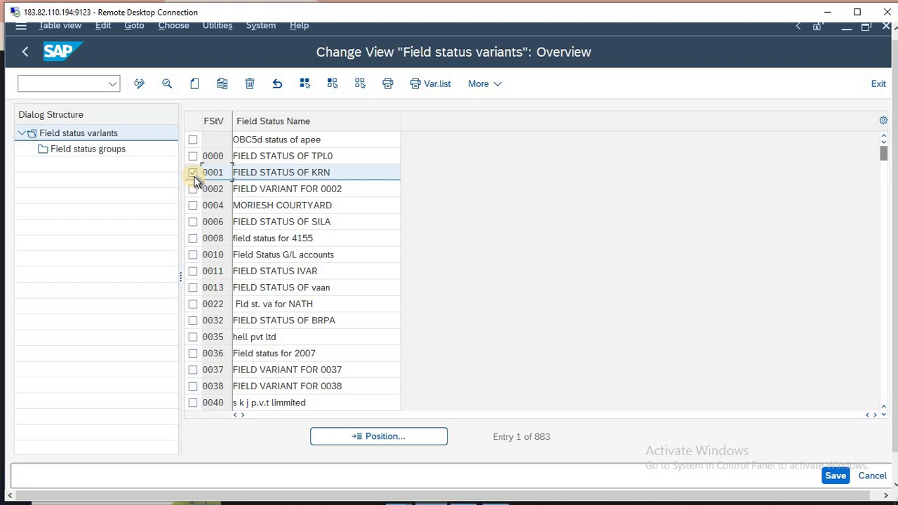
{"action": "left_click", "coordinate": [226, 85]}
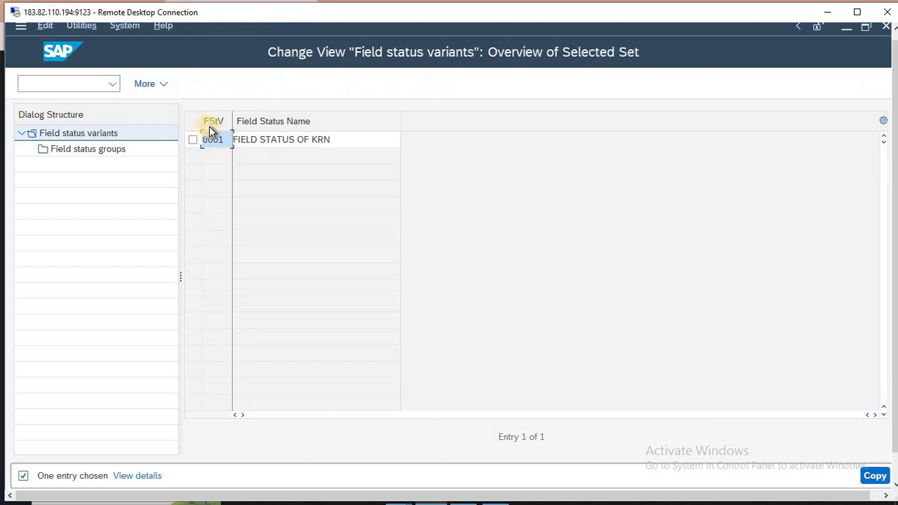
{"action": "left_click_drag", "start_coordinate": [224, 139], "coordinate": [204, 139]}
{"action": "key", "text": "BackSpace"}
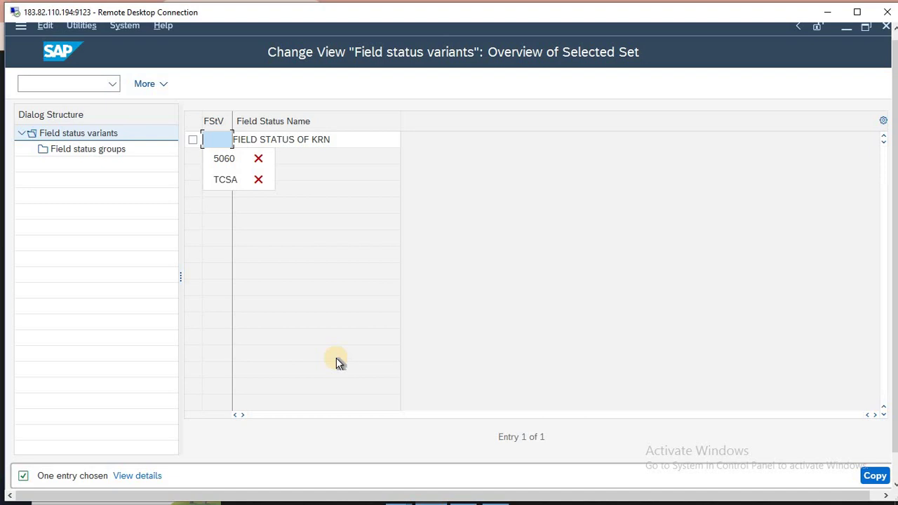
{"action": "type", "text": "0N"}
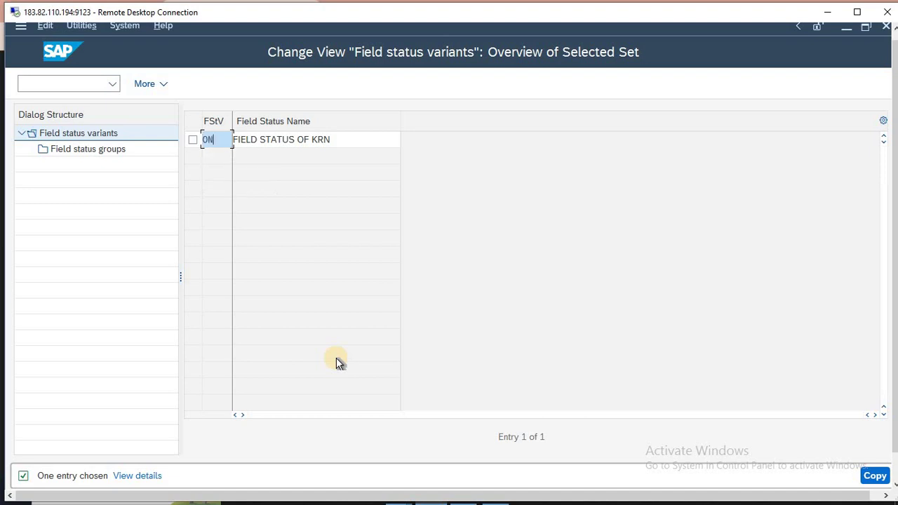
{"action": "type", "text": "T"}
Change the copied variant's field status name to FIELD STATUS OF ONT
{"action": "left_click_drag", "start_coordinate": [309, 141], "coordinate": [439, 141]}
{"action": "type", "text": "ONT"}
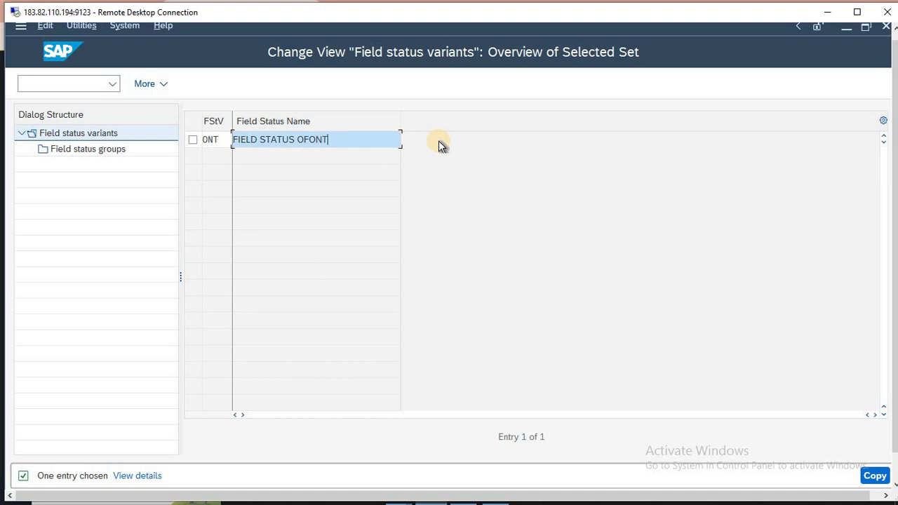
{"action": "key", "text": "BackSpace"}
{"action": "key", "text": "BackSpace"}
{"action": "key", "text": "BackSpace"}
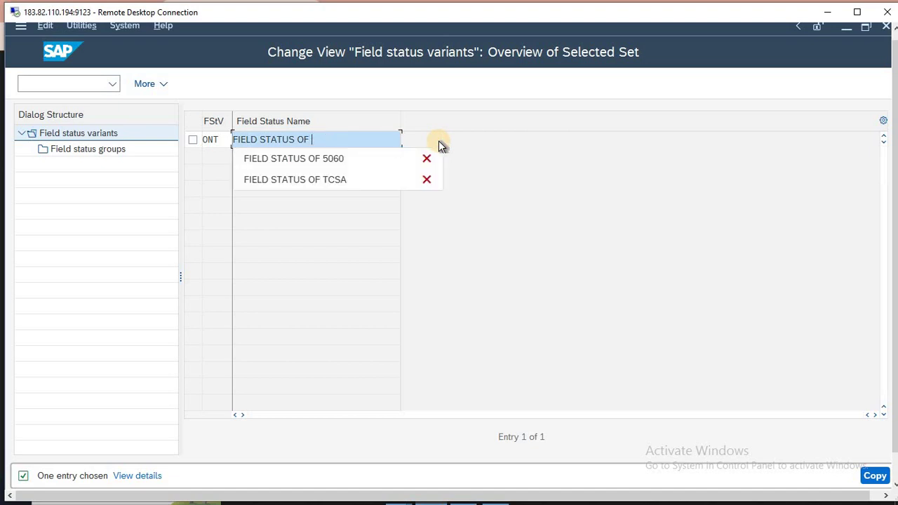
{"action": "type", "text": "ONT"}
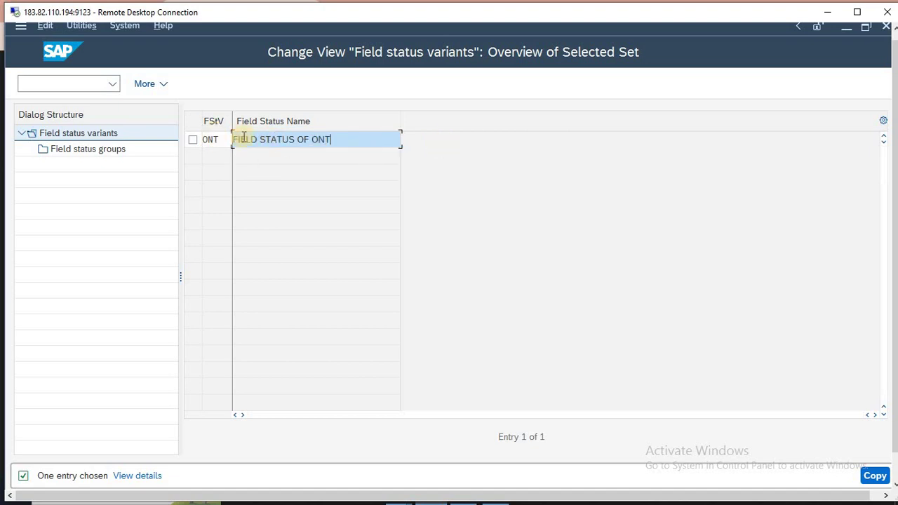
Copy variant ONT with all its dependent entries and save it under the proposed customizing request
{"action": "left_click", "coordinate": [875, 476]}
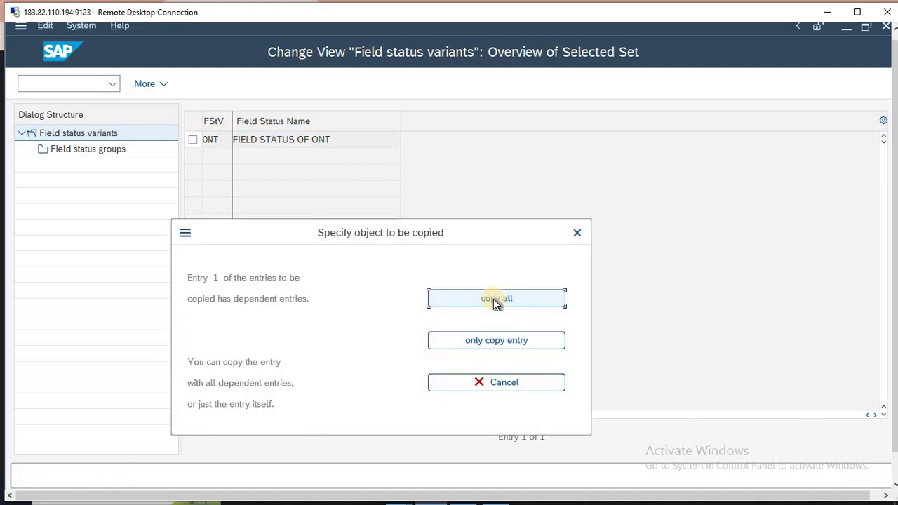
{"action": "left_click", "coordinate": [497, 301]}
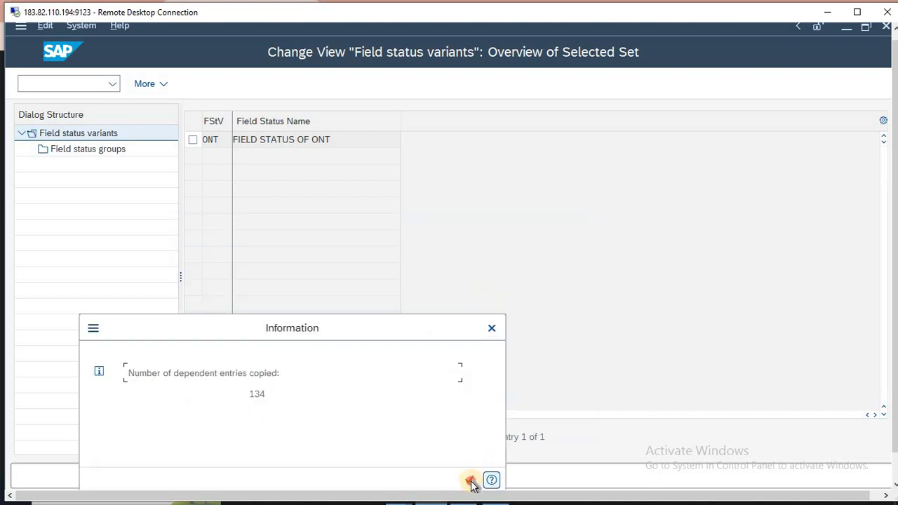
{"action": "left_click", "coordinate": [470, 480]}
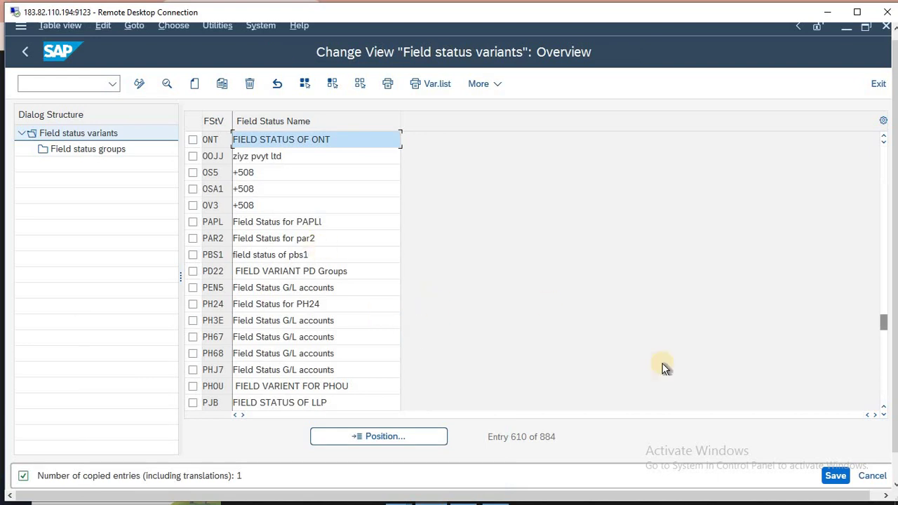
{"action": "left_click", "coordinate": [835, 477]}
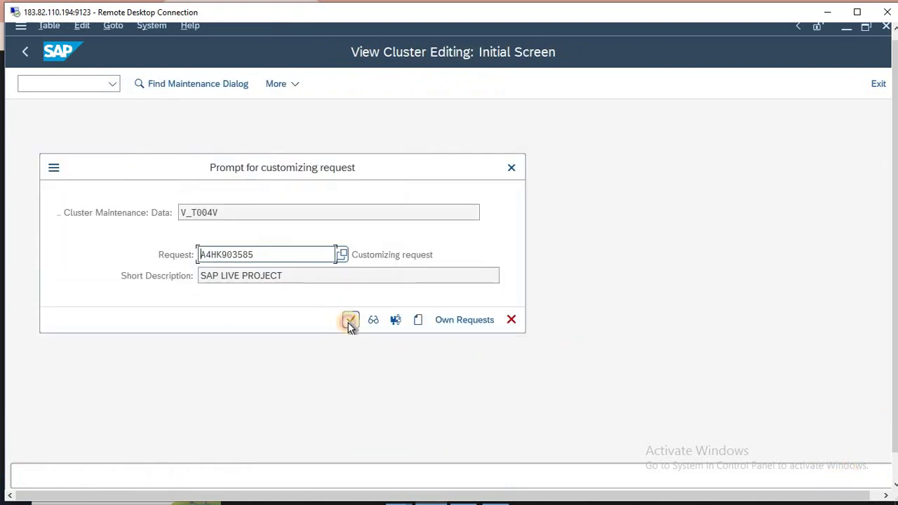
{"action": "left_click", "coordinate": [349, 321]}
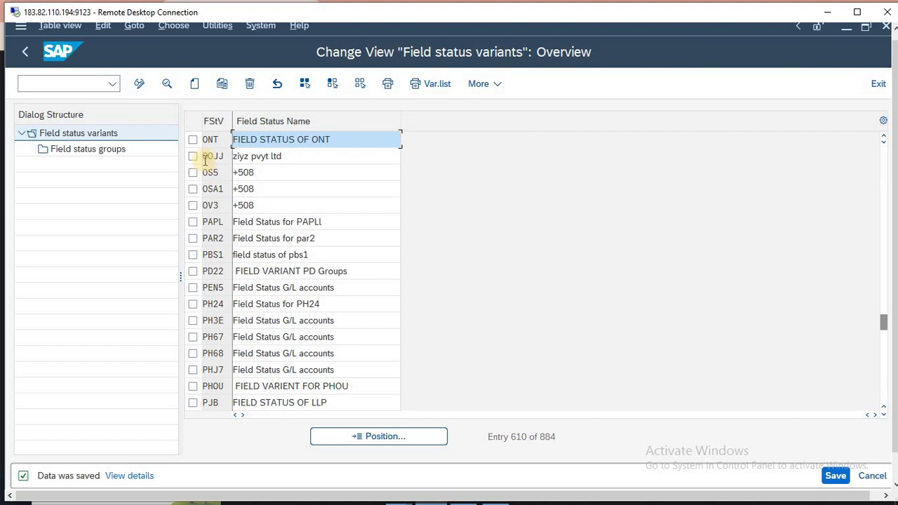
Open the field status groups of variant ONT and display the details of group YB01, General (with text & assignments)
{"action": "left_click", "coordinate": [194, 140]}
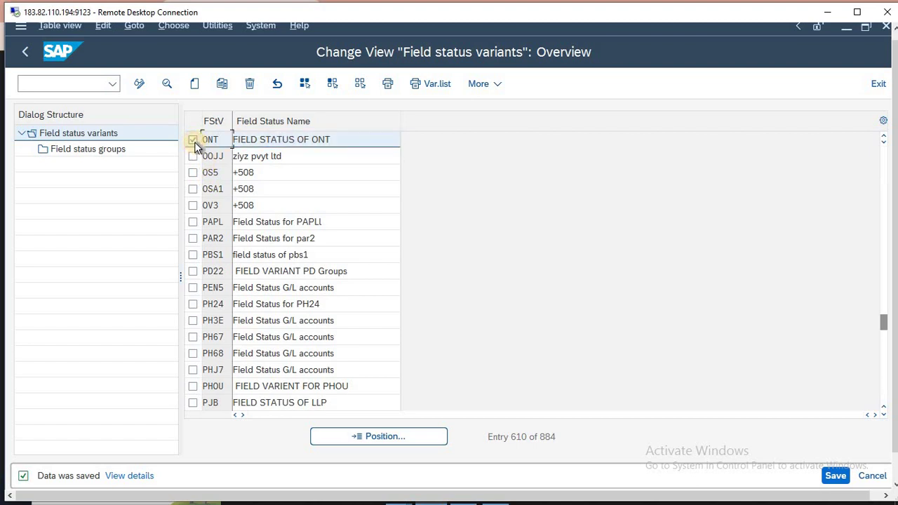
{"action": "double_click", "coordinate": [91, 150]}
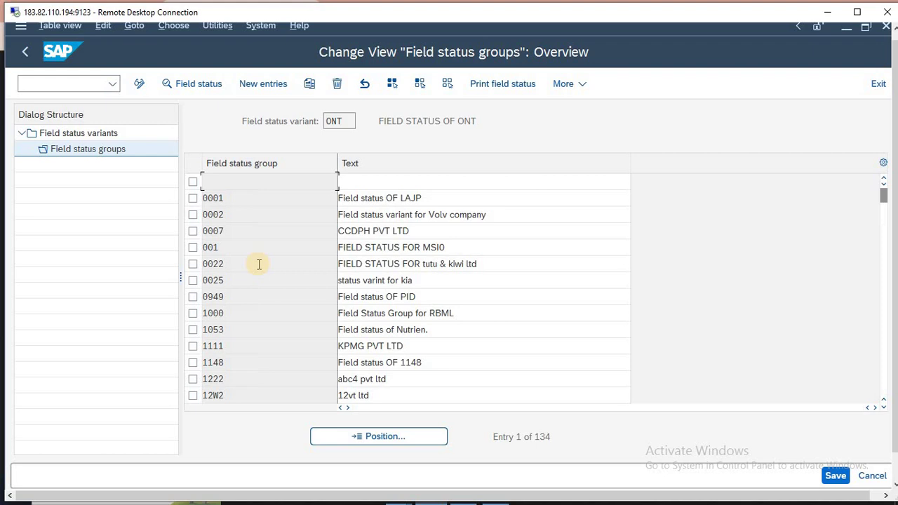
{"action": "scroll", "coordinate": [259, 265], "scroll_direction": "down", "scroll_amount": 17}
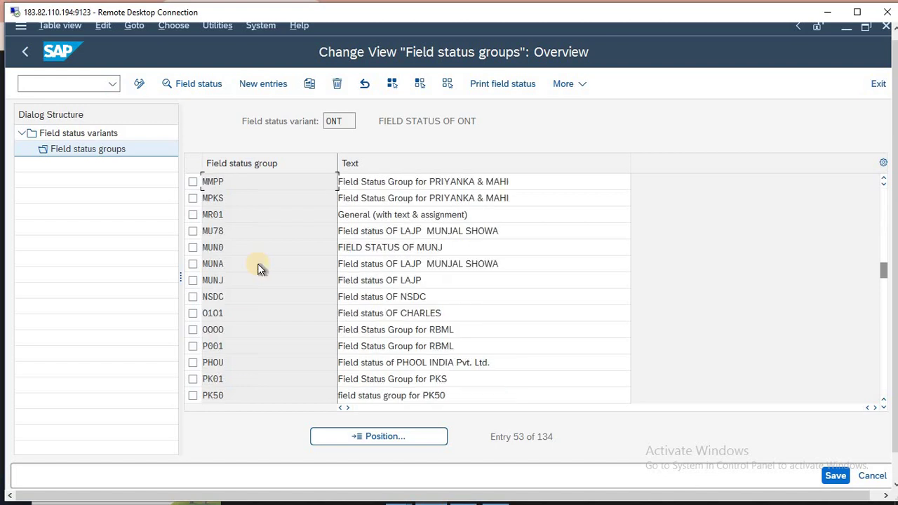
{"action": "scroll", "coordinate": [259, 269], "scroll_direction": "down", "scroll_amount": 20}
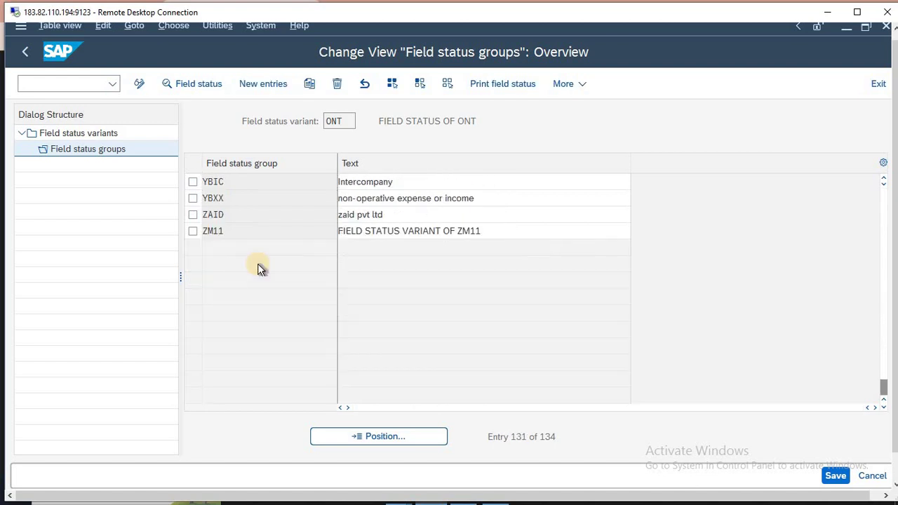
{"action": "scroll", "coordinate": [259, 267], "scroll_direction": "up", "scroll_amount": 17}
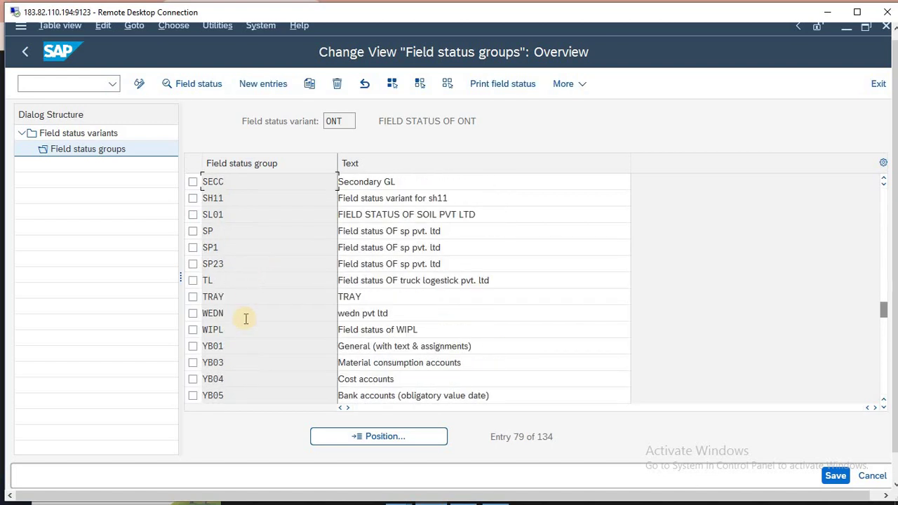
{"action": "left_click", "coordinate": [190, 345]}
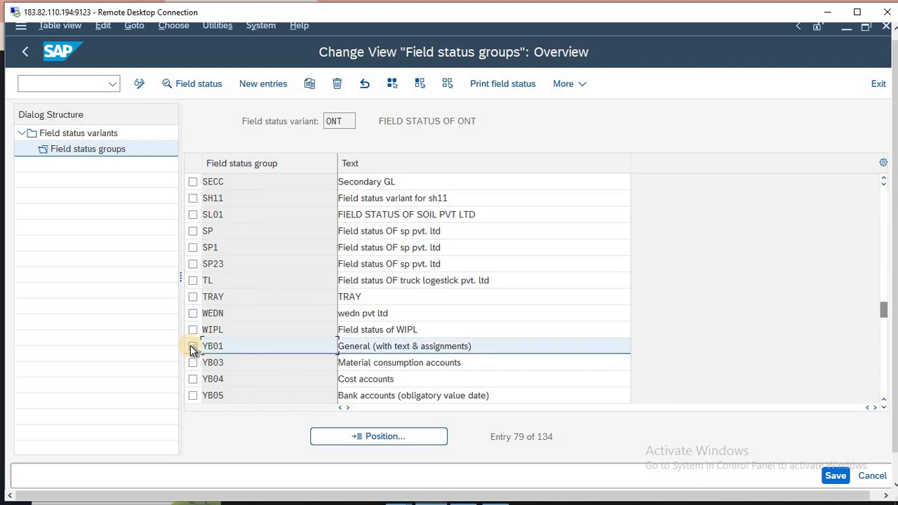
{"action": "left_click", "coordinate": [191, 345]}
{"action": "double_click", "coordinate": [254, 356]}
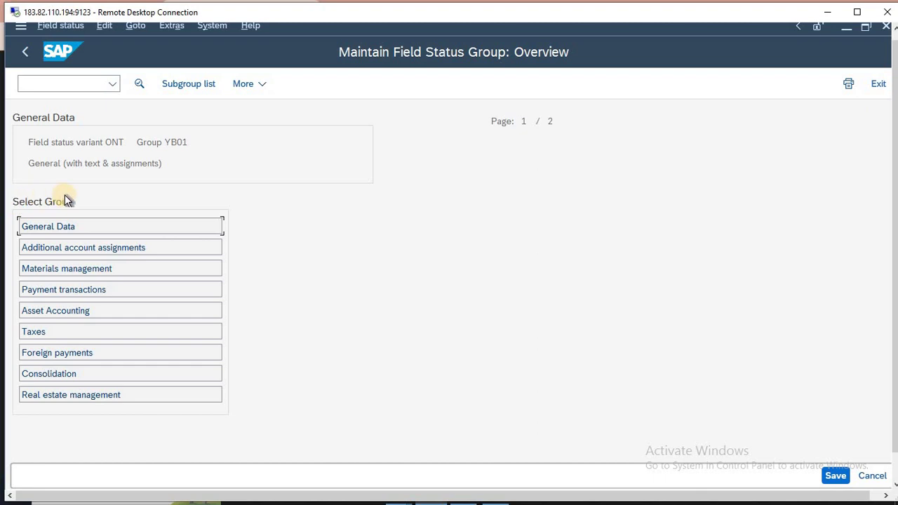
In group YB01's General Data, try Assignment number as required entry and Invoice Reference as suppressed
{"action": "left_click", "coordinate": [58, 226]}
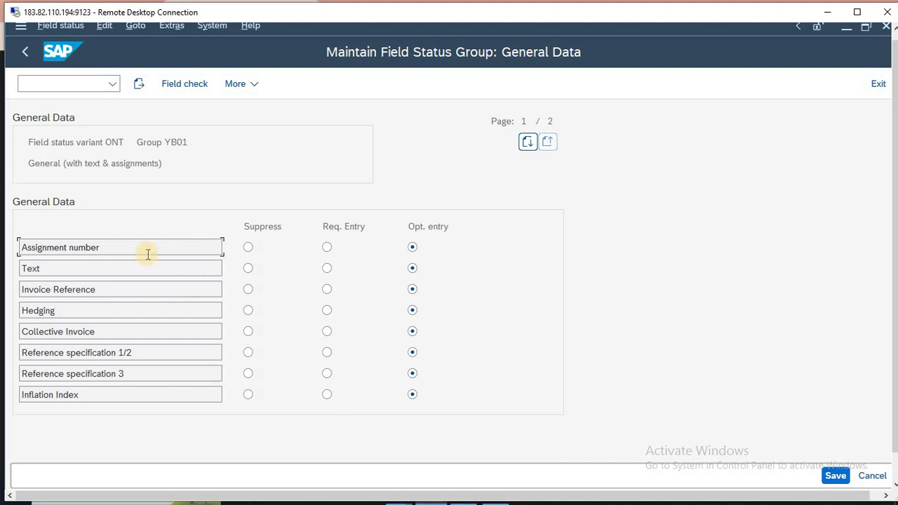
{"action": "left_click", "coordinate": [327, 248]}
{"action": "left_click", "coordinate": [248, 290]}
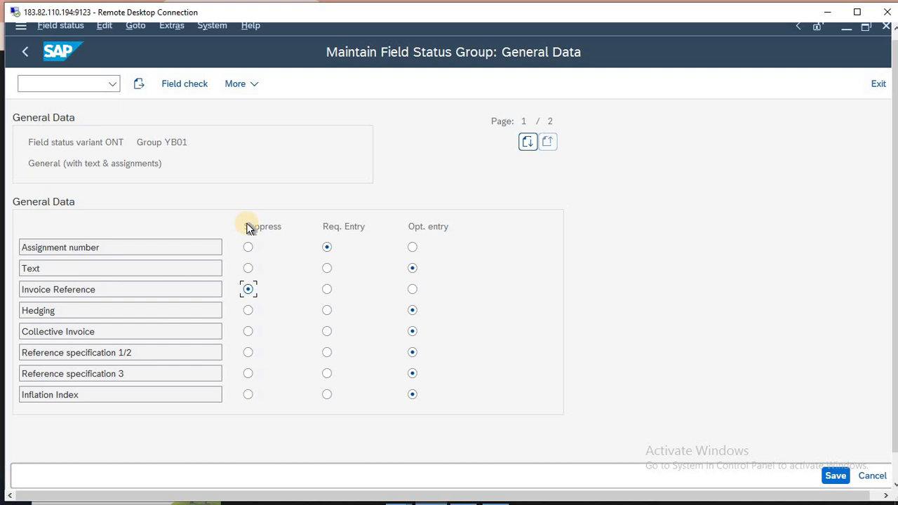
Reset Assignment number and Invoice Reference to optional entry and return to the field status groups overview
{"action": "left_click", "coordinate": [414, 247]}
{"action": "left_click", "coordinate": [412, 289]}
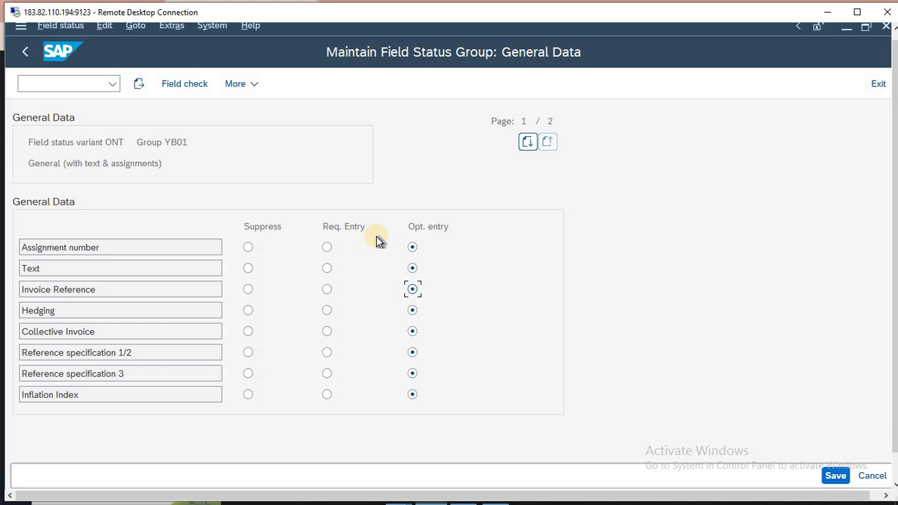
{"action": "key", "text": "F3"}
{"action": "key", "text": "F3"}
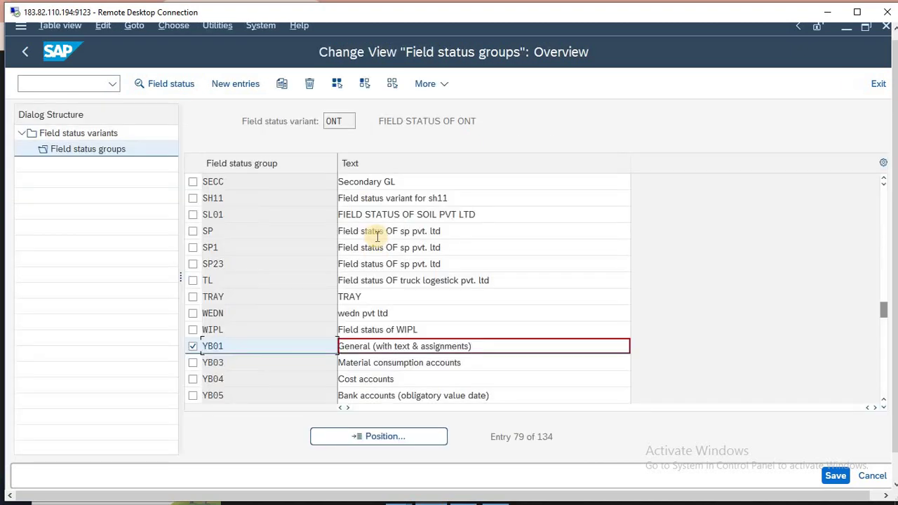
In group YB01's Payment transactions, try Due Date as suppressed and Value date as required entry
{"action": "double_click", "coordinate": [279, 344]}
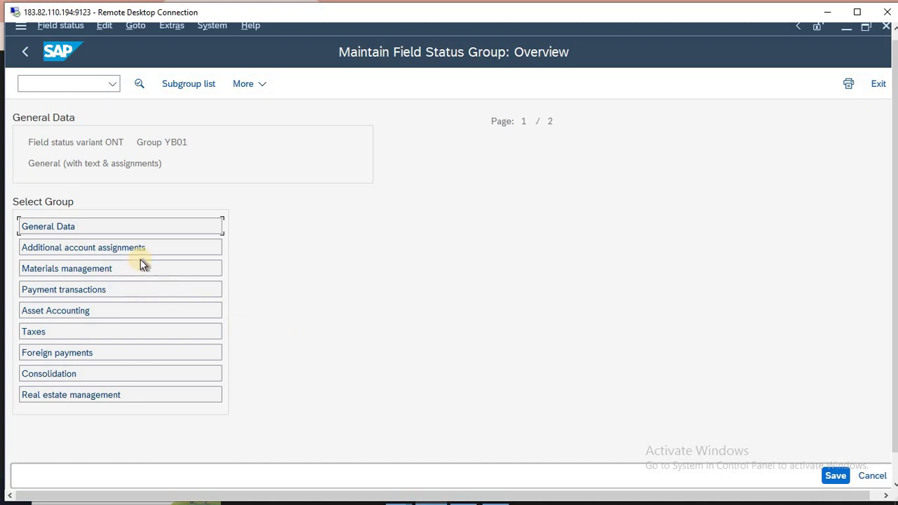
{"action": "double_click", "coordinate": [111, 289]}
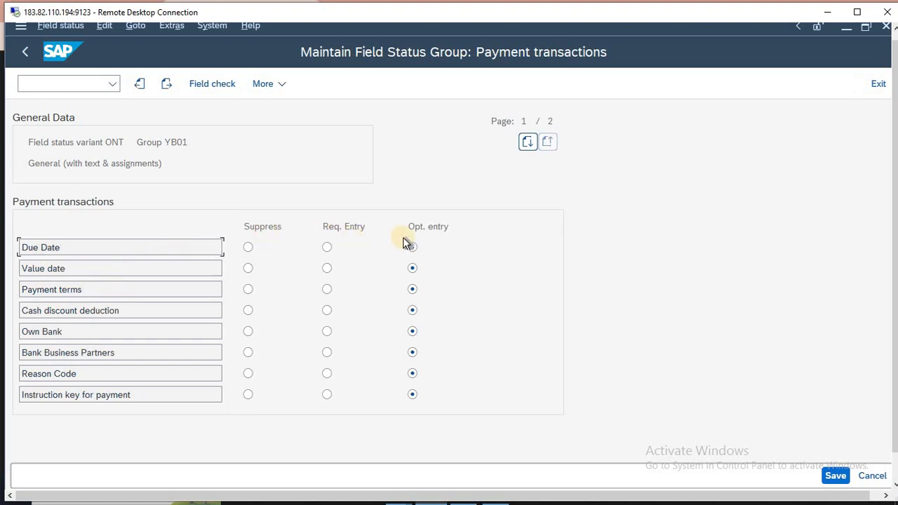
{"action": "left_click", "coordinate": [250, 247]}
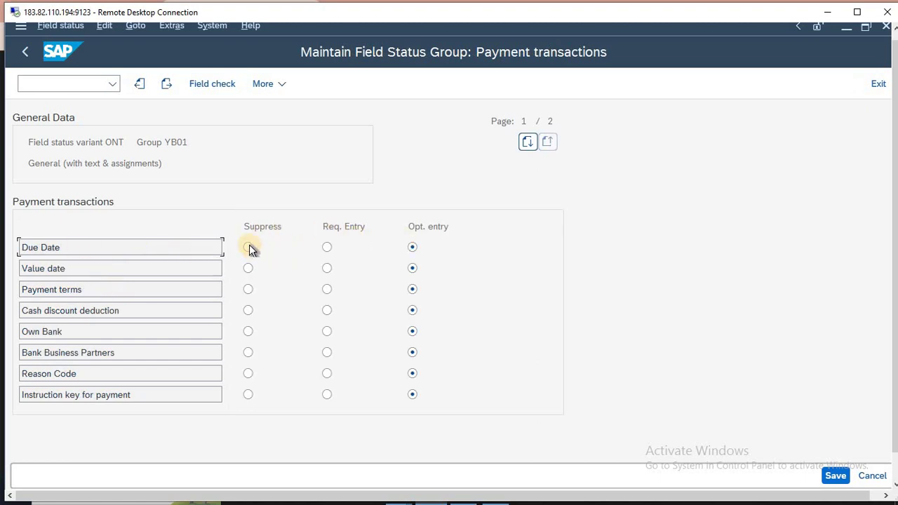
{"action": "left_click", "coordinate": [326, 269]}
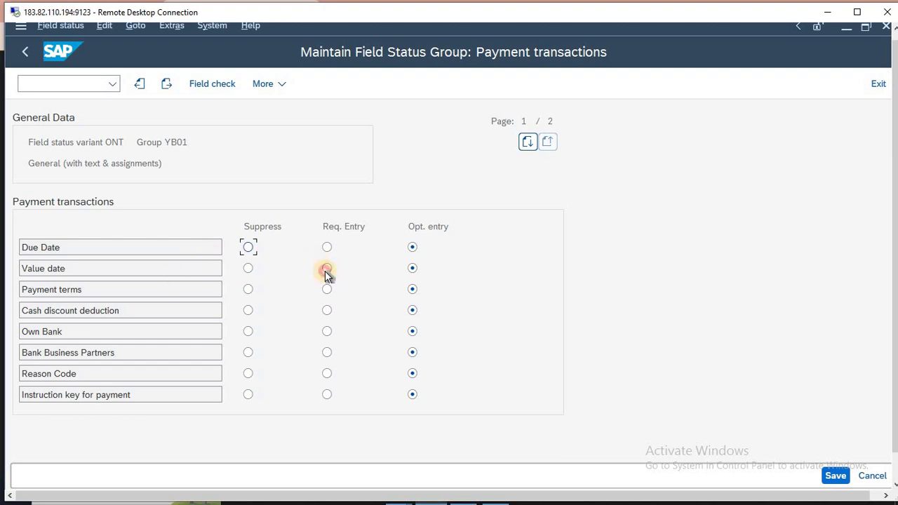
{"action": "left_click", "coordinate": [248, 247]}
Set Due Date and Value date to optional entry, save the group, and return to the field status variants overview
{"action": "left_click", "coordinate": [412, 249]}
{"action": "left_click", "coordinate": [412, 268]}
{"action": "left_click", "coordinate": [835, 474]}
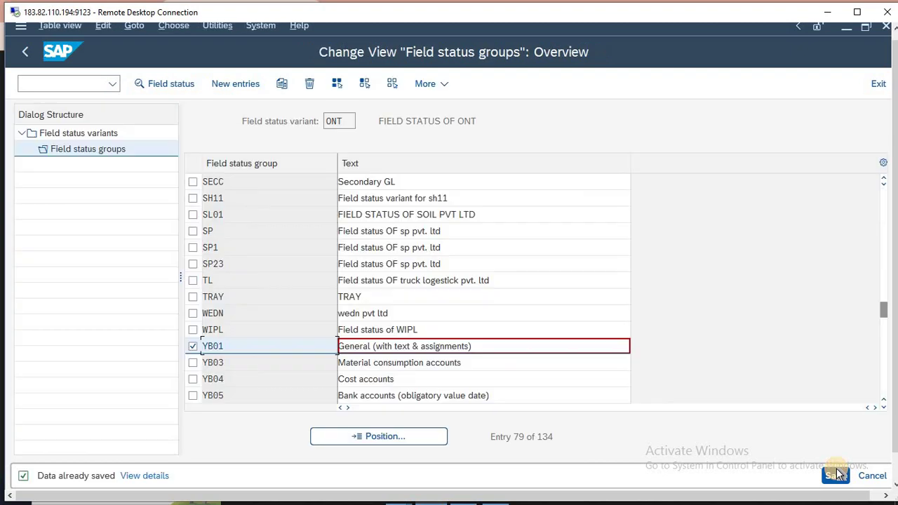
{"action": "key", "text": "F3"}
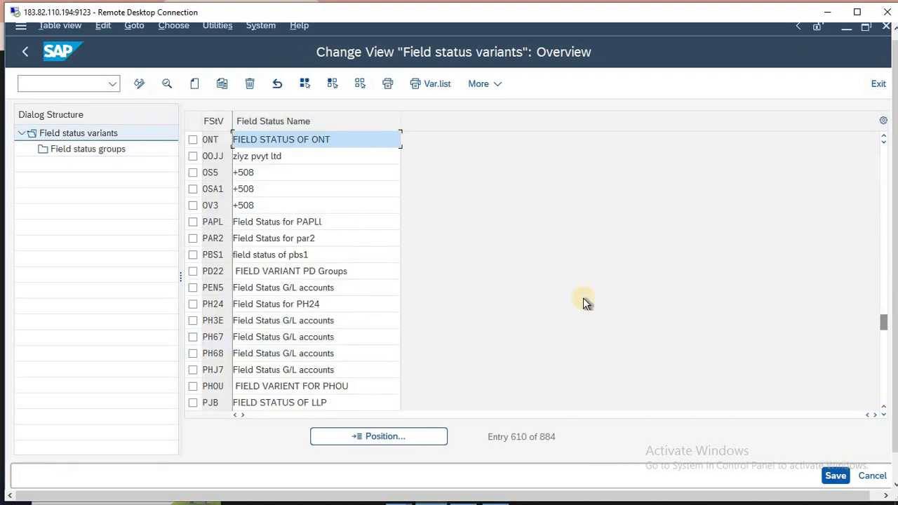
Switch to the Excel study material and review the 5th class steps from defining the field status variant to its company code assignment
{"action": "left_click", "coordinate": [217, 139]}
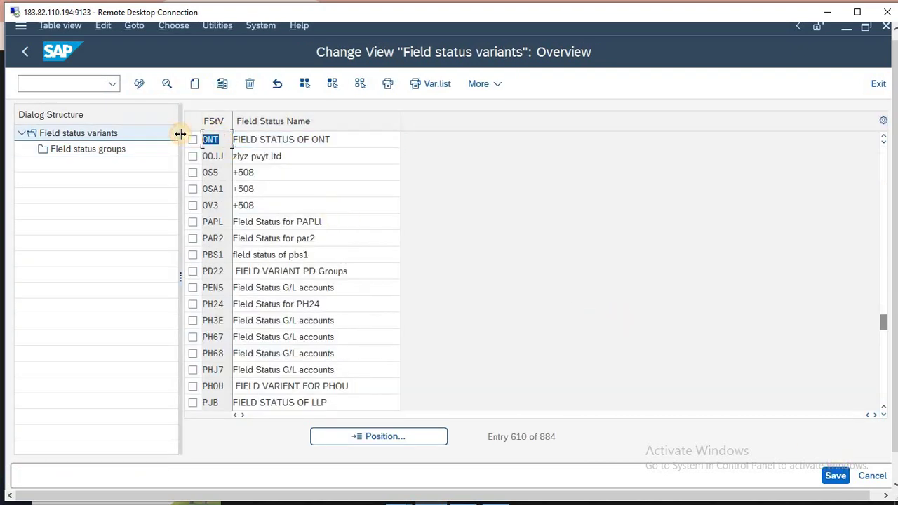
{"action": "key", "text": "alt+Tab"}
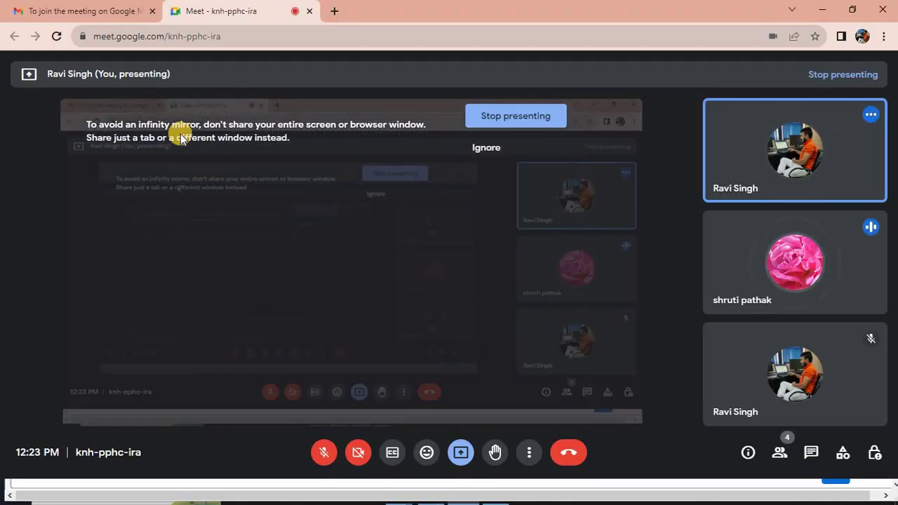
{"action": "key", "text": "alt+Tab"}
{"action": "key", "text": "alt+Tab"}
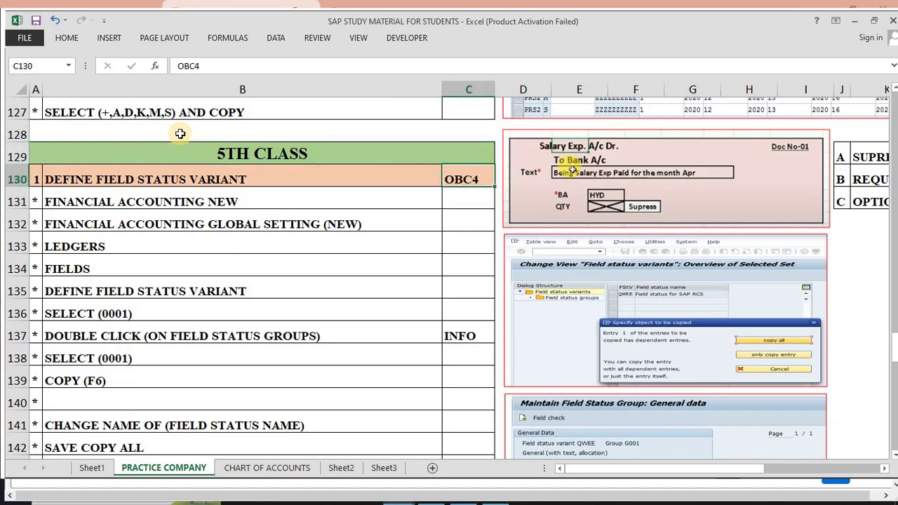
{"action": "key", "text": "shift+Left"}
{"action": "key", "text": "shift+Left"}
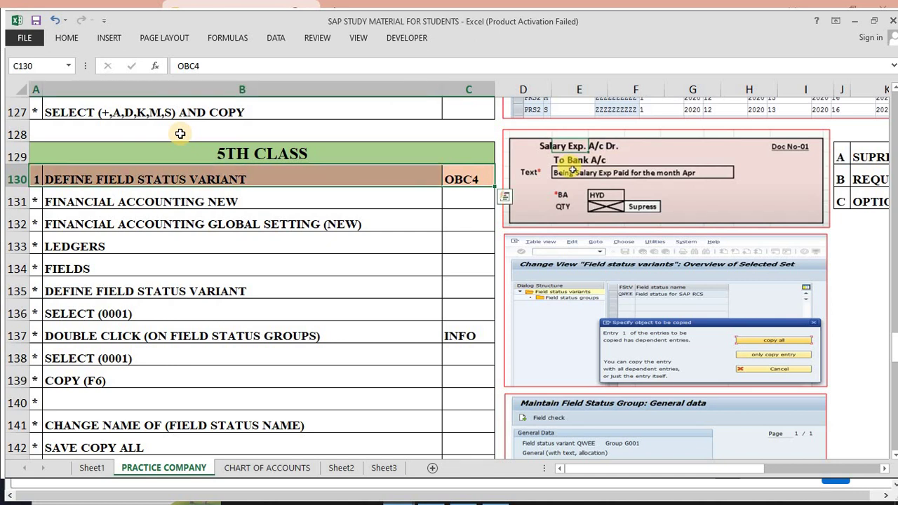
{"action": "key", "text": "Left"}
{"action": "key", "text": "Left"}
{"action": "key", "text": "Down"}
{"action": "key", "text": "Down"}
{"action": "key", "text": "Down"}
{"action": "key", "text": "Down"}
{"action": "key", "text": "Down"}
{"action": "key", "text": "Down"}
{"action": "key", "text": "Down"}
{"action": "key", "text": "Down"}
{"action": "key", "text": "Down"}
{"action": "key", "text": "Down"}
{"action": "key", "text": "Down"}
{"action": "key", "text": "Down"}
{"action": "key", "text": "Down"}
{"action": "key", "text": "Down"}
{"action": "key", "text": "Down"}
{"action": "key", "text": "Down"}
{"action": "key", "text": "Down"}
{"action": "key", "text": "Down"}
{"action": "key", "text": "Down"}
{"action": "key", "text": "Down"}
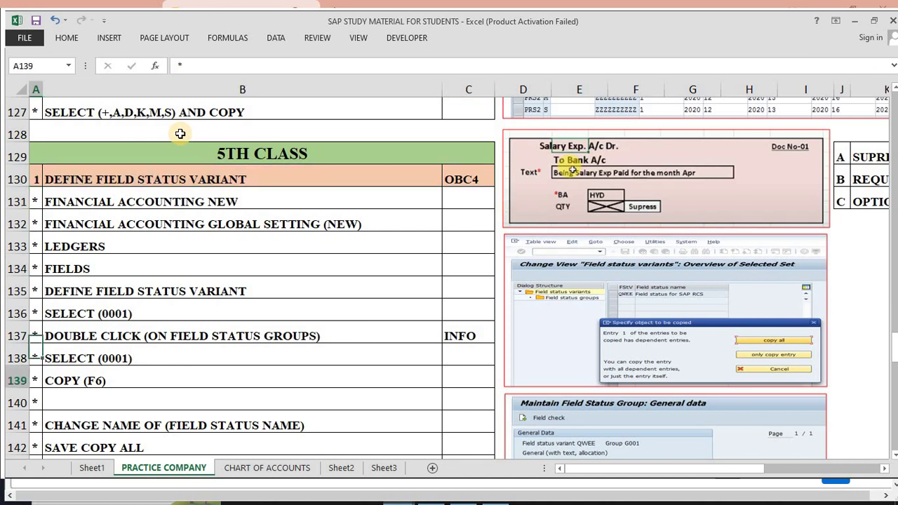
{"action": "key", "text": "Down"}
{"action": "key", "text": "Down"}
{"action": "key", "text": "Down"}
{"action": "key", "text": "Down"}
{"action": "key", "text": "Down"}
{"action": "key", "text": "Down"}
{"action": "key", "text": "Down"}
{"action": "key", "text": "Down"}
{"action": "key", "text": "Down"}
{"action": "key", "text": "Down"}
{"action": "key", "text": "Down"}
{"action": "key", "text": "Down"}
{"action": "key", "text": "Down"}
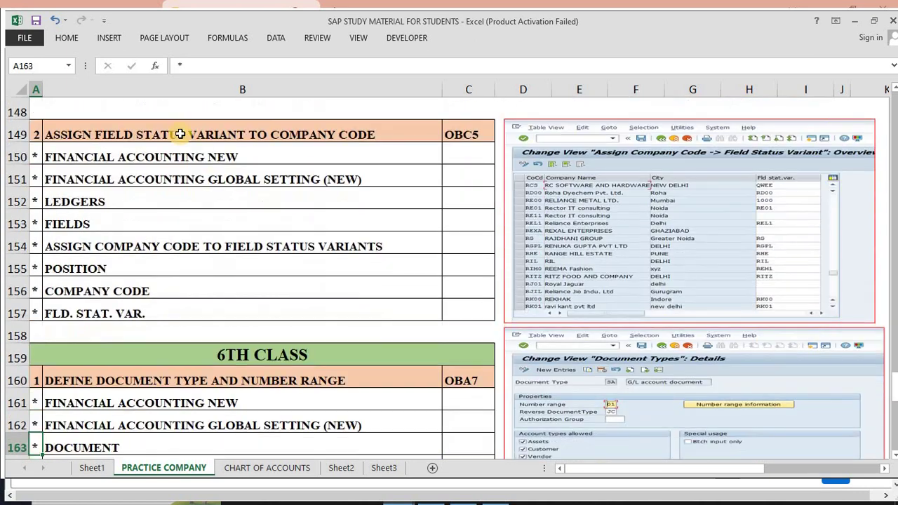
{"action": "key", "text": "Up"}
{"action": "key", "text": "Up"}
{"action": "key", "text": "Up"}
{"action": "key", "text": "Up"}
{"action": "key", "text": "Up"}
{"action": "key", "text": "Up"}
{"action": "key", "text": "Up"}
{"action": "key", "text": "Up"}
{"action": "key", "text": "Up"}
{"action": "key", "text": "Up"}
{"action": "key", "text": "Up"}
{"action": "key", "text": "Up"}
{"action": "key", "text": "Up"}
{"action": "key", "text": "Up"}
{"action": "key", "text": "Up"}
{"action": "key", "text": "Up"}
{"action": "key", "text": "Up"}
{"action": "key", "text": "Up"}
{"action": "key", "text": "Down"}
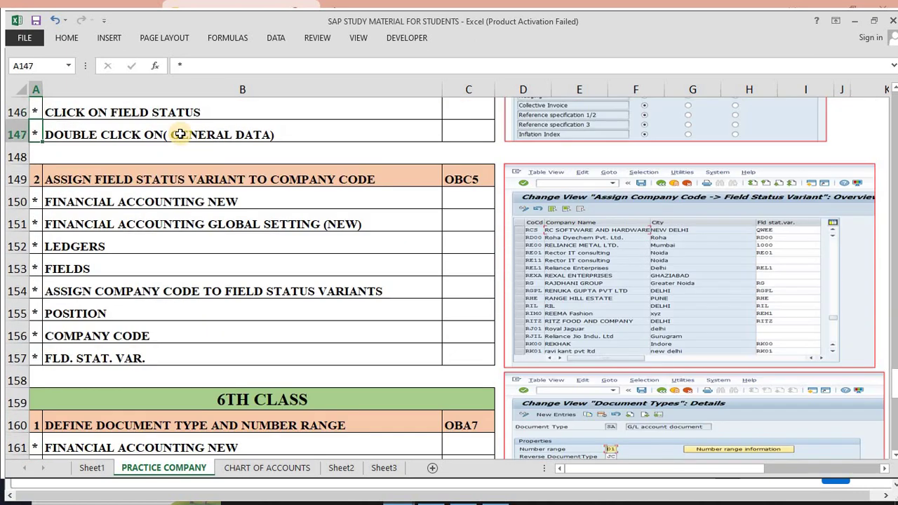
{"action": "key", "text": "Down"}
{"action": "key", "text": "Down"}
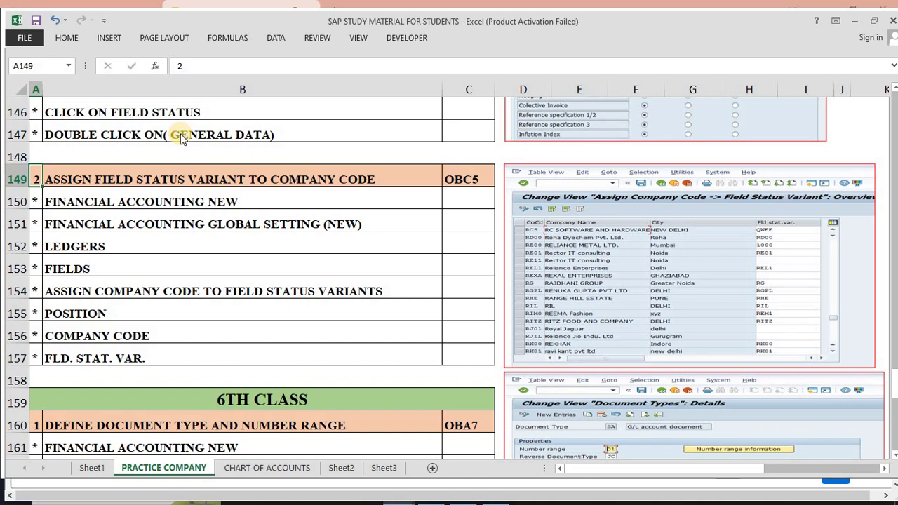
Switch back to SAP, save the field status variants, and return to the SAP Easy Access screen
{"action": "key", "text": "alt+Tab"}
{"action": "key", "text": "alt+Tab"}
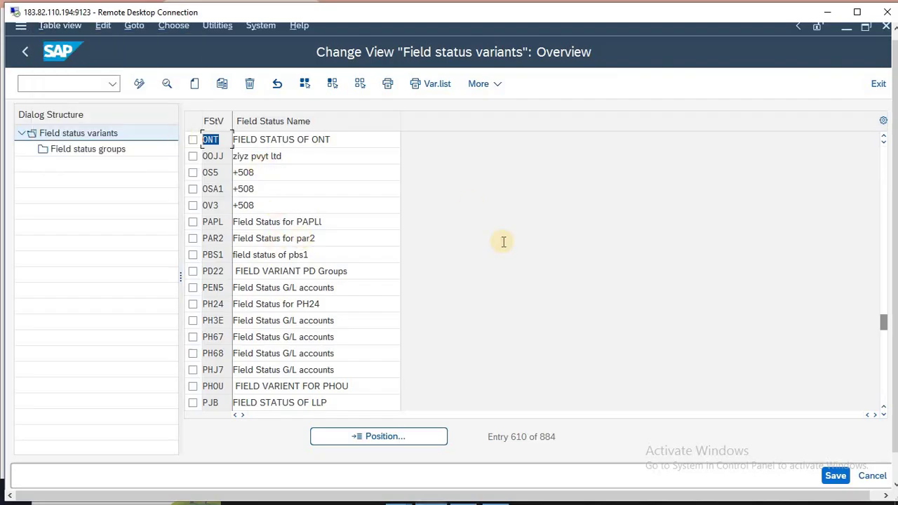
{"action": "left_click", "coordinate": [840, 477]}
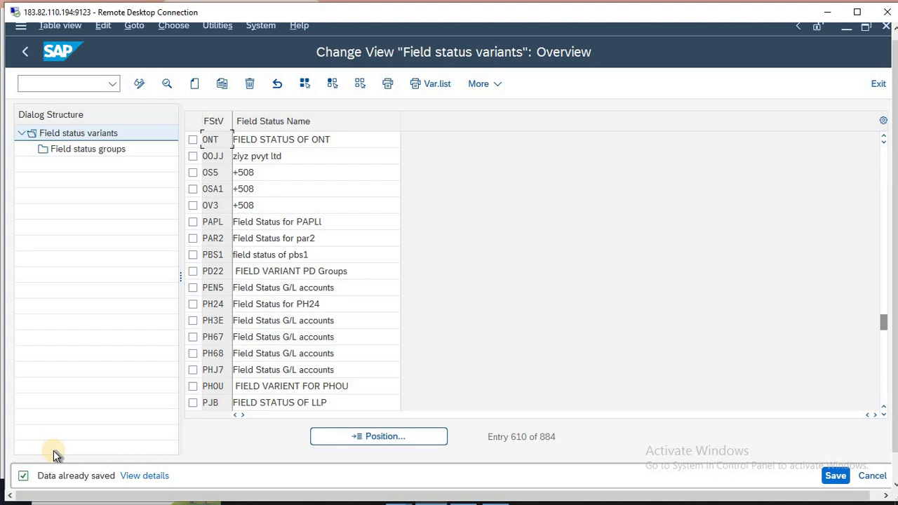
{"action": "left_click", "coordinate": [28, 51]}
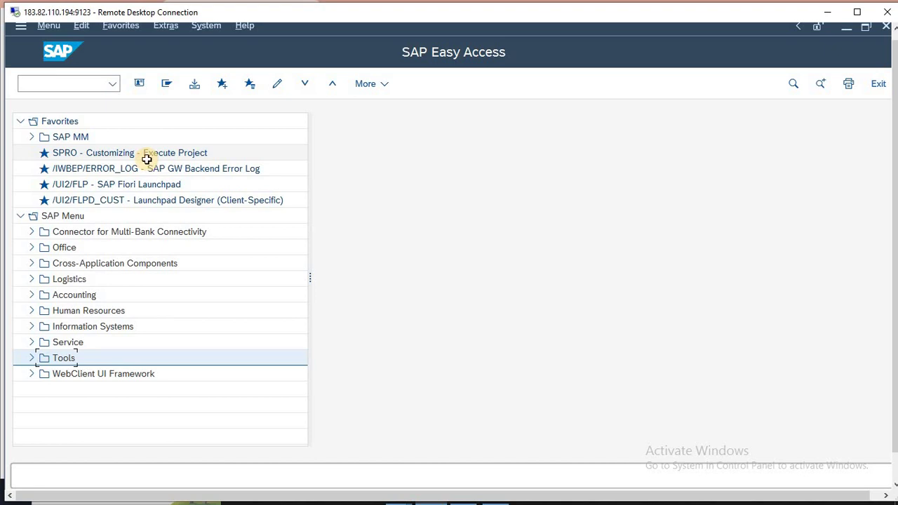
Look up the transaction code for assigning a field status variant to a company code in the Excel study material
{"action": "key", "text": "alt+Tab"}
{"action": "key", "text": "Down"}
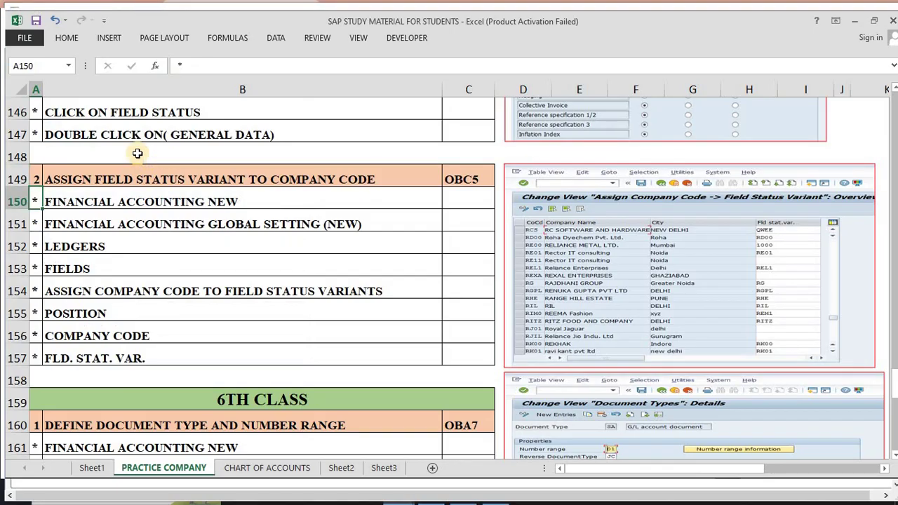
{"action": "left_click", "coordinate": [200, 197]}
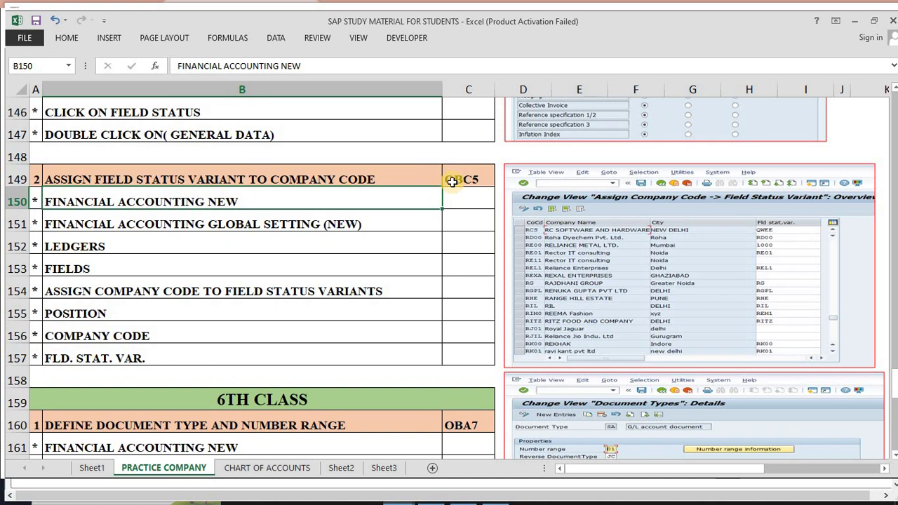
Switch back to SAP and run transaction OBC5 for the company code to field status variant assignment
{"action": "key", "text": "alt+Tab"}
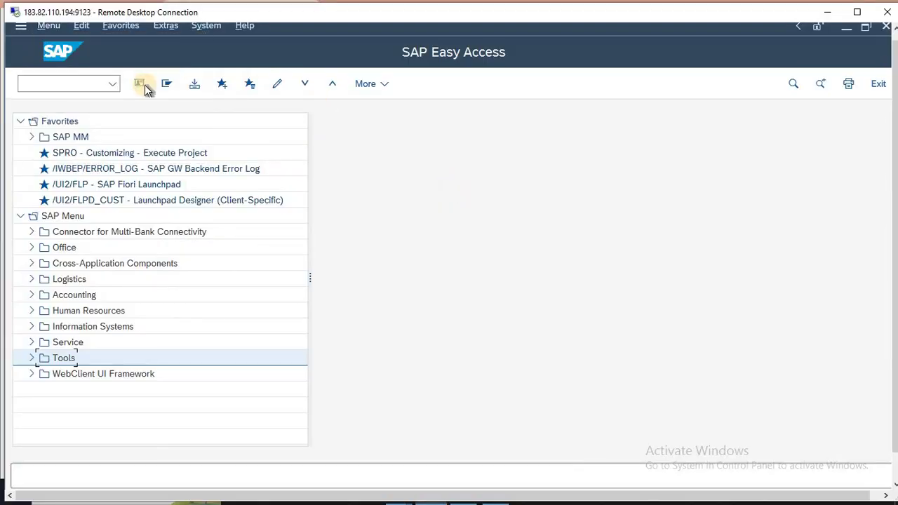
{"action": "left_click", "coordinate": [86, 85]}
{"action": "type", "text": "OBC5"}
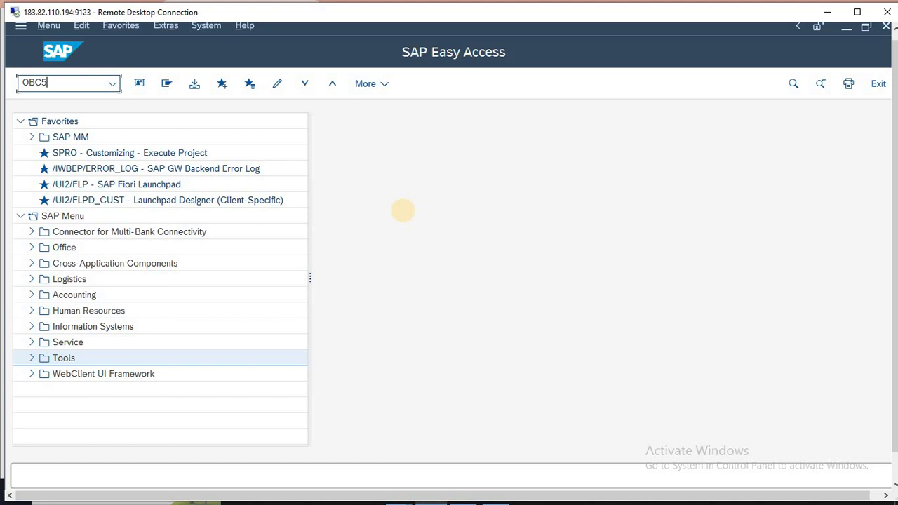
{"action": "key", "text": "Return"}
{"action": "left_click_drag", "start_coordinate": [420, 12], "coordinate": [449, 12]}
Position the assignment list at company code ONT
{"action": "left_click", "coordinate": [240, 429]}
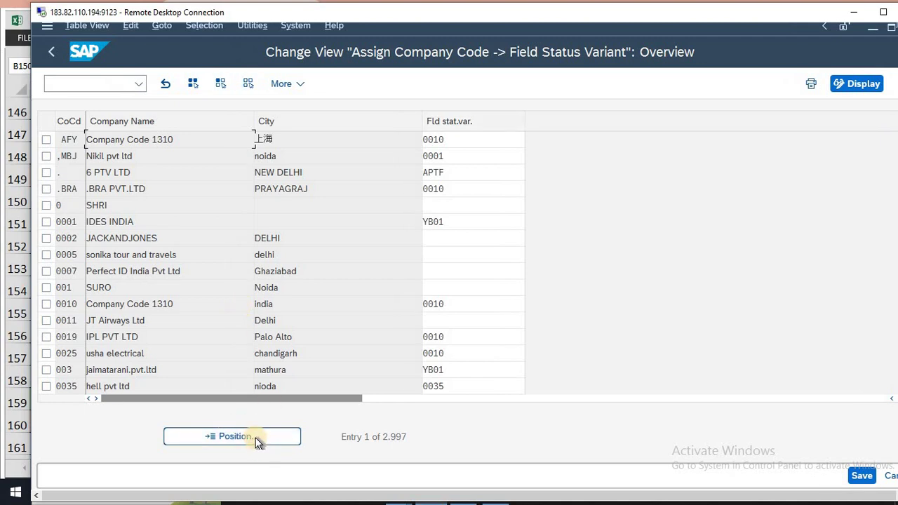
{"action": "left_click", "coordinate": [255, 436]}
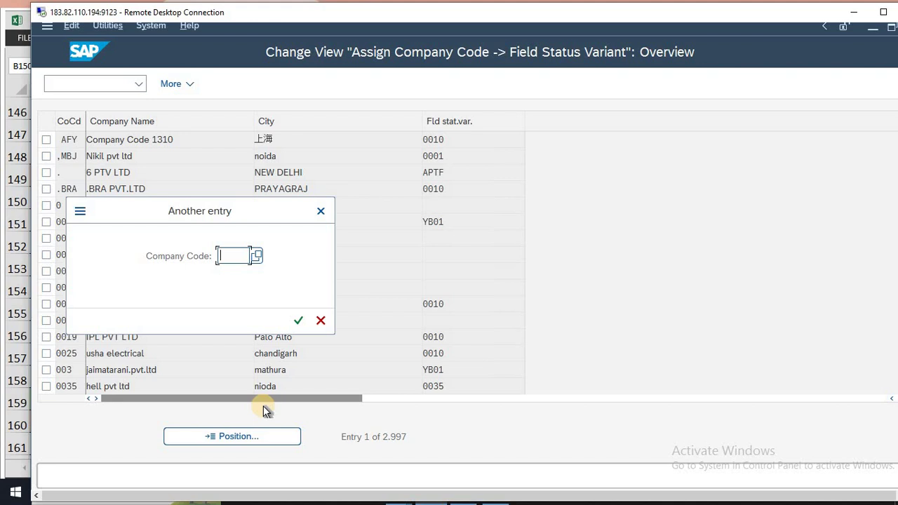
{"action": "type", "text": "ONT"}
{"action": "left_click", "coordinate": [297, 321]}
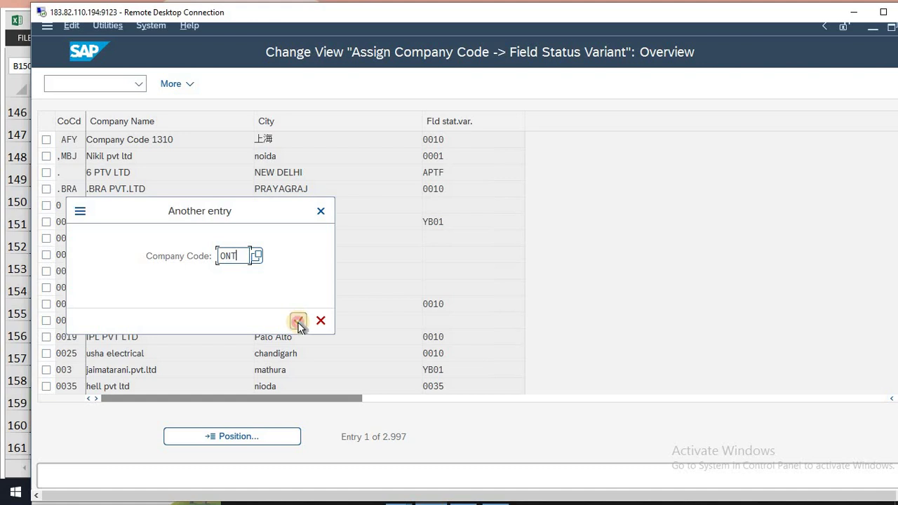
{"action": "left_click_drag", "start_coordinate": [73, 139], "coordinate": [45, 140]}
Assign field status variant ONT to company code ONT, save under the SAP LIVE PROJECT customizing request, and return to SAP Easy Access
{"action": "left_click", "coordinate": [454, 143]}
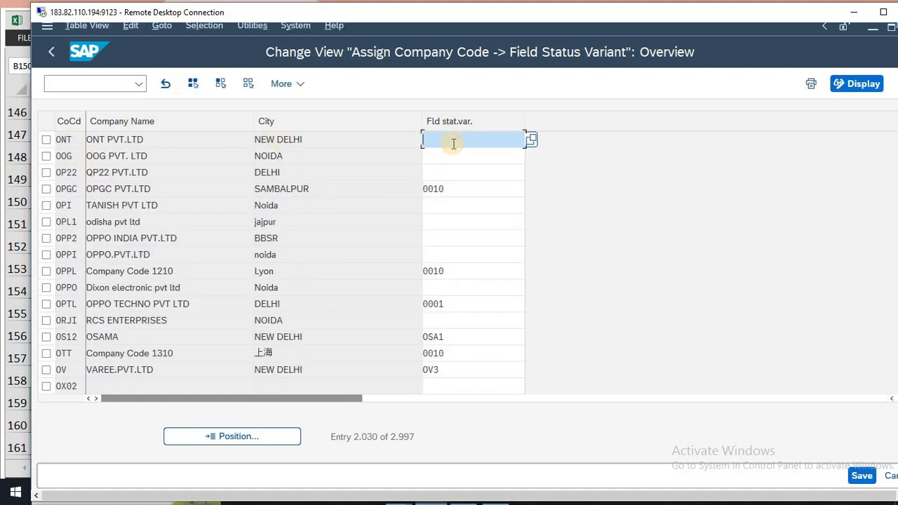
{"action": "type", "text": "ONT"}
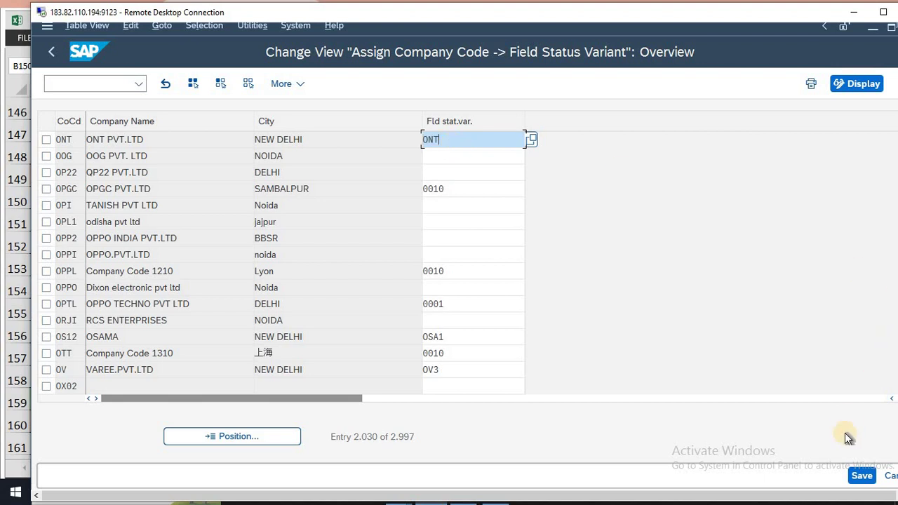
{"action": "left_click", "coordinate": [861, 476]}
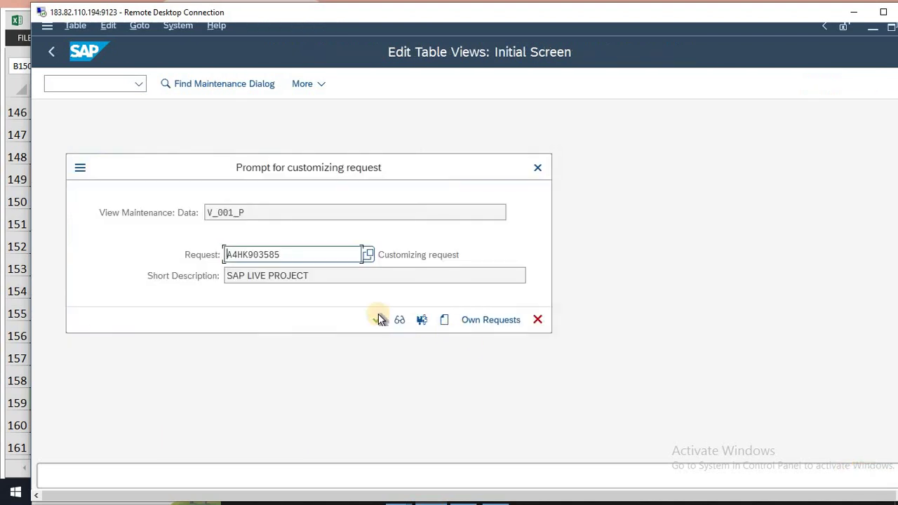
{"action": "left_click", "coordinate": [378, 317]}
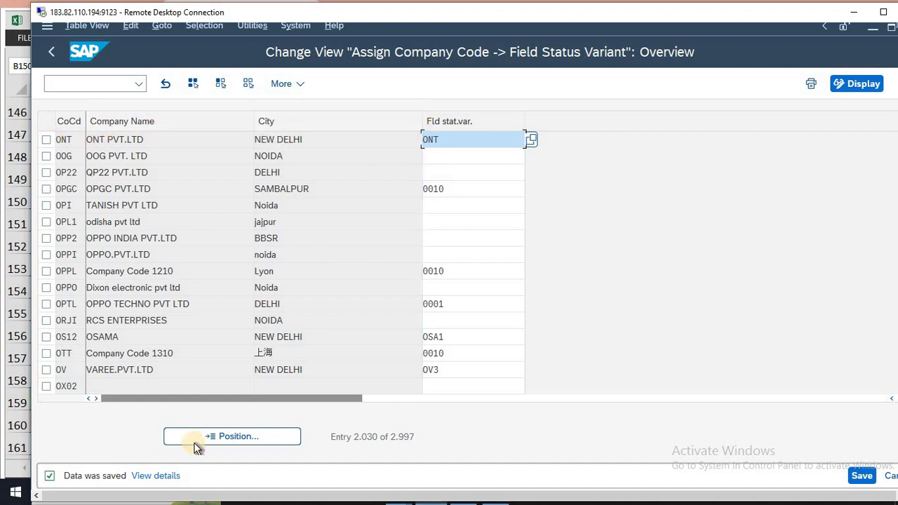
{"action": "key", "text": "F3"}
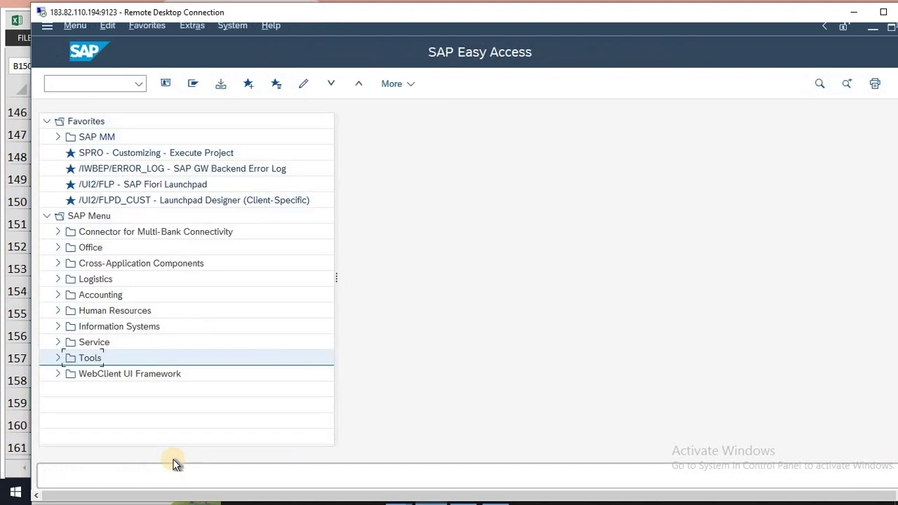
Switch to the Excel study material and move on from the variant assignment steps to the 6th class section
{"action": "key", "text": "alt+Tab"}
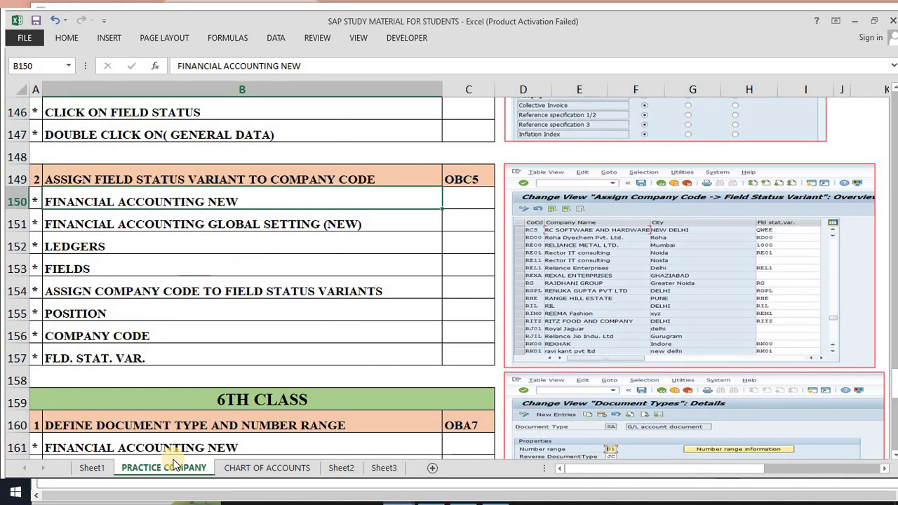
{"action": "key", "text": "Down"}
{"action": "key", "text": "Down"}
{"action": "key", "text": "Down"}
{"action": "key", "text": "Down"}
{"action": "key", "text": "Down"}
{"action": "key", "text": "Down"}
{"action": "key", "text": "Down"}
{"action": "key", "text": "Down"}
{"action": "key", "text": "Down"}
{"action": "key", "text": "Down"}
{"action": "key", "text": "Down"}
{"action": "key", "text": "Down"}
{"action": "key", "text": "Down"}
{"action": "key", "text": "Down"}
{"action": "key", "text": "Down"}
{"action": "key", "text": "Down"}
{"action": "key", "text": "Down"}
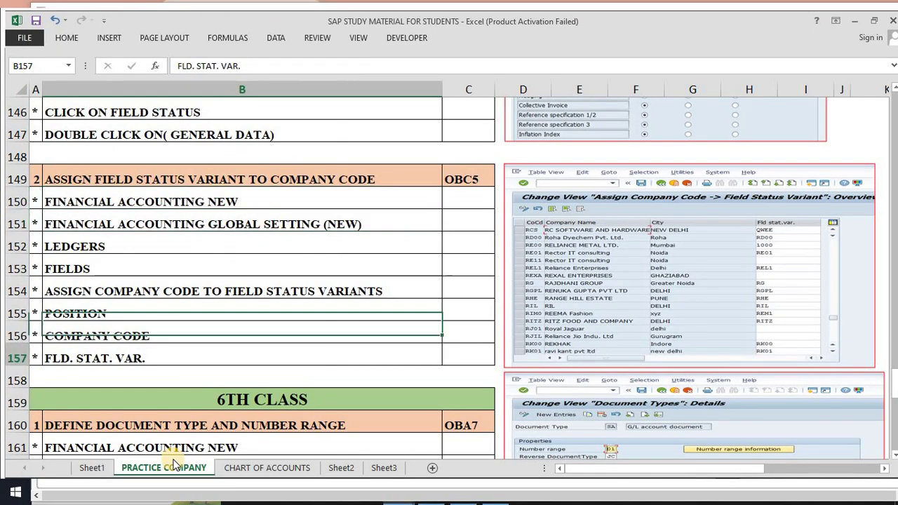
{"action": "key", "text": "Down"}
{"action": "key", "text": "Down"}
{"action": "key", "text": "Down"}
{"action": "key", "text": "Down"}
{"action": "key", "text": "Down"}
{"action": "key", "text": "Down"}
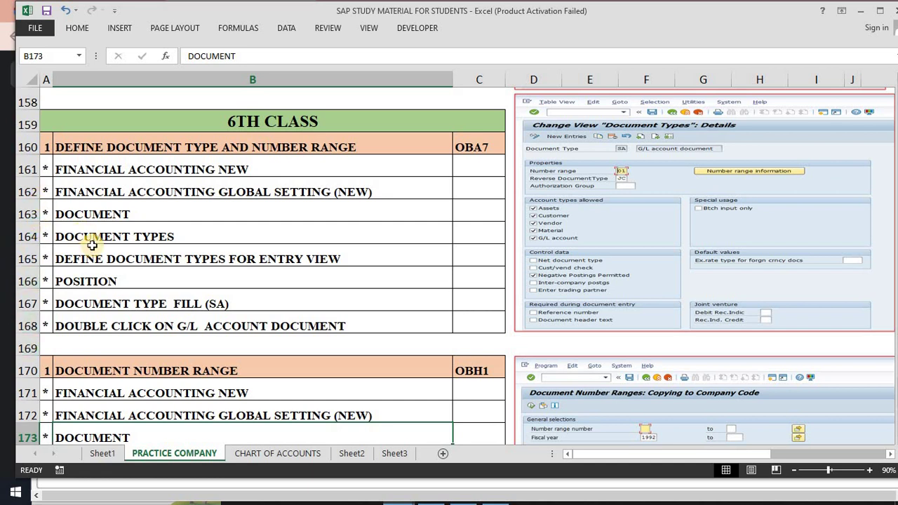
Examine the 6th class steps for defining document types and document number ranges, including the document type transaction code
{"action": "left_click", "coordinate": [177, 228]}
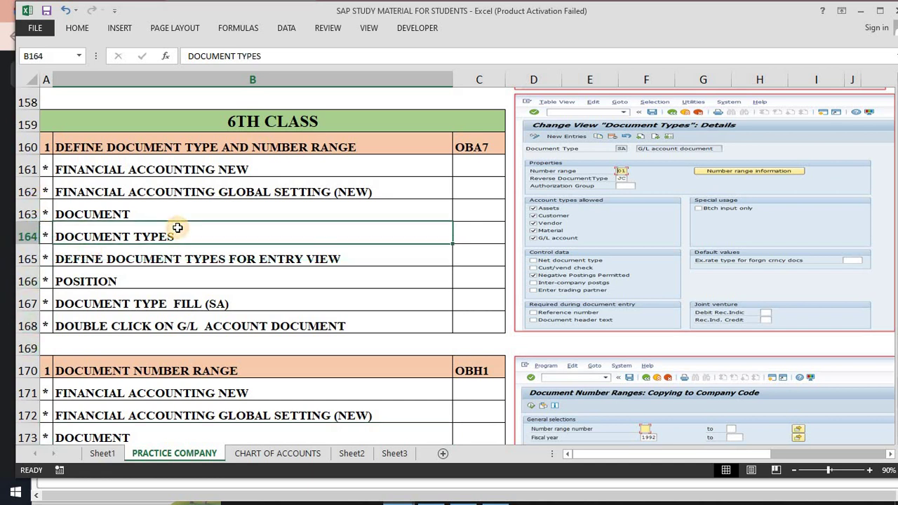
{"action": "key", "text": "Down"}
{"action": "key", "text": "Down"}
{"action": "key", "text": "Down"}
{"action": "key", "text": "Down"}
{"action": "key", "text": "Down"}
{"action": "key", "text": "Down"}
{"action": "key", "text": "Down"}
{"action": "key", "text": "Down"}
{"action": "key", "text": "Down"}
{"action": "key", "text": "Down"}
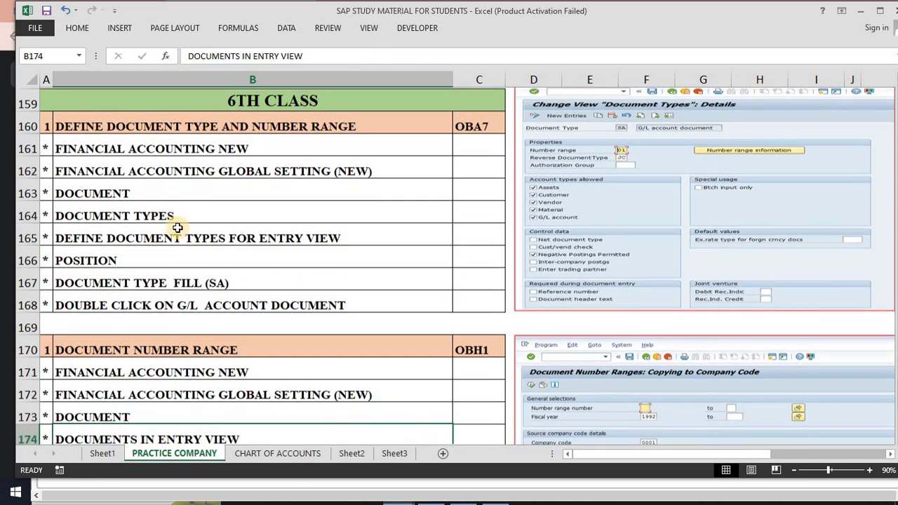
{"action": "left_click", "coordinate": [469, 142]}
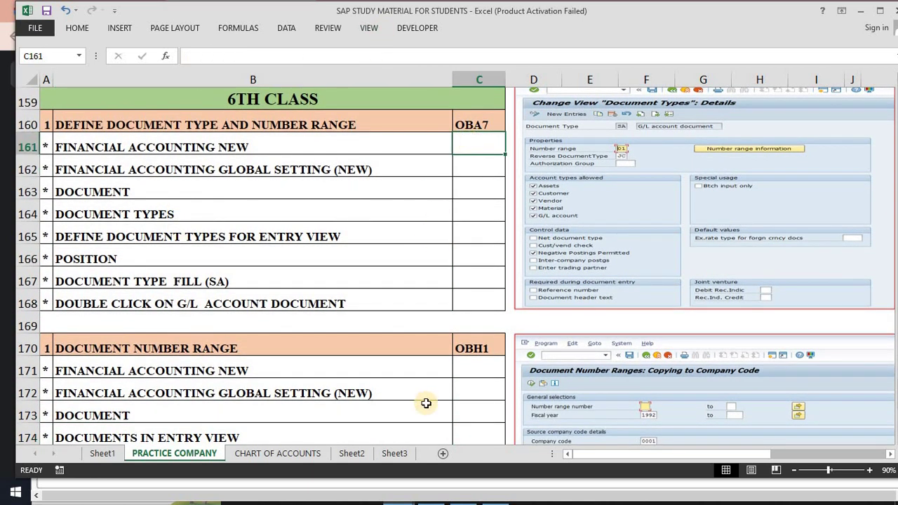
Switch back to SAP and run transaction OBA7 to open the document types overview
{"action": "key", "text": "alt+Tab"}
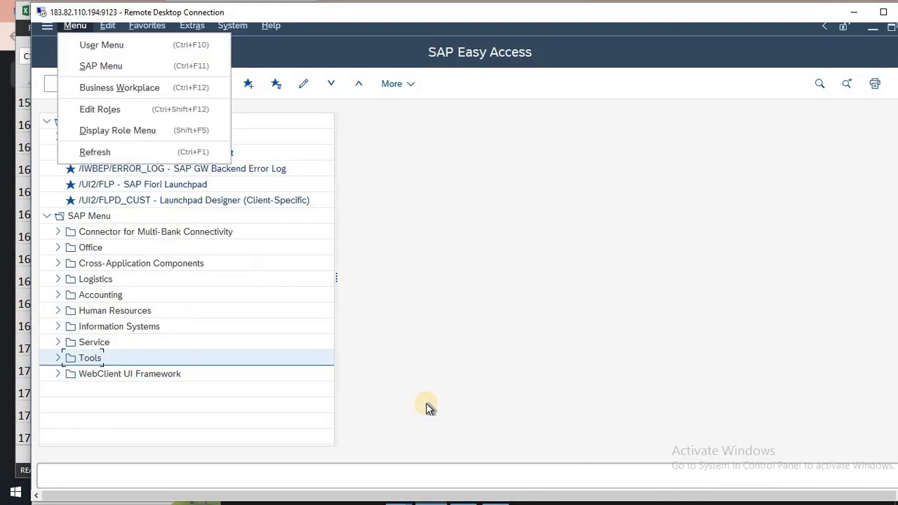
{"action": "left_click", "coordinate": [463, 370]}
{"action": "left_click", "coordinate": [77, 88]}
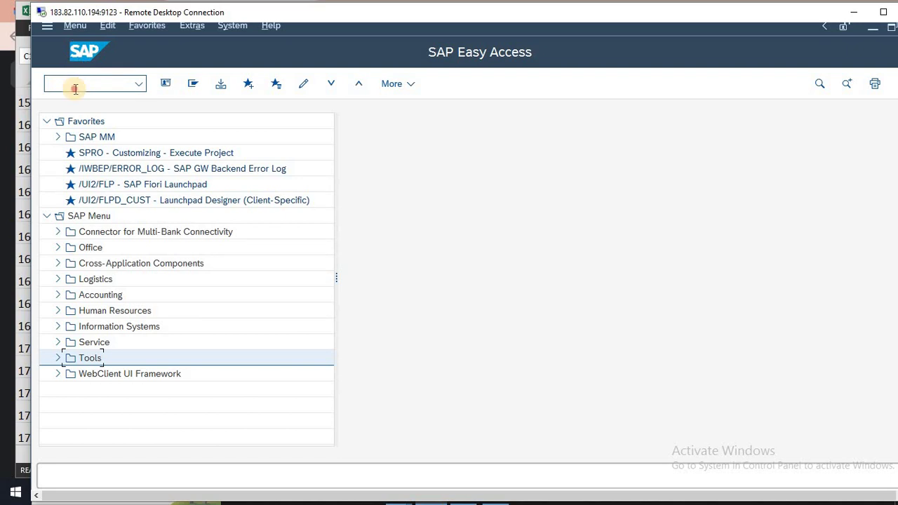
{"action": "type", "text": "OB"}
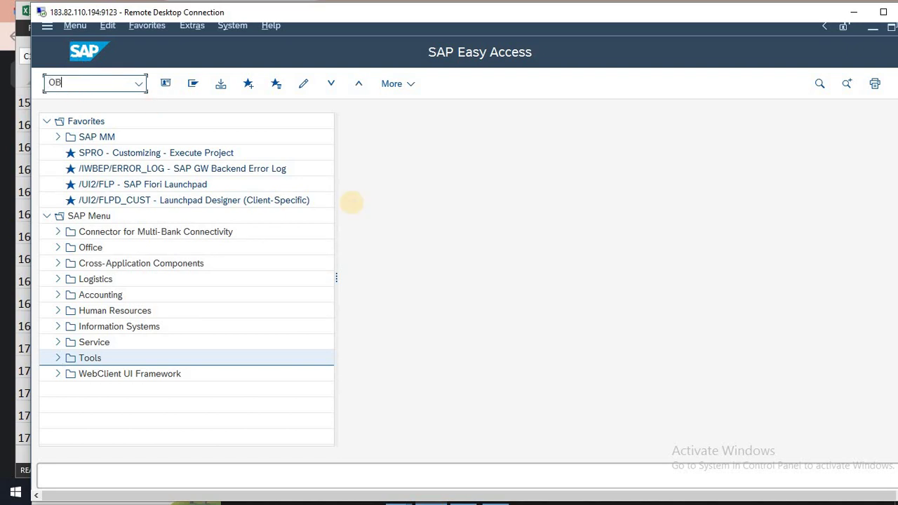
{"action": "type", "text": "A7"}
{"action": "key", "text": "Return"}
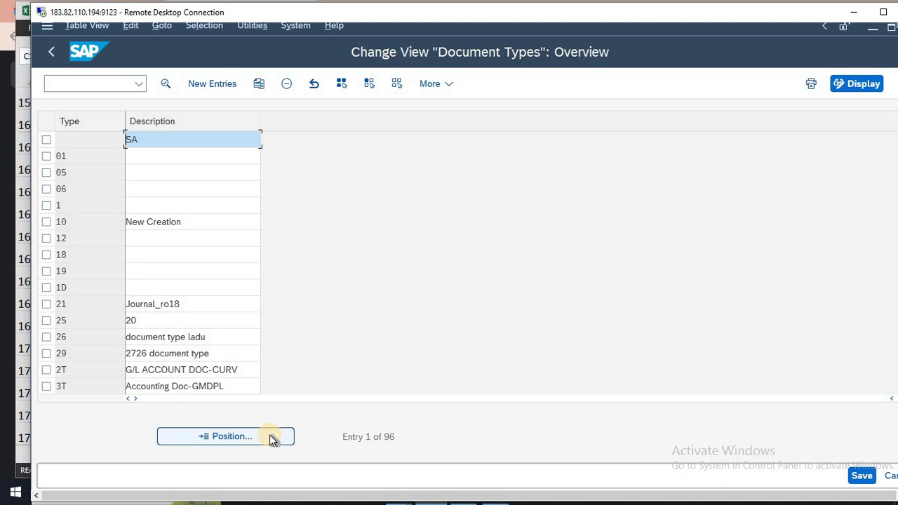
View the blank new-entry form for document types and return to the document types overview
{"action": "left_click", "coordinate": [212, 87]}
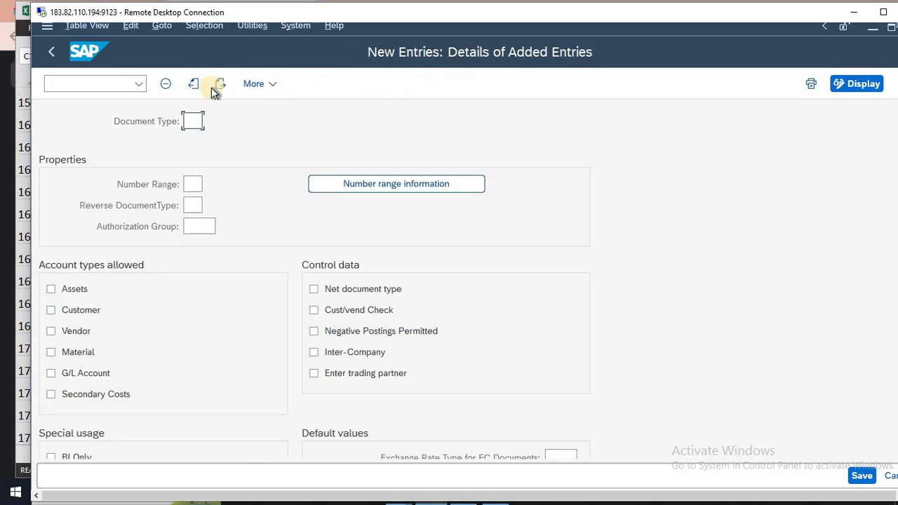
{"action": "key", "text": "F3"}
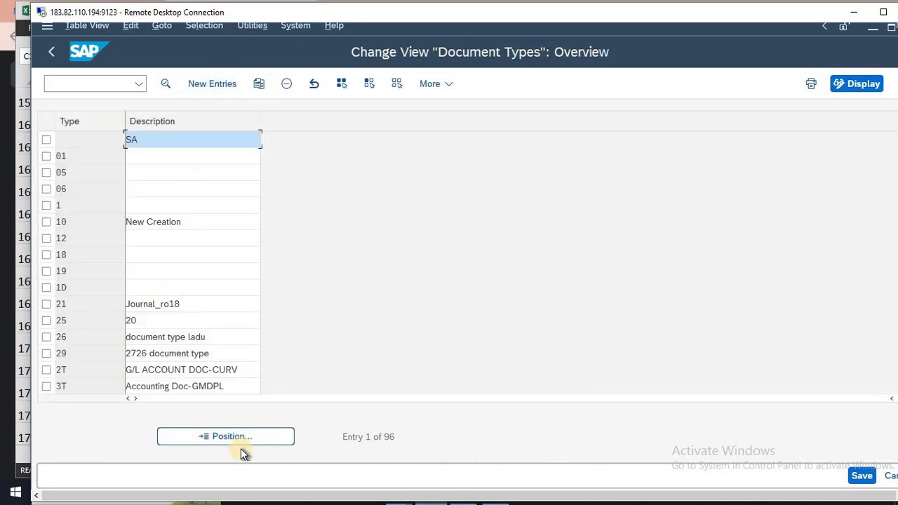
Switch to the Excel study material and examine the OBA7 steps for defining document type and number range
{"action": "key", "text": "alt+Tab"}
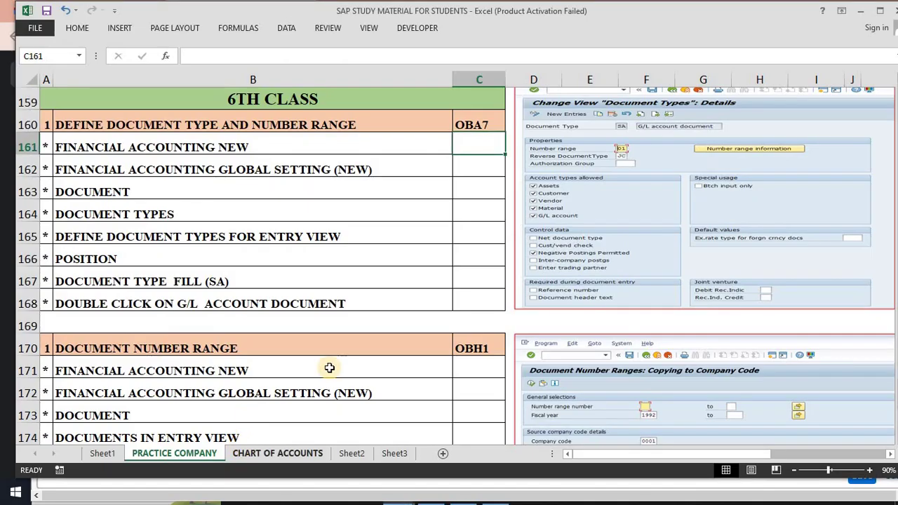
{"action": "left_click", "coordinate": [469, 122]}
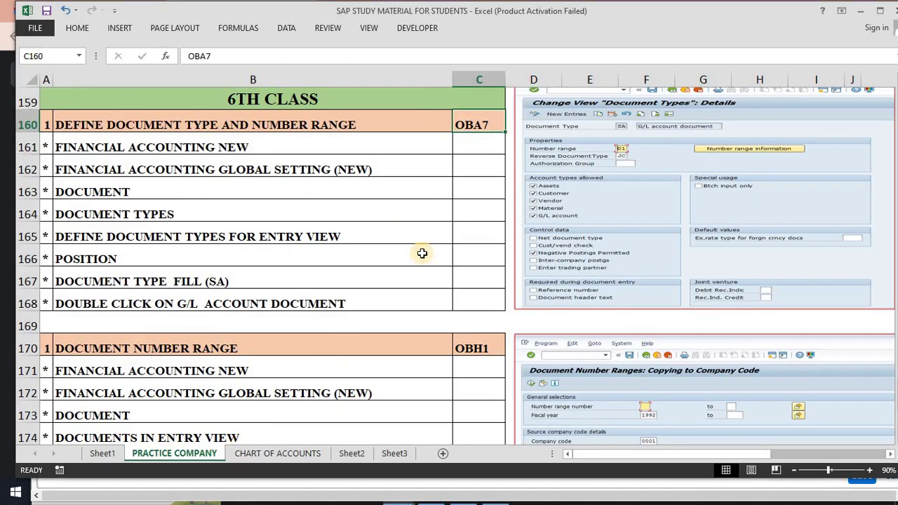
{"action": "left_click_drag", "start_coordinate": [422, 253], "coordinate": [419, 267]}
{"action": "key", "text": "shift+Down"}
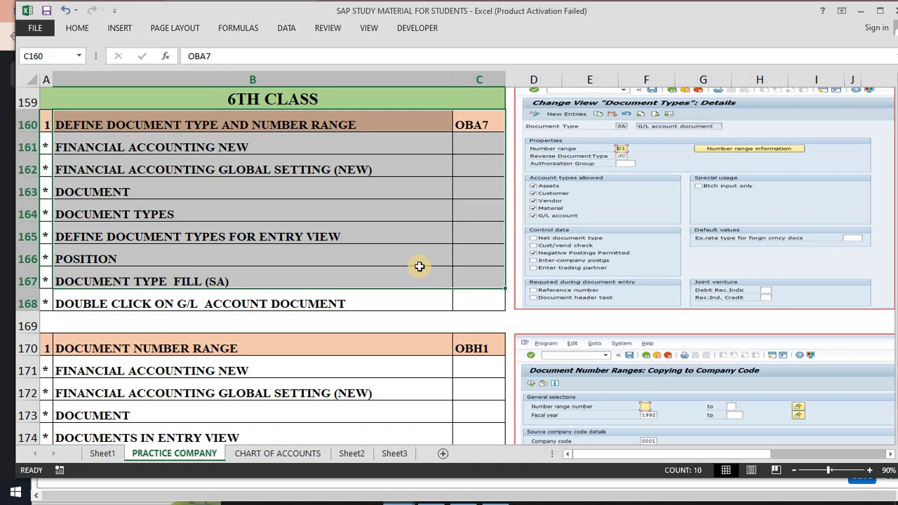
{"action": "key", "text": "shift+Left"}
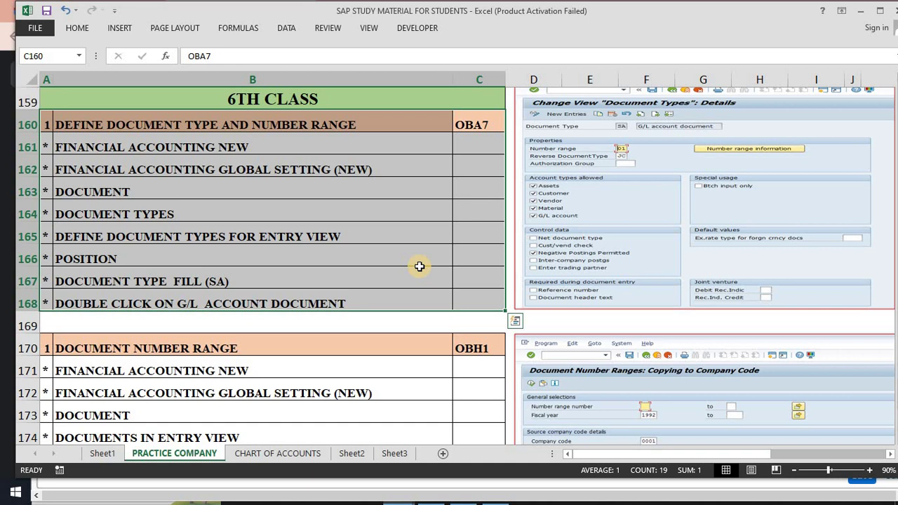
{"action": "left_click", "coordinate": [419, 275]}
{"action": "left_click", "coordinate": [484, 125]}
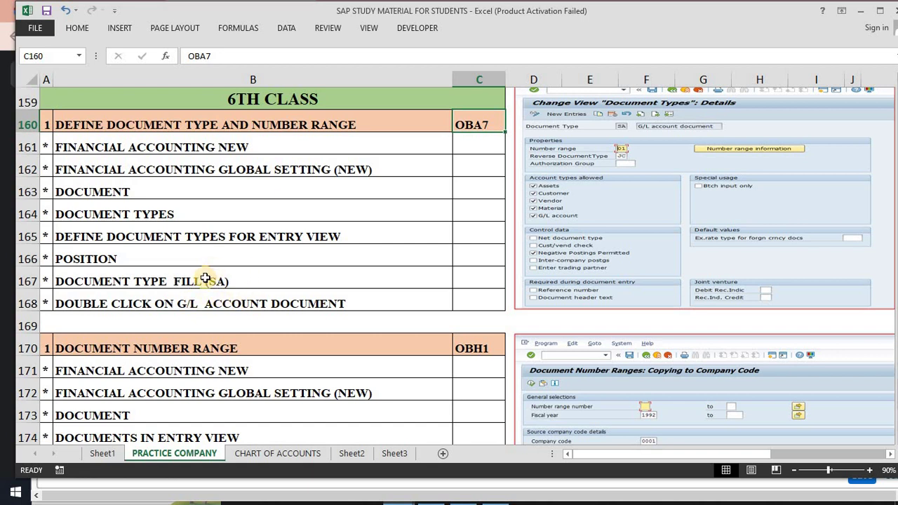
Switch back to SAP, position the document types list at SA and open that document type's details
{"action": "key", "text": "alt+Tab"}
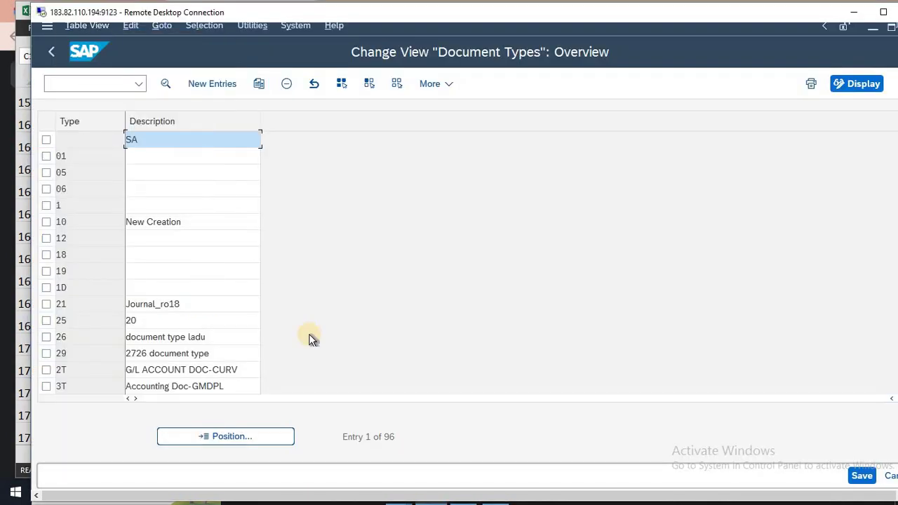
{"action": "left_click", "coordinate": [241, 439]}
{"action": "type", "text": "SA"}
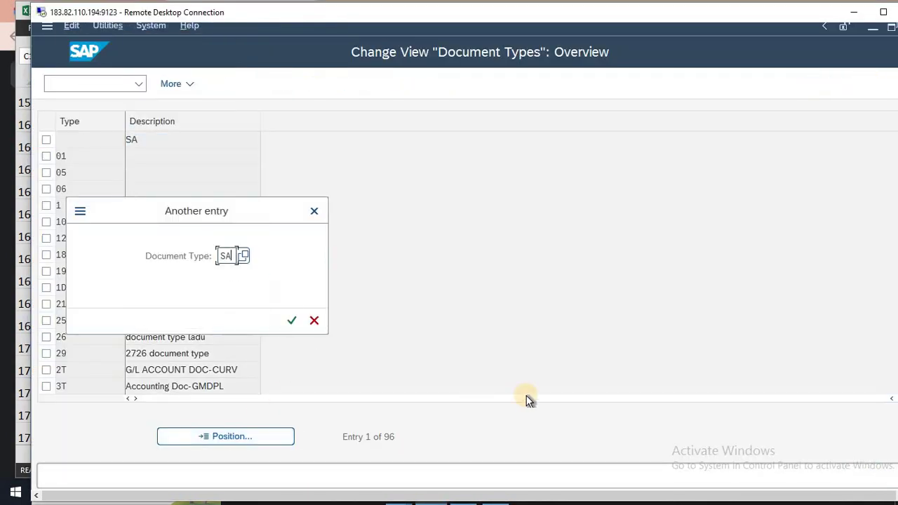
{"action": "key", "text": "Return"}
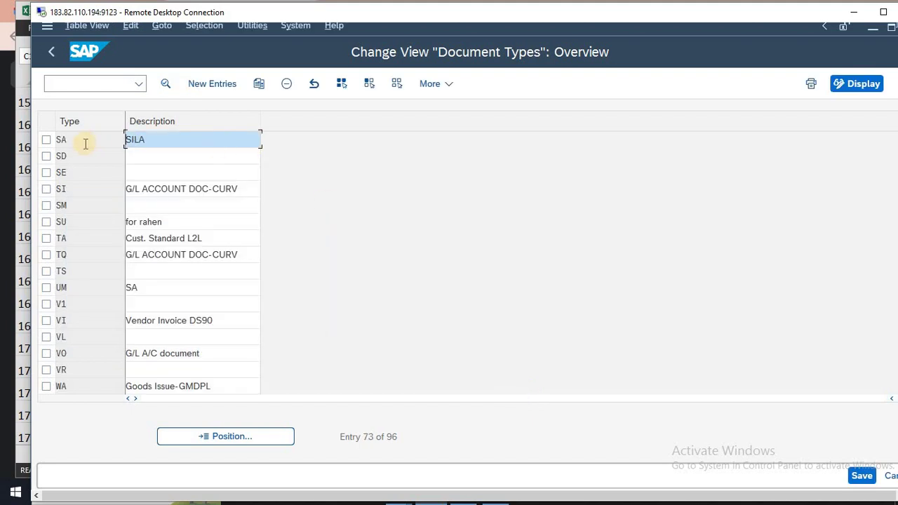
{"action": "double_click", "coordinate": [180, 135]}
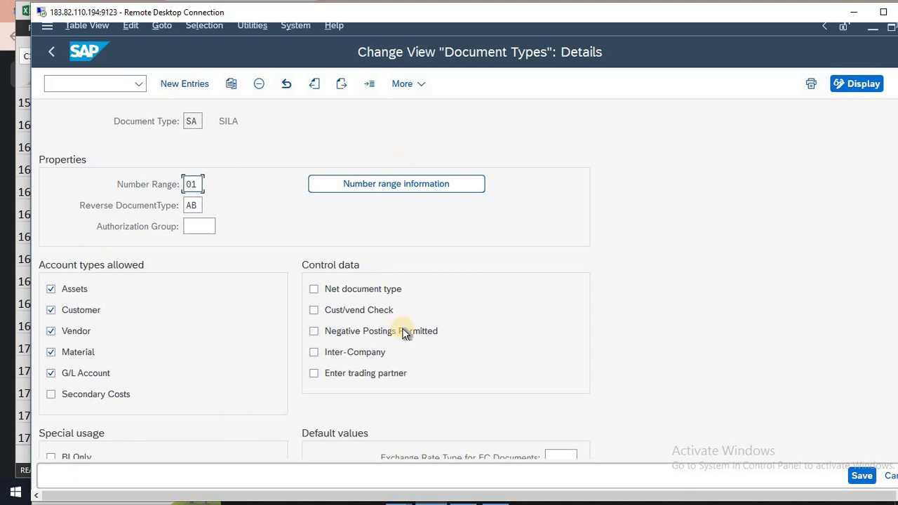
Open the number range information of document type SA and start editing the intervals of company code ONT
{"action": "left_click", "coordinate": [412, 186]}
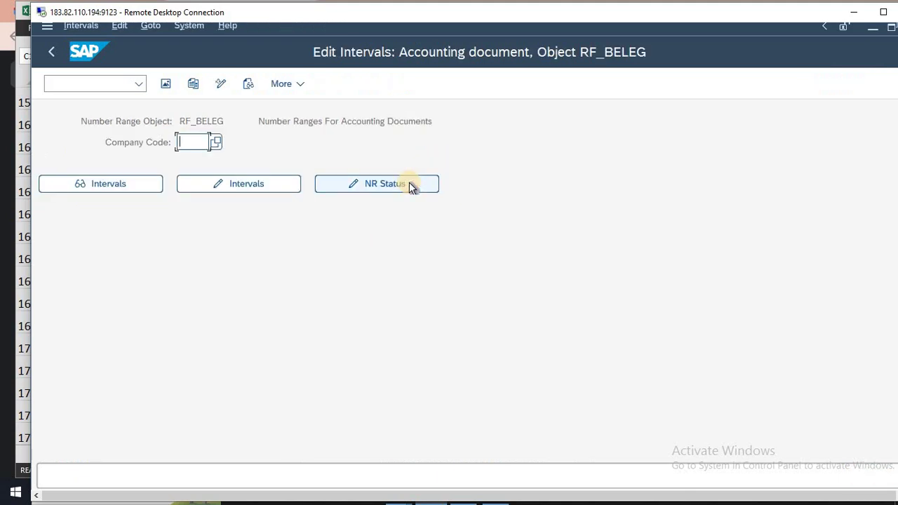
{"action": "type", "text": "ONT"}
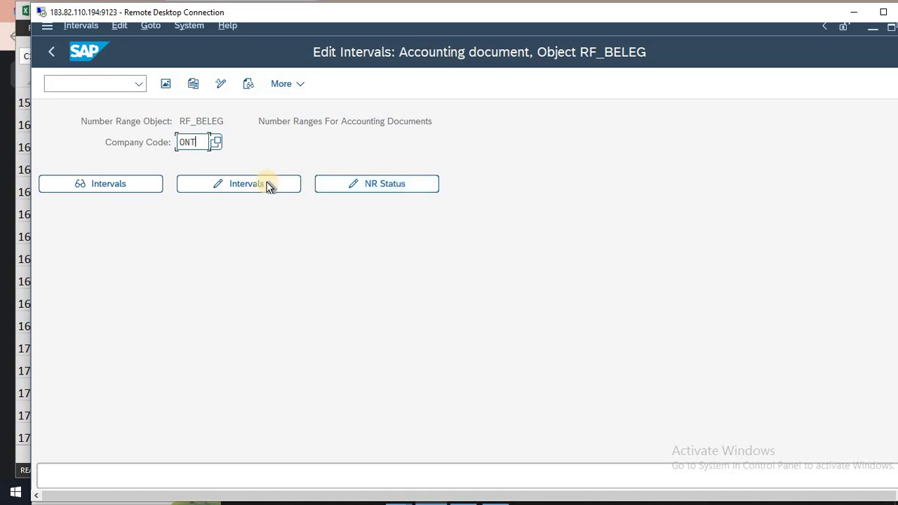
{"action": "left_click", "coordinate": [269, 186]}
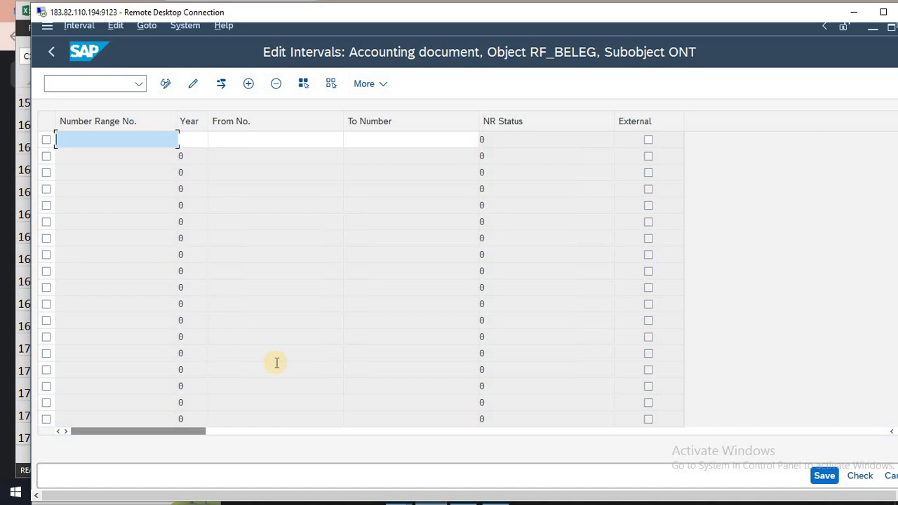
Enter number range 1 for company code ONT with year 2023, from number 1 to number 100
{"action": "type", "text": "1"}
{"action": "key", "text": "Tab"}
{"action": "type", "text": "202"}
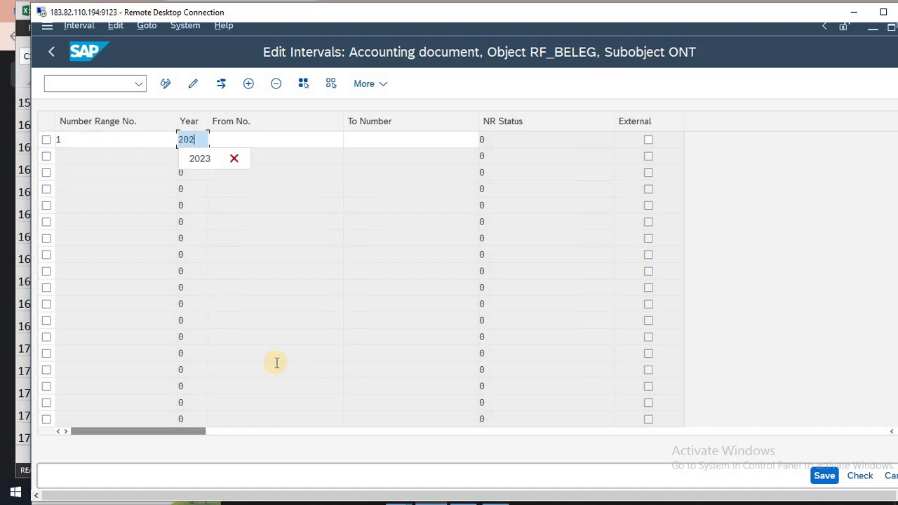
{"action": "type", "text": "3"}
{"action": "key", "text": "Tab"}
{"action": "type", "text": "1"}
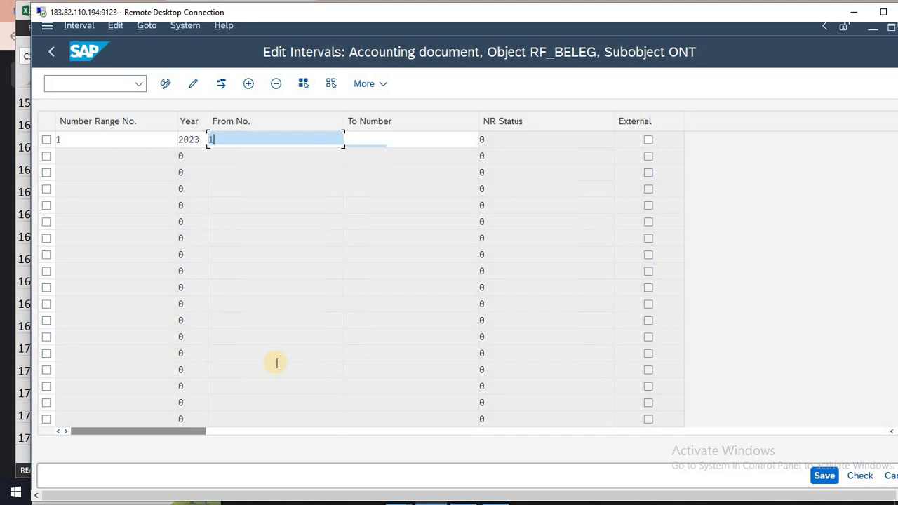
{"action": "key", "text": "Tab"}
{"action": "type", "text": "100"}
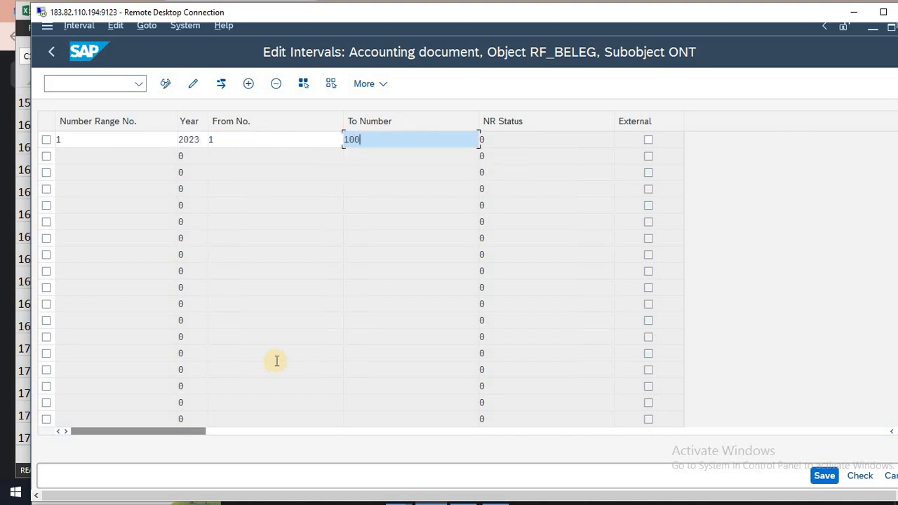
{"action": "left_click", "coordinate": [320, 295]}
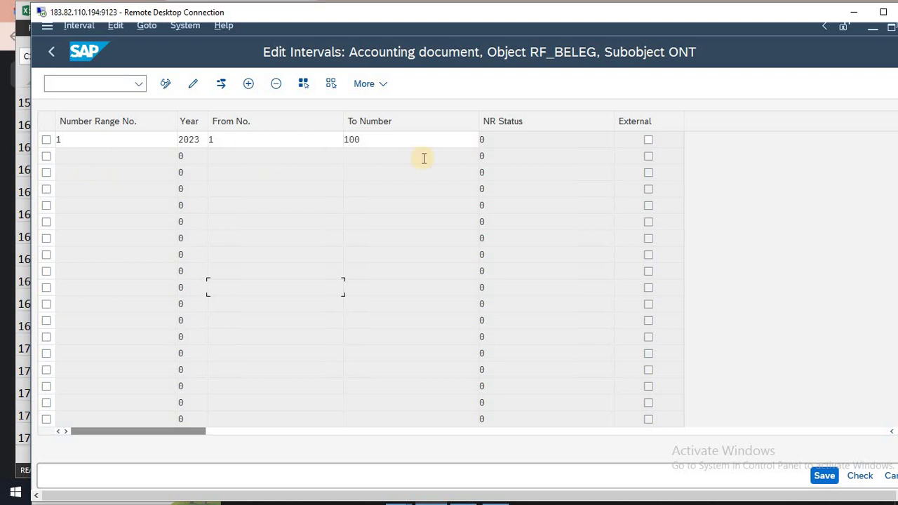
Exit interval editing for company code ONT and discard the unsaved number range interval
{"action": "key", "text": "Escape"}
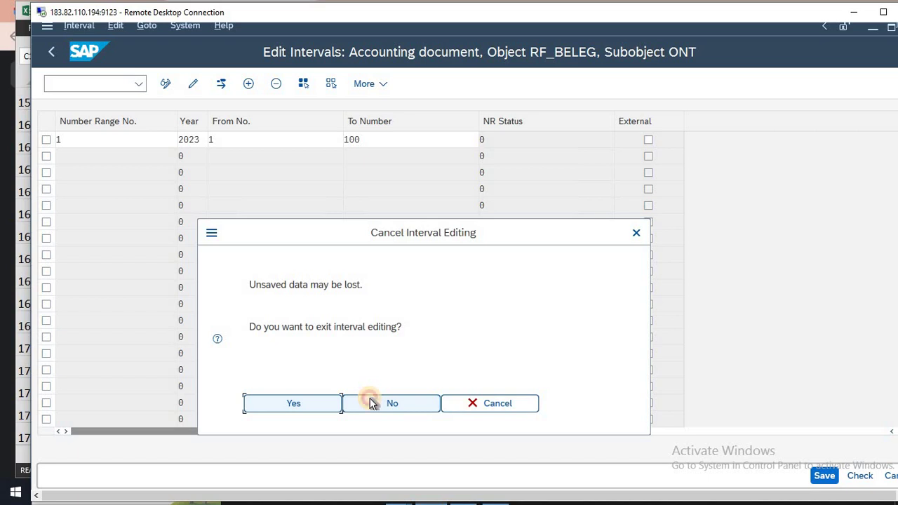
{"action": "left_click", "coordinate": [372, 402]}
{"action": "key", "text": "F12"}
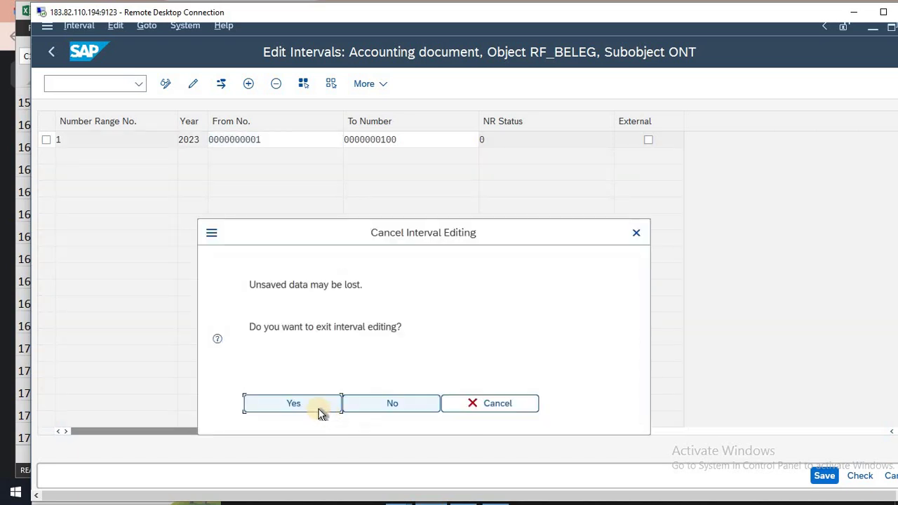
{"action": "left_click", "coordinate": [320, 409]}
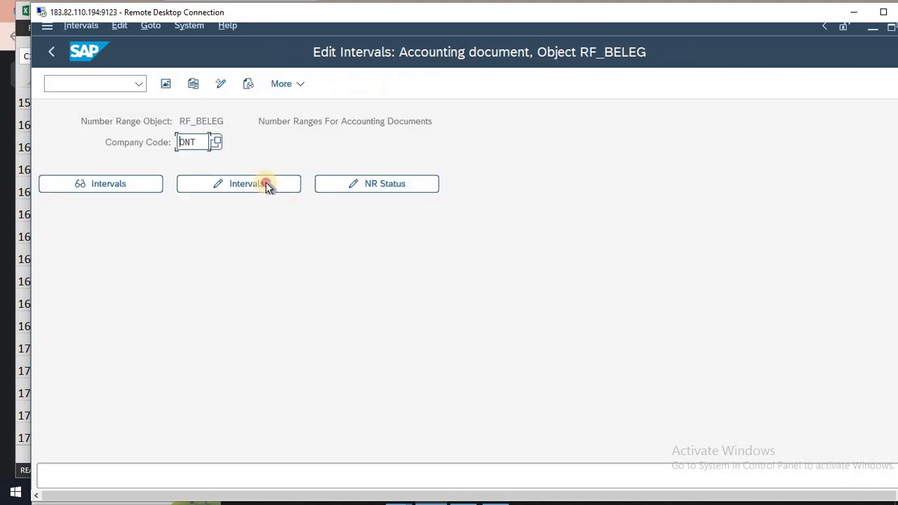
Reopen the ONT intervals for a check, exit without saving and return to the SAP Easy Access screen
{"action": "left_click", "coordinate": [265, 183]}
{"action": "key", "text": "F12"}
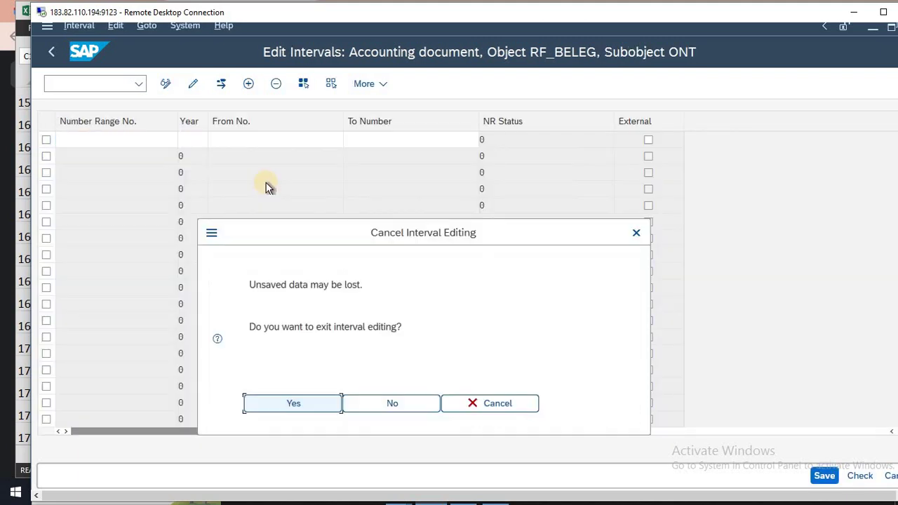
{"action": "left_click", "coordinate": [284, 403]}
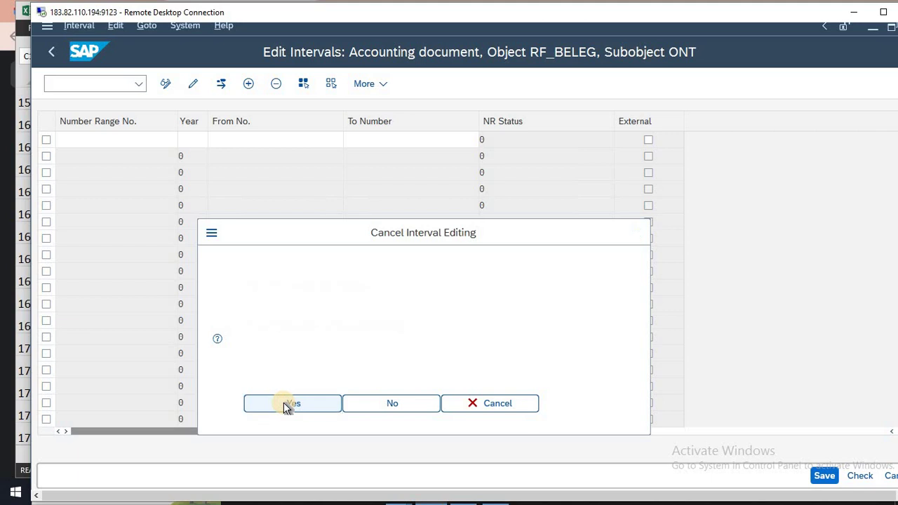
{"action": "key", "text": "F3"}
{"action": "key", "text": "F3"}
{"action": "key", "text": "F3"}
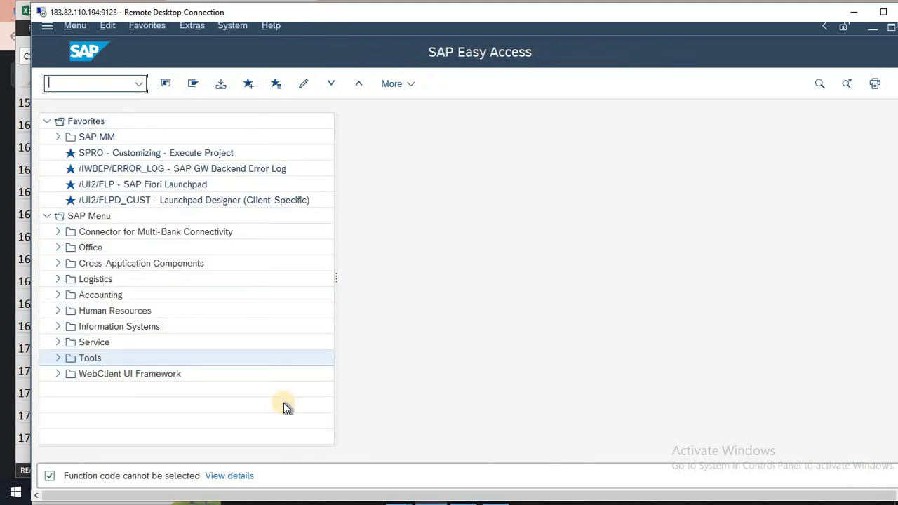
Run transaction OBA7, position the list at document type SA and open its details
{"action": "type", "text": "OBA7"}
{"action": "key", "text": "Return"}
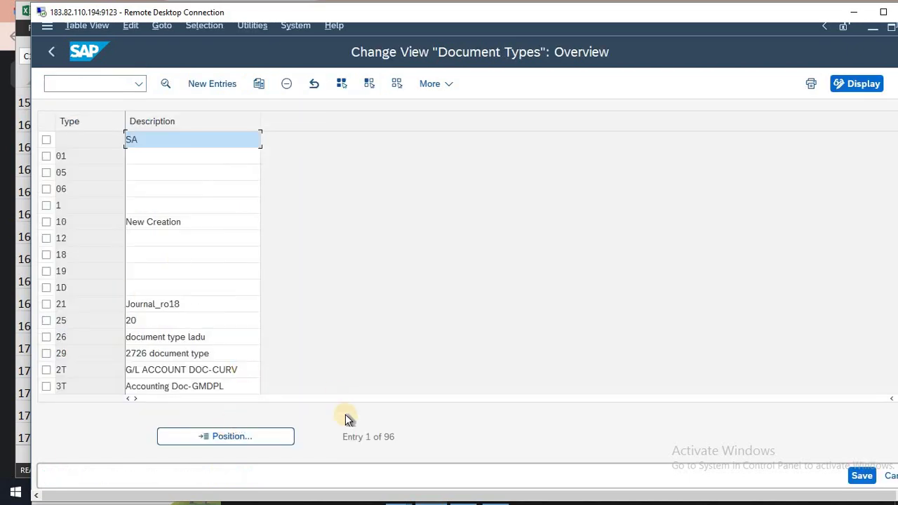
{"action": "left_click", "coordinate": [273, 437]}
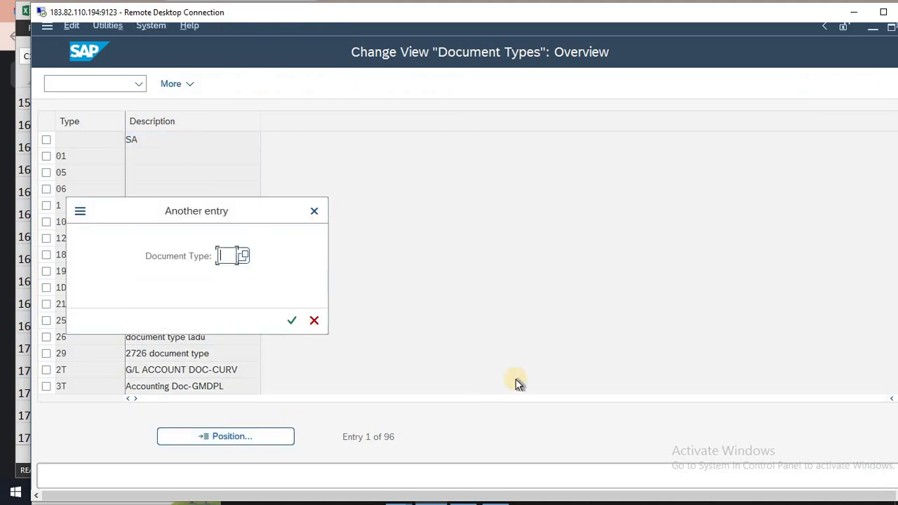
{"action": "type", "text": "SA"}
{"action": "key", "text": "Return"}
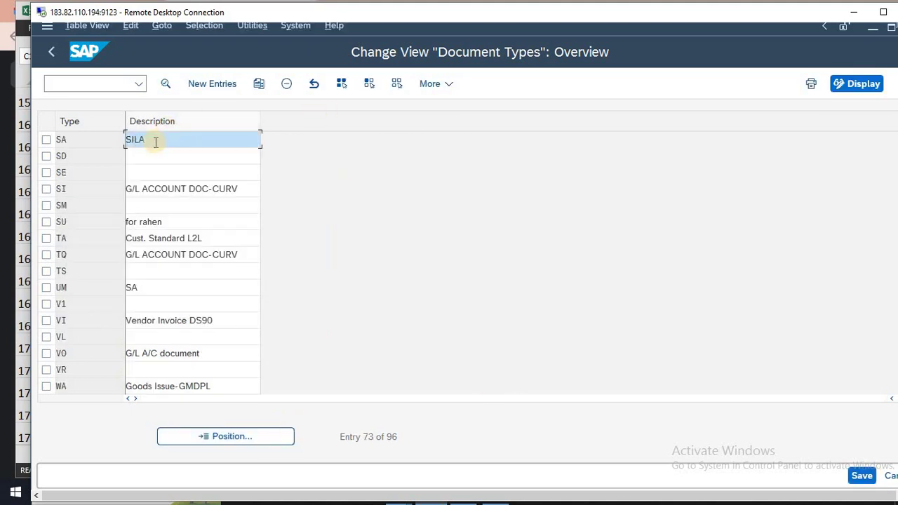
{"action": "double_click", "coordinate": [154, 141]}
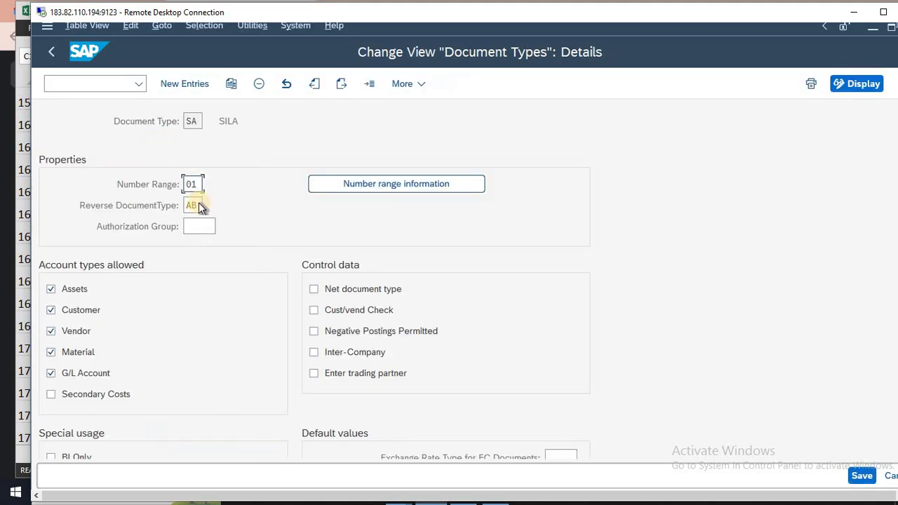
View the ONT intervals through the document type's number range information, exit without saving and return to SAP Easy Access
{"action": "left_click", "coordinate": [367, 183]}
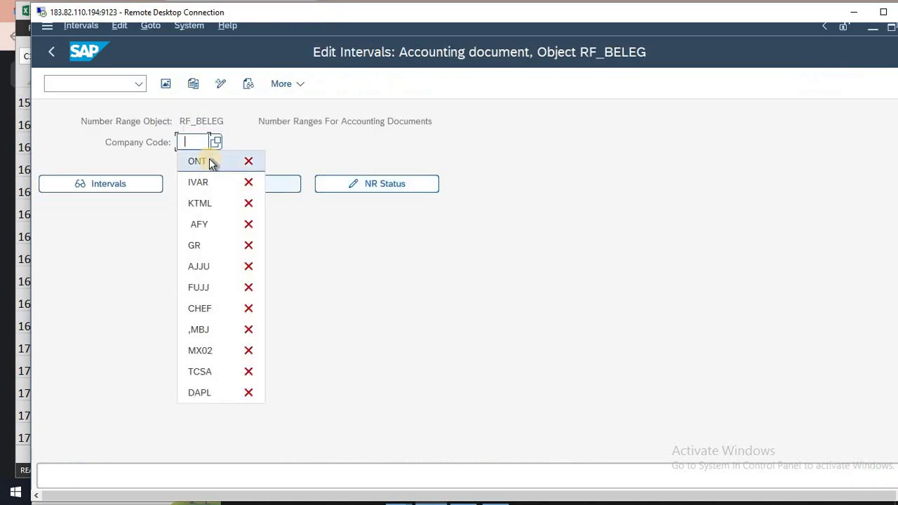
{"action": "left_click", "coordinate": [209, 160]}
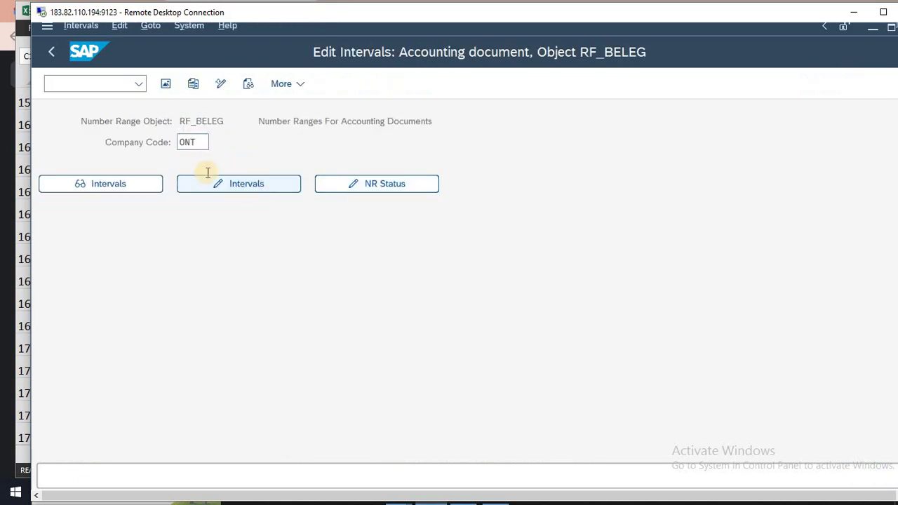
{"action": "left_click", "coordinate": [208, 178]}
{"action": "key", "text": "Escape"}
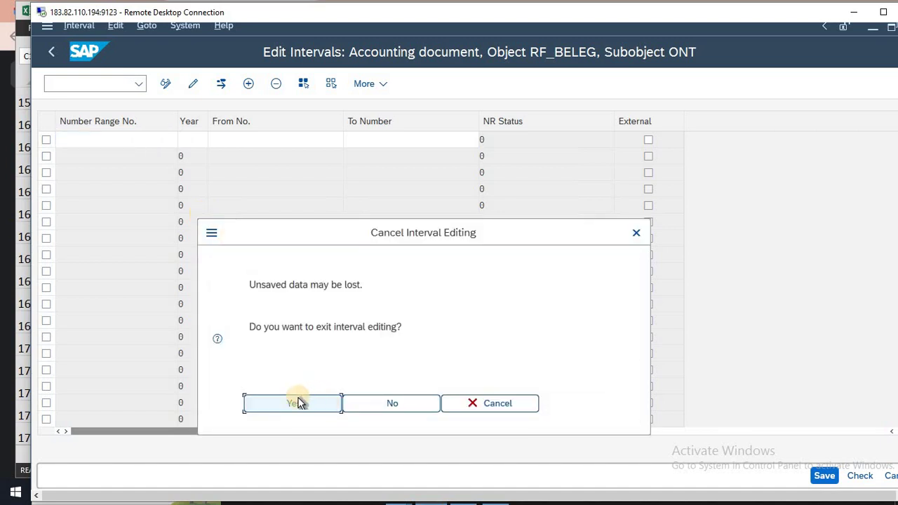
{"action": "left_click", "coordinate": [298, 401]}
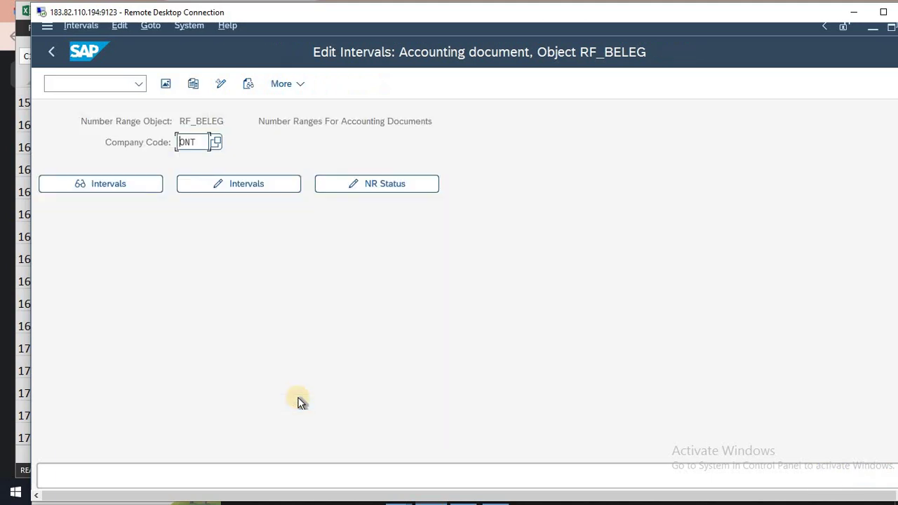
{"action": "key", "text": "Escape"}
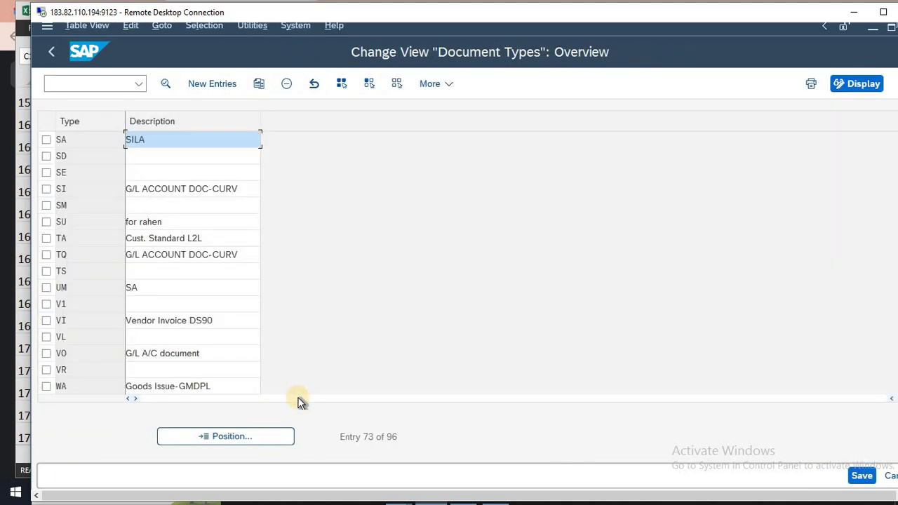
{"action": "key", "text": "F3"}
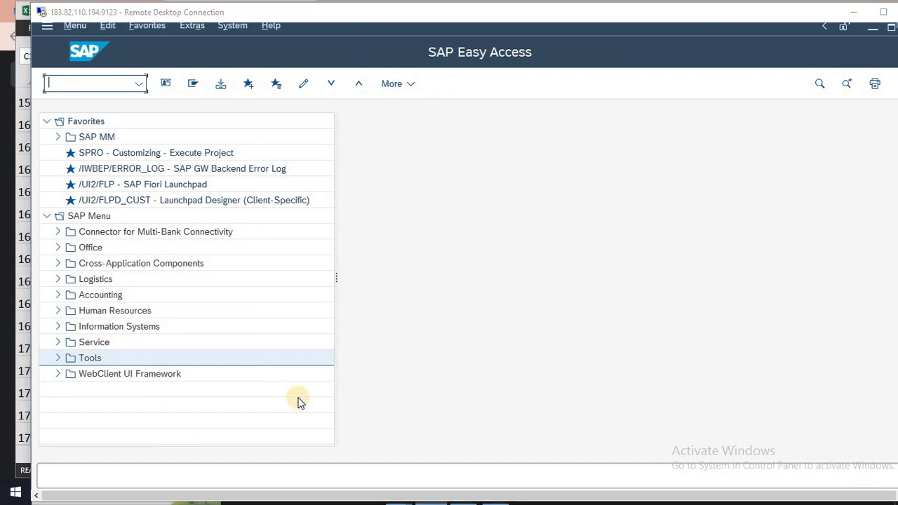
Switch to the Excel study material and examine the document number range steps, including their transaction code and checking procedure
{"action": "key", "text": "alt+Tab"}
{"action": "scroll", "coordinate": [297, 398], "scroll_direction": "down", "scroll_amount": 1}
{"action": "key", "text": "Down"}
{"action": "key", "text": "Down"}
{"action": "key", "text": "Down"}
{"action": "key", "text": "Down"}
{"action": "key", "text": "Down"}
{"action": "key", "text": "Down"}
{"action": "key", "text": "Down"}
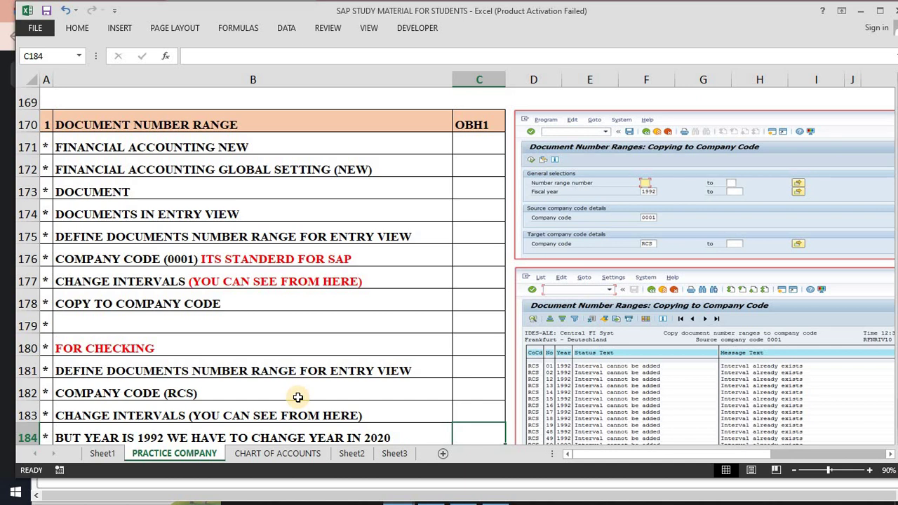
Switch back to SAP and run transaction OBH1 to open the copying of document number ranges to a company code
{"action": "key", "text": "alt+Tab"}
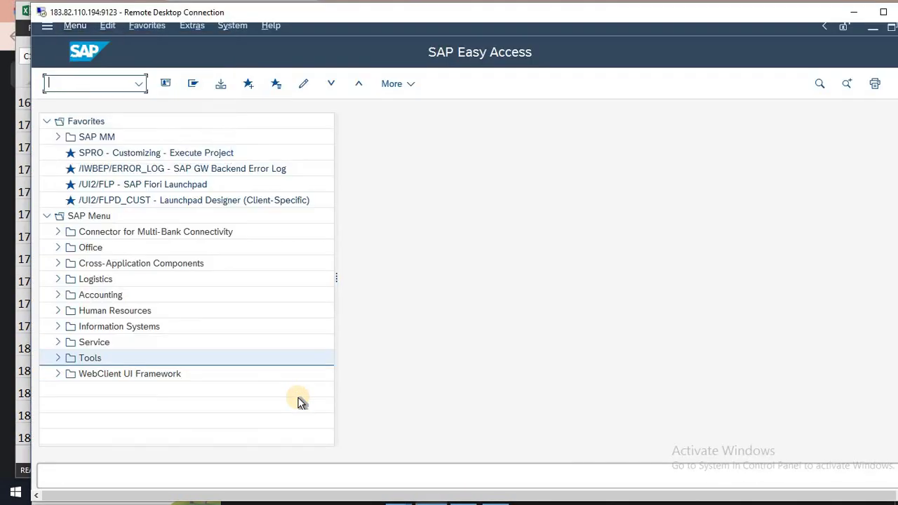
{"action": "type", "text": "OBH1"}
{"action": "key", "text": "Return"}
{"action": "key", "text": "Return"}
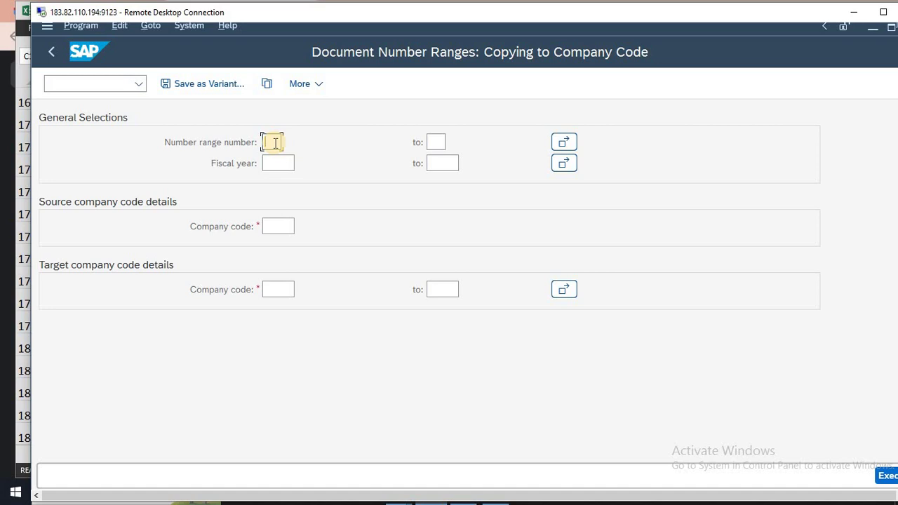
Set the fiscal year to 2023 and the source company code to 1310 for the document number range copy
{"action": "key", "text": "Tab"}
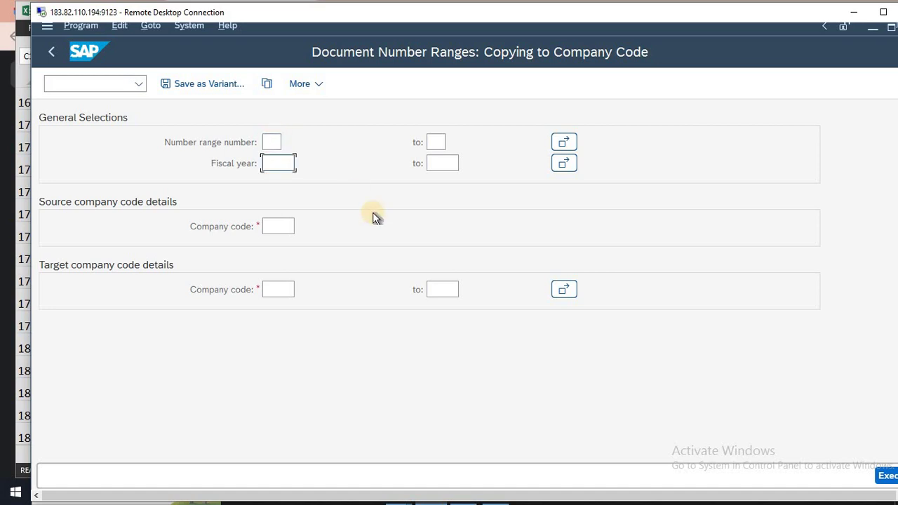
{"action": "type", "text": "2023"}
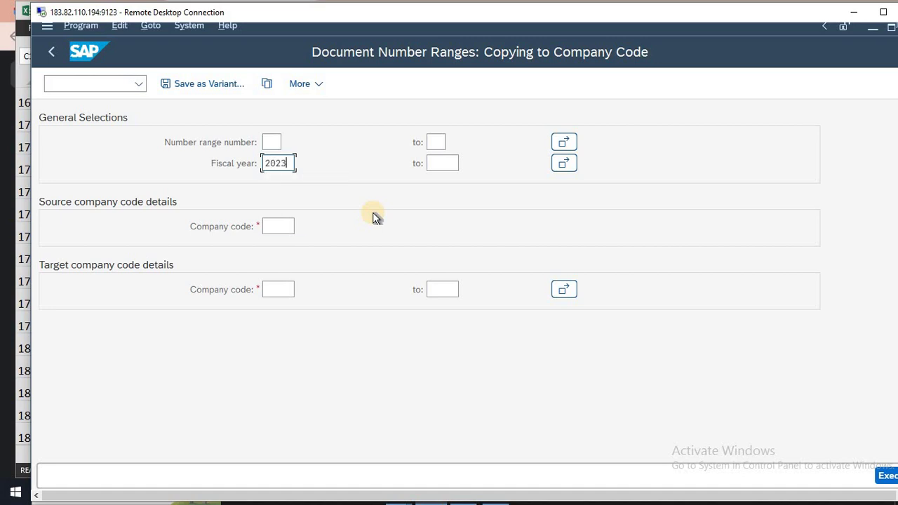
{"action": "key", "text": "Tab"}
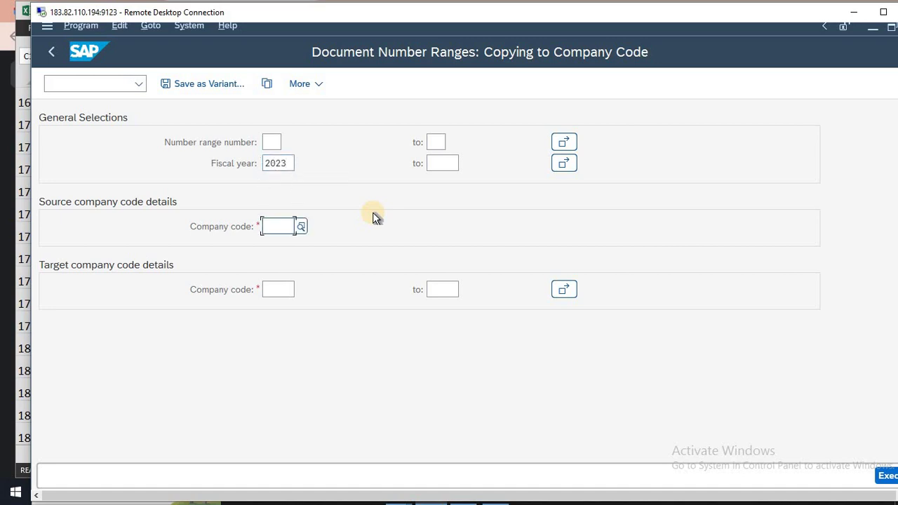
{"action": "key", "text": "Tab"}
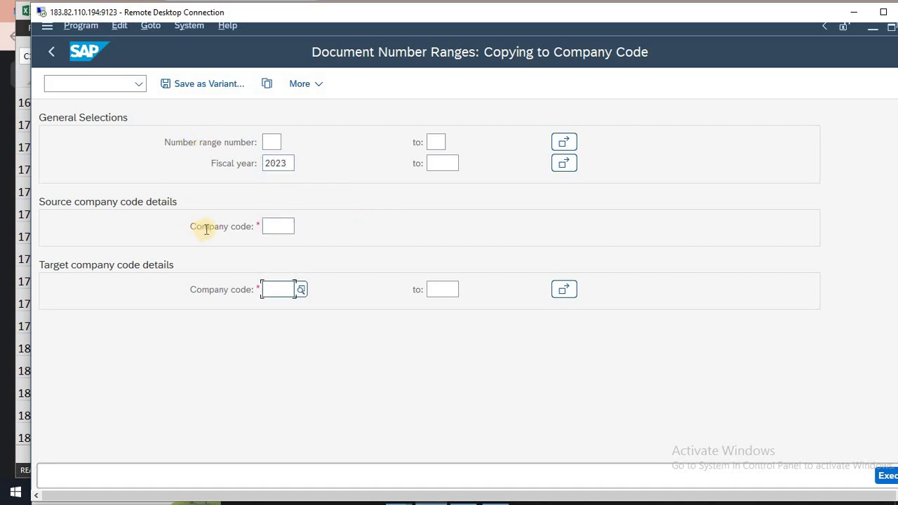
{"action": "left_click", "coordinate": [281, 224]}
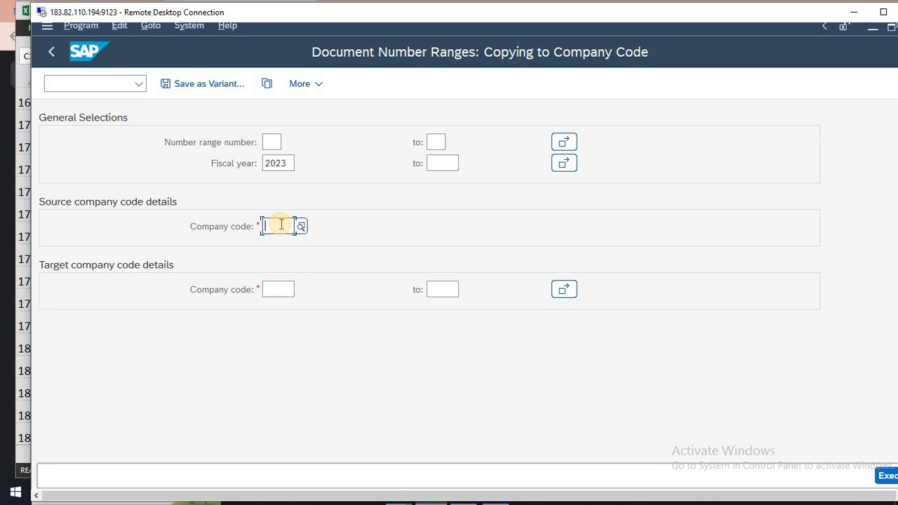
{"action": "type", "text": "1310"}
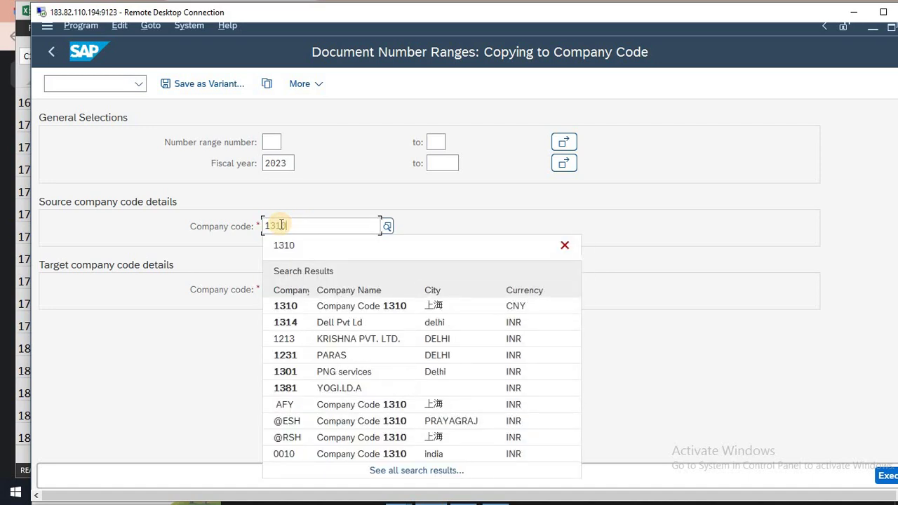
{"action": "left_click", "coordinate": [305, 298]}
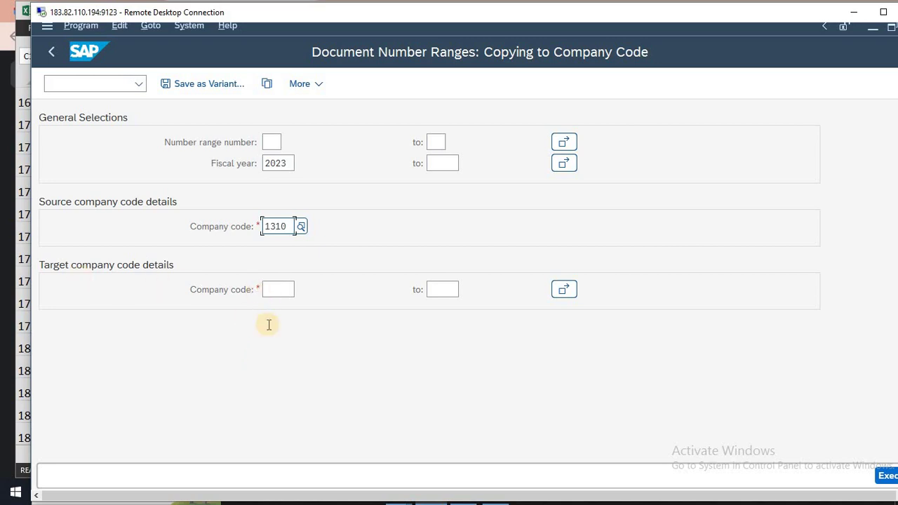
Set the target company code of the number range copy to ONT
{"action": "left_click", "coordinate": [279, 290]}
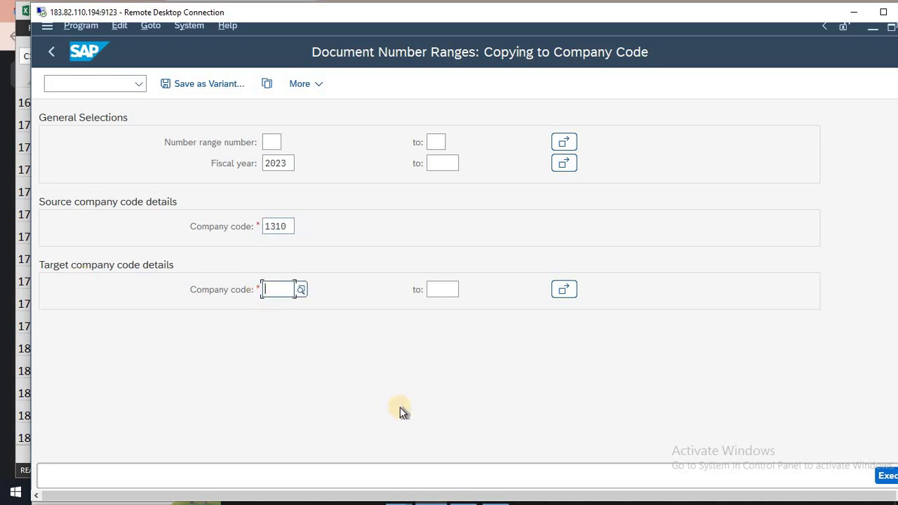
{"action": "type", "text": "ON"}
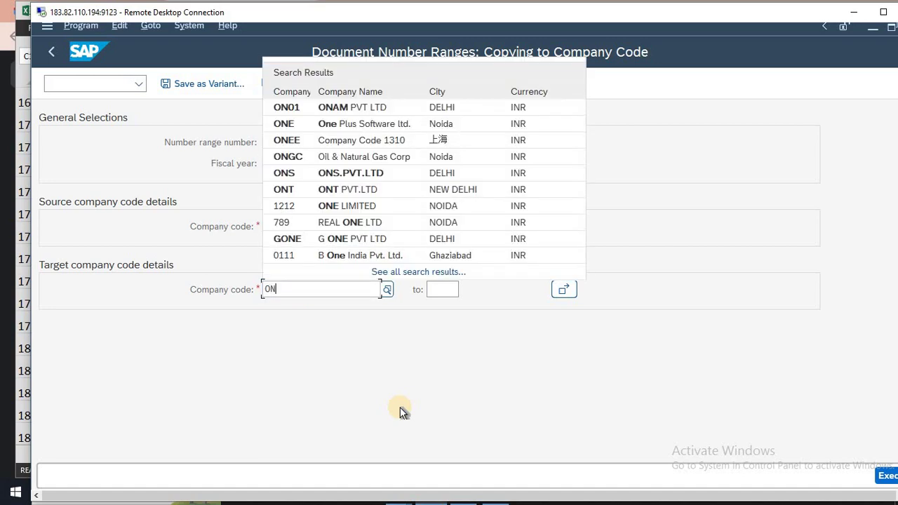
{"action": "type", "text": "T"}
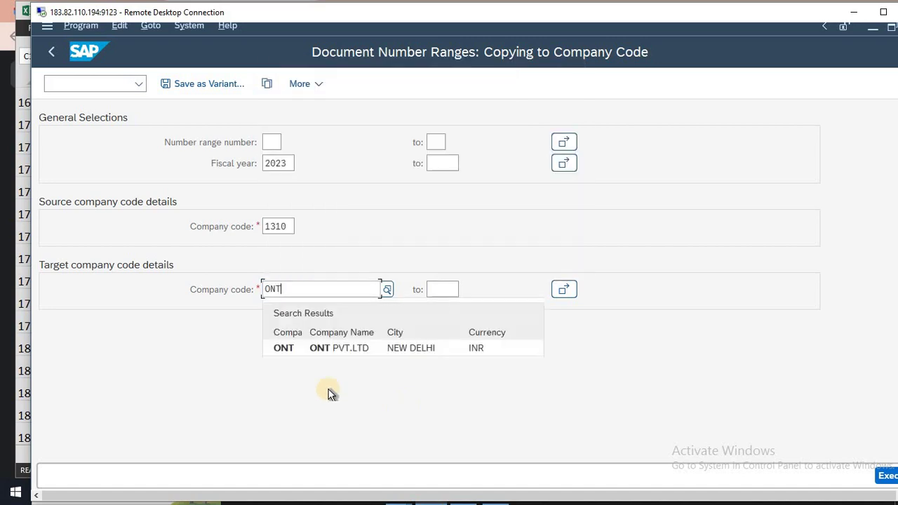
{"action": "left_click", "coordinate": [319, 349]}
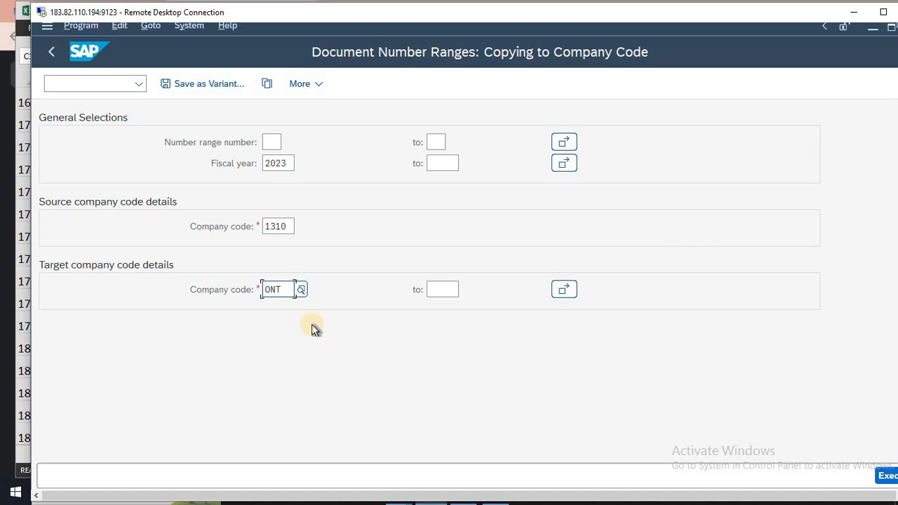
Execute the copy of the document number ranges to ONT, confirm the changed settings and return to the selection screen
{"action": "left_click_drag", "start_coordinate": [289, 225], "coordinate": [216, 232]}
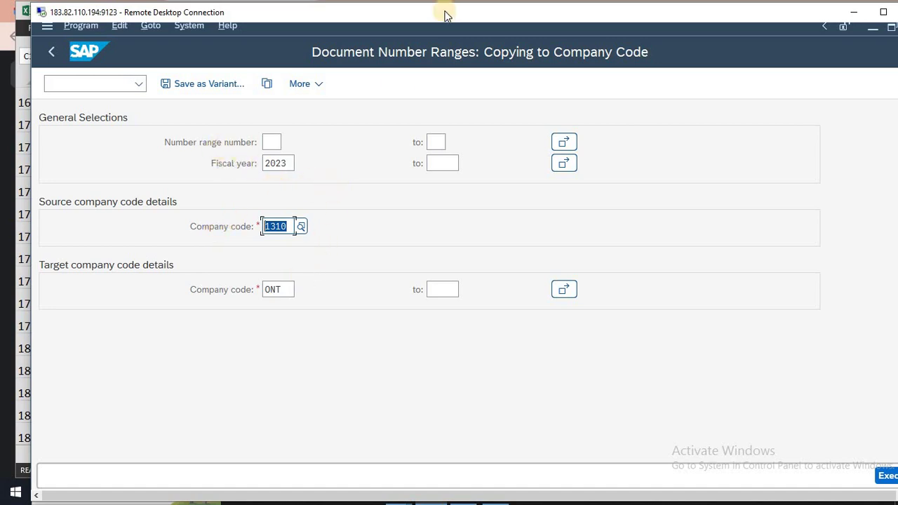
{"action": "left_click_drag", "start_coordinate": [445, 12], "coordinate": [433, 10]}
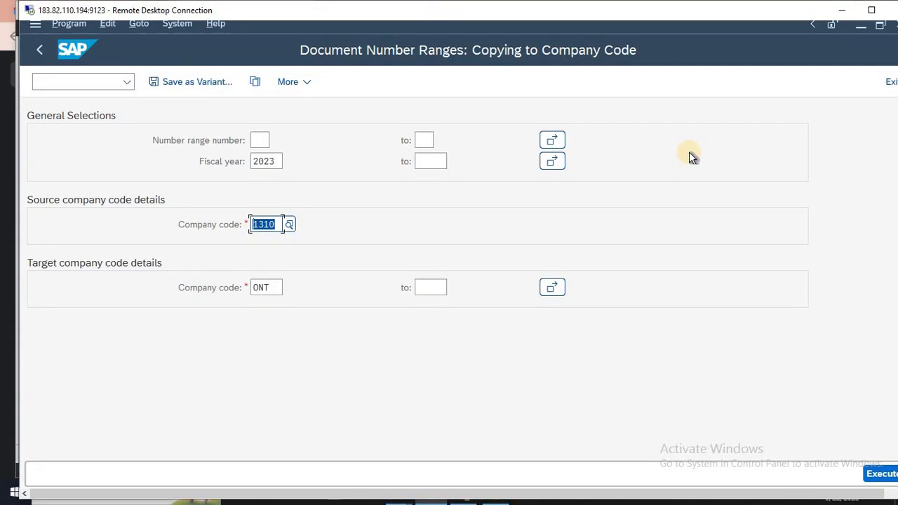
{"action": "left_click_drag", "start_coordinate": [671, 13], "coordinate": [663, 11]}
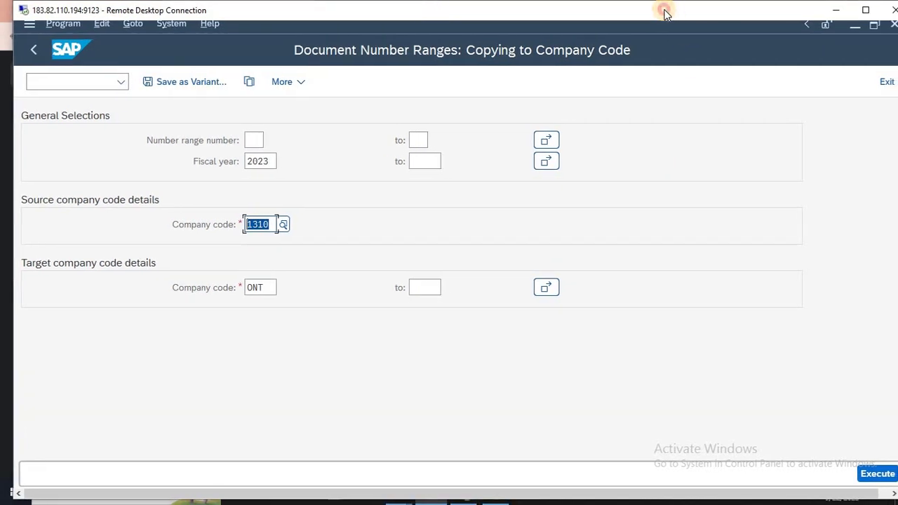
{"action": "left_click", "coordinate": [863, 477]}
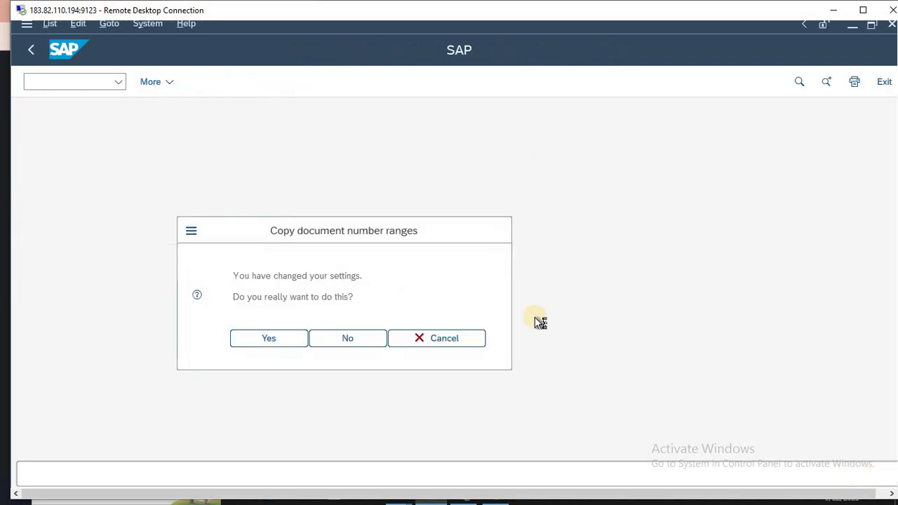
{"action": "key", "text": "Return"}
{"action": "key", "text": "F3"}
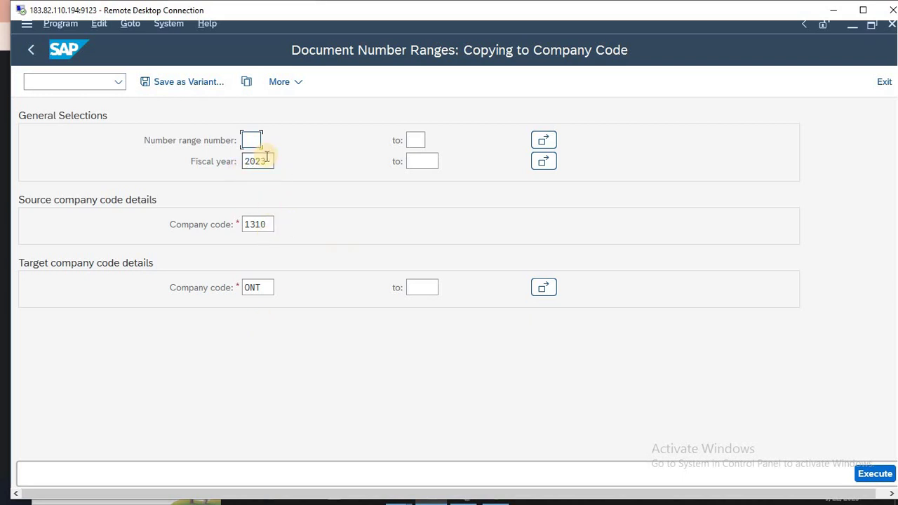
Review the fiscal year, source company code and target company code entries, and return to SAP Easy Access
{"action": "double_click", "coordinate": [266, 156]}
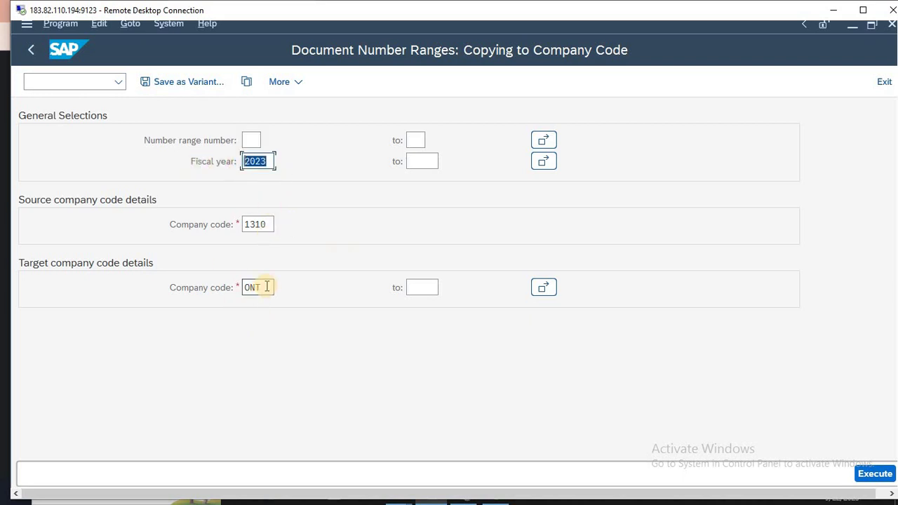
{"action": "key", "text": "Tab"}
{"action": "key", "text": "Tab"}
{"action": "key", "text": "Tab"}
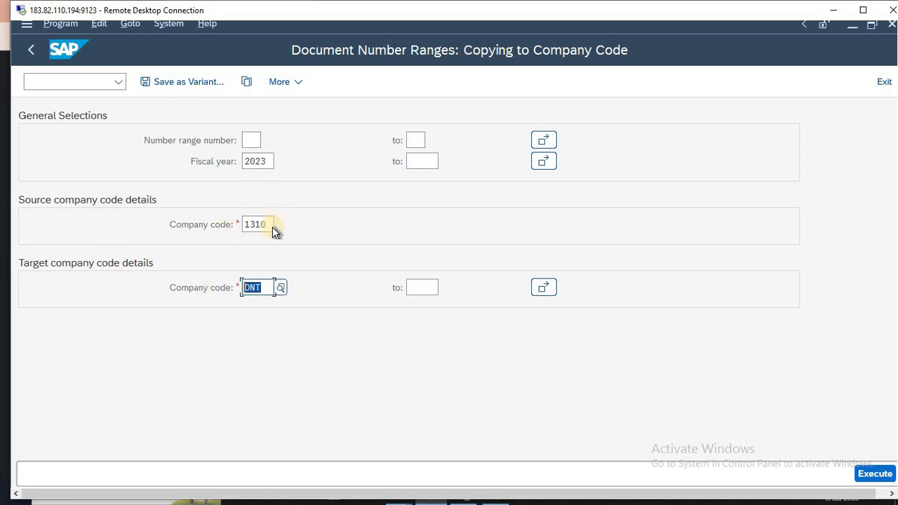
{"action": "key", "text": "shift+Tab"}
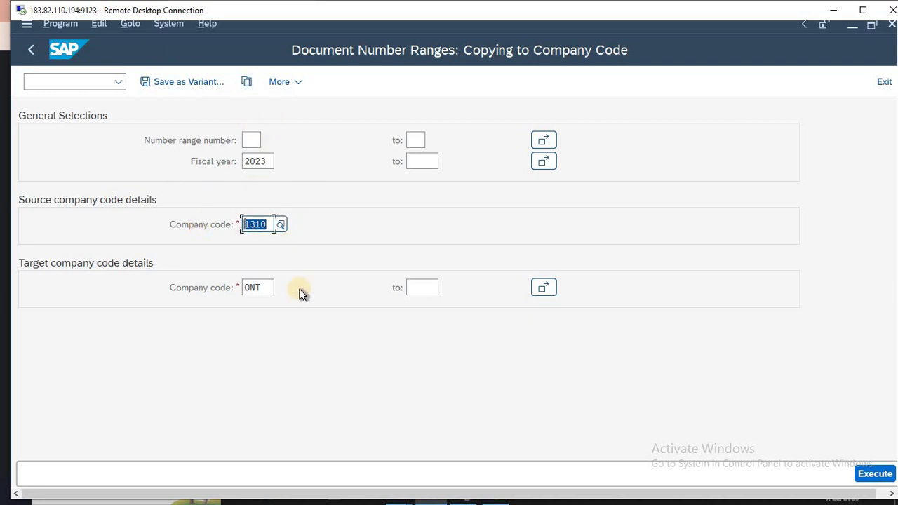
{"action": "left_click", "coordinate": [274, 292]}
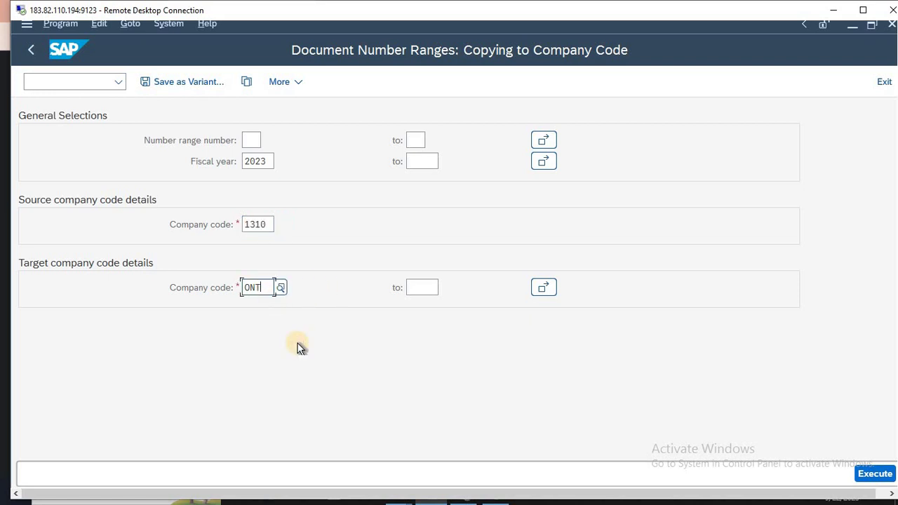
{"action": "key", "text": "F3"}
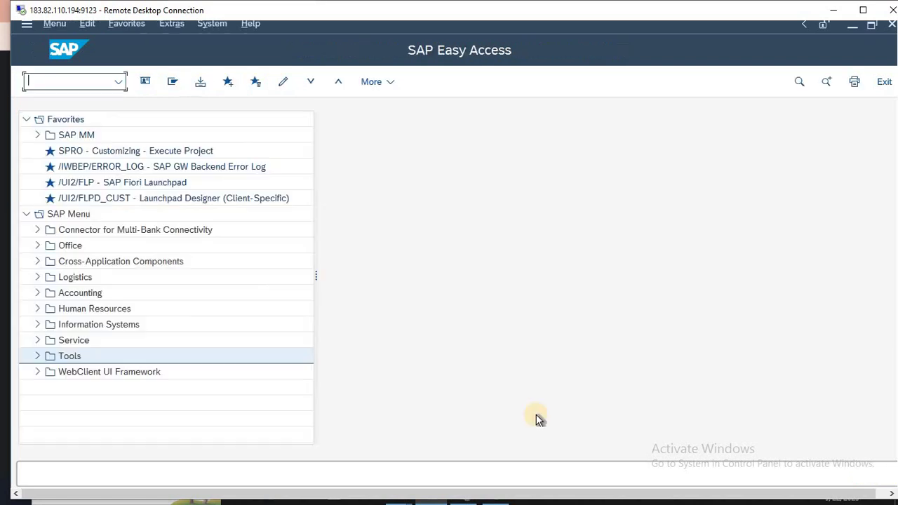
Switch to the Excel study material and examine the 6th class topic on defining document types and number ranges, including its transaction code
{"action": "key", "text": "alt+Tab"}
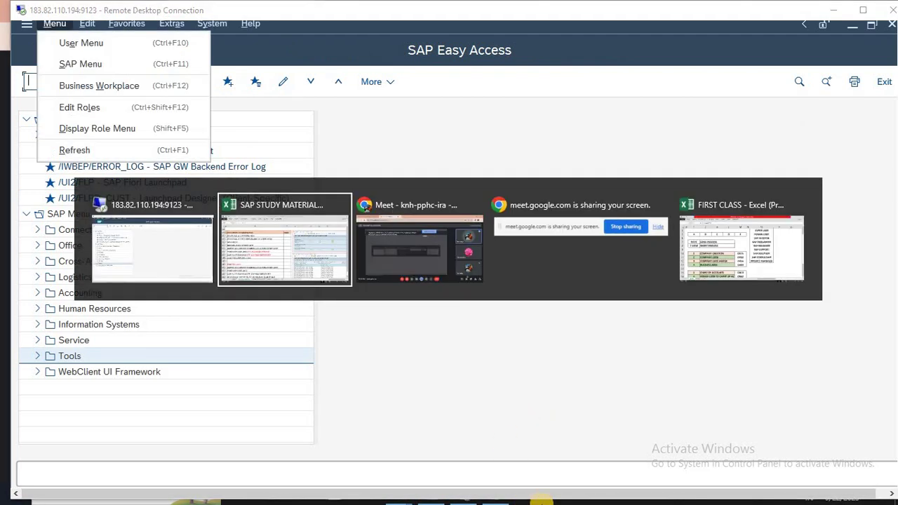
{"action": "key", "text": "Up"}
{"action": "key", "text": "Up"}
{"action": "key", "text": "Up"}
{"action": "key", "text": "Up"}
{"action": "key", "text": "Up"}
{"action": "key", "text": "Up"}
{"action": "key", "text": "Up"}
{"action": "key", "text": "Up"}
{"action": "key", "text": "Up"}
{"action": "key", "text": "Up"}
{"action": "key", "text": "Up"}
{"action": "key", "text": "Up"}
{"action": "key", "text": "Up"}
{"action": "key", "text": "Up"}
{"action": "key", "text": "Up"}
{"action": "key", "text": "Up"}
{"action": "key", "text": "Up"}
{"action": "key", "text": "Up"}
{"action": "key", "text": "Up"}
{"action": "key", "text": "Up"}
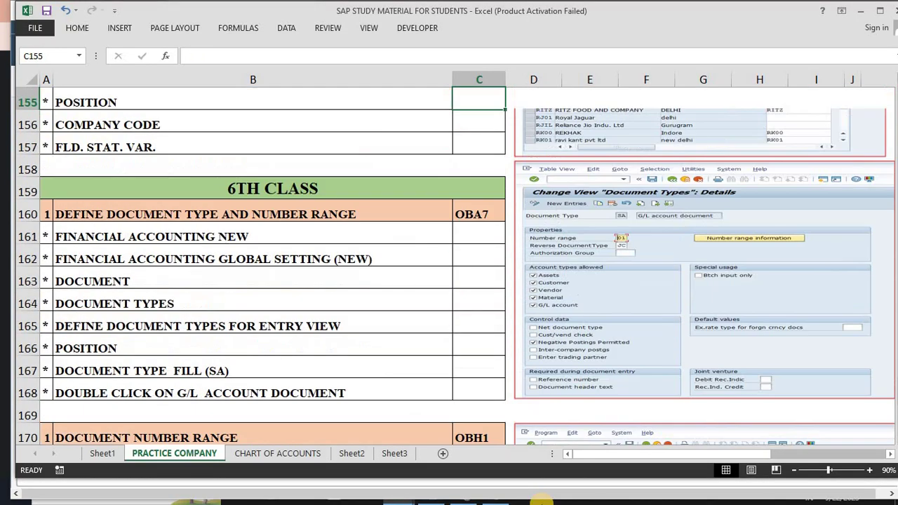
{"action": "key", "text": "Down"}
{"action": "key", "text": "Down"}
{"action": "key", "text": "Down"}
{"action": "key", "text": "Down"}
{"action": "key", "text": "Down"}
{"action": "key", "text": "Down"}
{"action": "key", "text": "Down"}
{"action": "key", "text": "Down"}
{"action": "key", "text": "Down"}
{"action": "key", "text": "Down"}
{"action": "key", "text": "Down"}
{"action": "key", "text": "Down"}
{"action": "key", "text": "Down"}
{"action": "key", "text": "Down"}
{"action": "key", "text": "Down"}
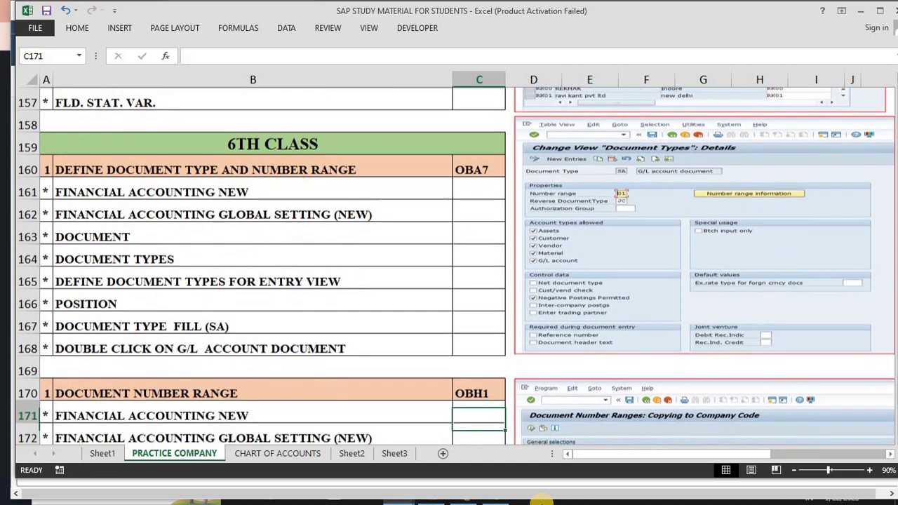
{"action": "key", "text": "Up"}
{"action": "key", "text": "Up"}
{"action": "key", "text": "Up"}
{"action": "key", "text": "Up"}
{"action": "key", "text": "Up"}
{"action": "key", "text": "Up"}
{"action": "key", "text": "Up"}
{"action": "key", "text": "Up"}
{"action": "key", "text": "Up"}
{"action": "key", "text": "Up"}
{"action": "key", "text": "Up"}
{"action": "key", "text": "Down"}
{"action": "key", "text": "Left"}
{"action": "key", "text": "Left"}
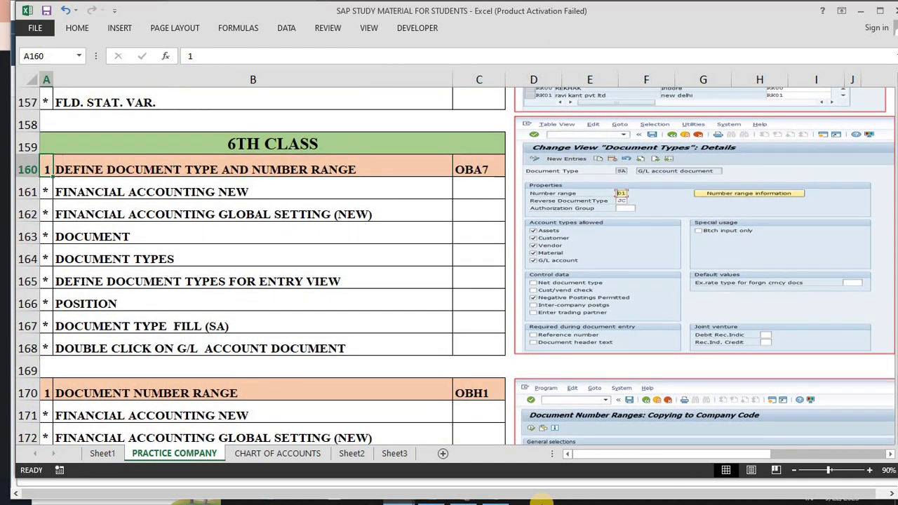
{"action": "key", "text": "Right"}
{"action": "key", "text": "Left"}
{"action": "key", "text": "Right"}
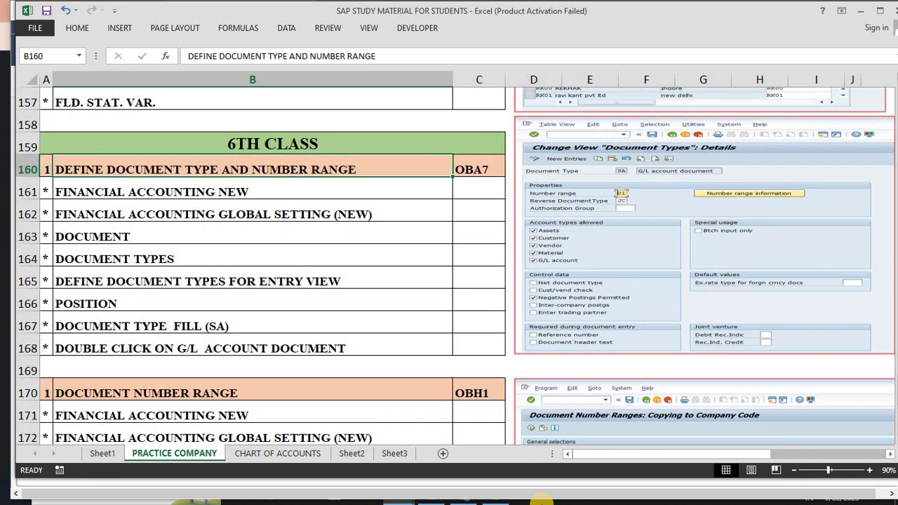
Switch back to SAP and run transaction OBA7 to open the document types overview
{"action": "left_click", "coordinate": [541, 502]}
{"action": "type", "text": "OBA7"}
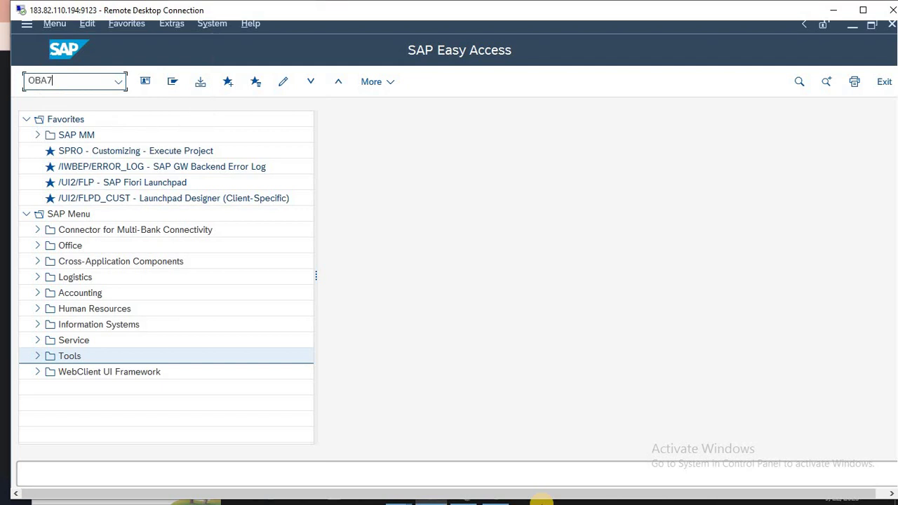
{"action": "key", "text": "Return"}
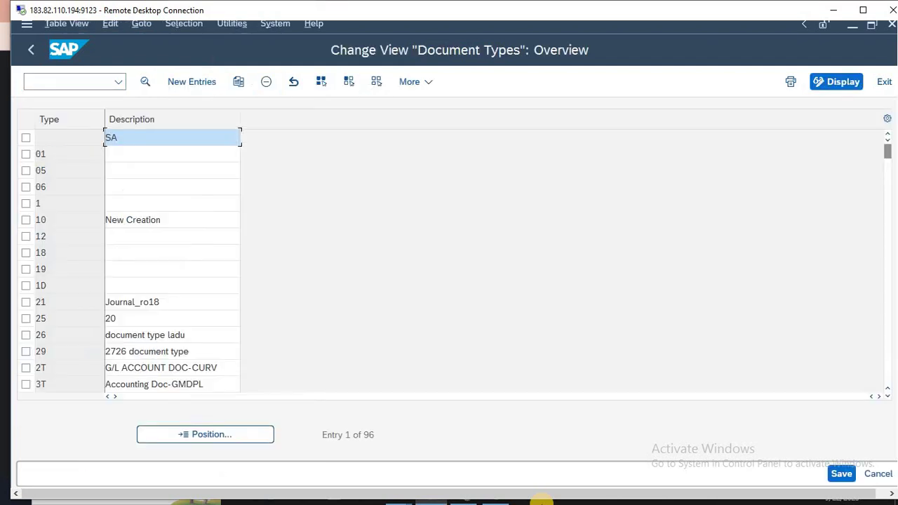
Position the document types list at SA and open the details of that document type
{"action": "left_click", "coordinate": [231, 435]}
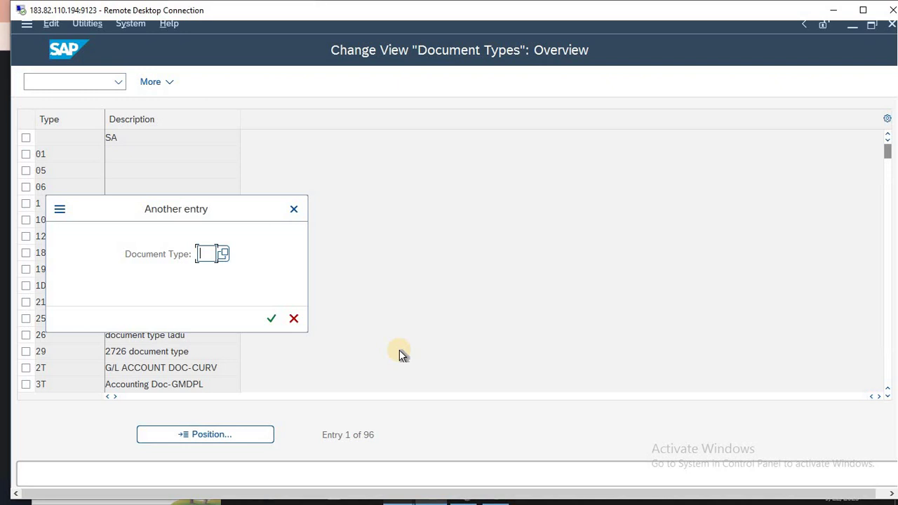
{"action": "type", "text": "SA"}
{"action": "key", "text": "Return"}
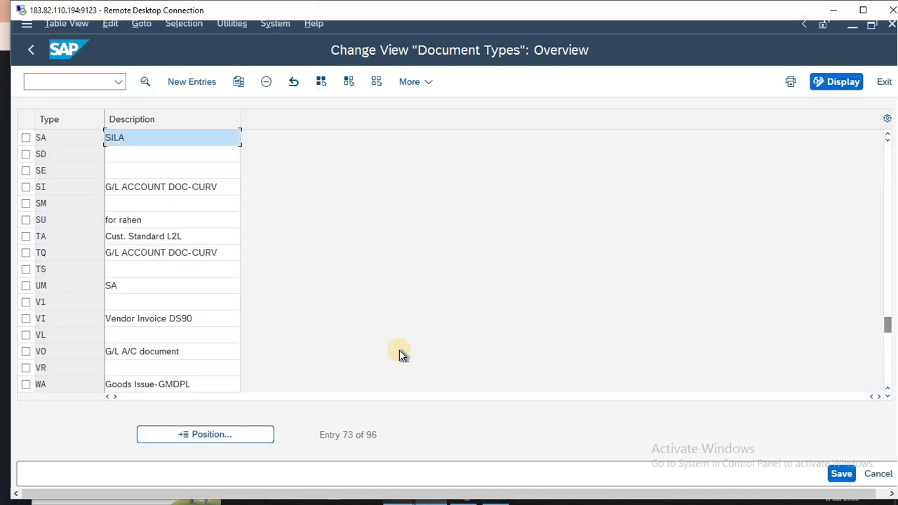
{"action": "left_click", "coordinate": [139, 140]}
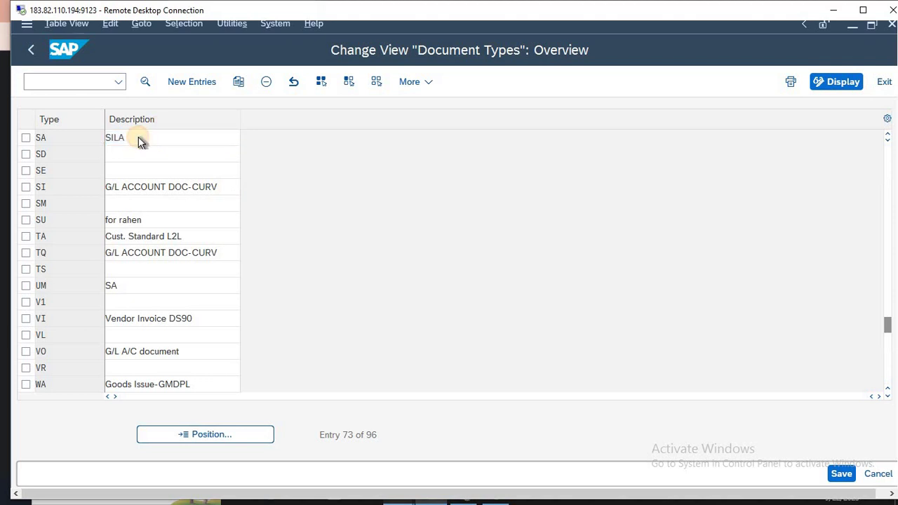
{"action": "double_click", "coordinate": [138, 140]}
Open the intervals of company code ONT in change mode through the number range information to check the copied ranges
{"action": "left_click", "coordinate": [342, 182]}
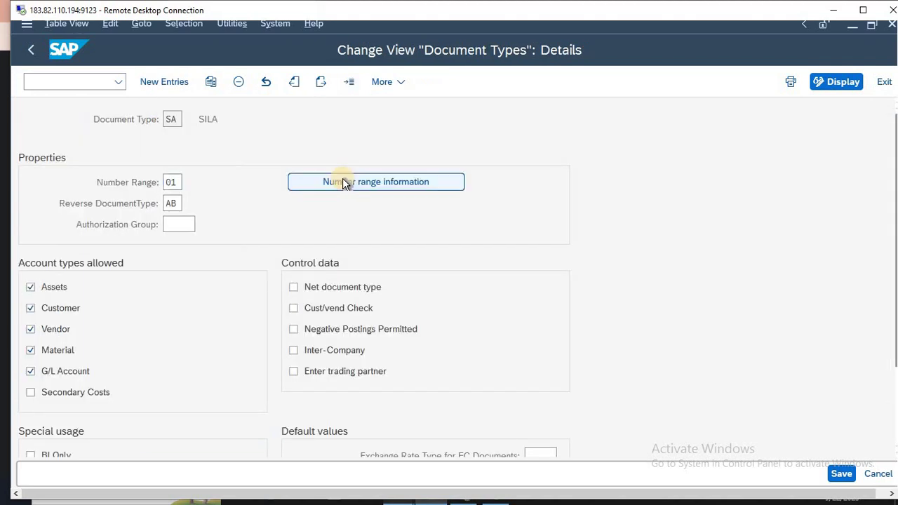
{"action": "key", "text": "Down"}
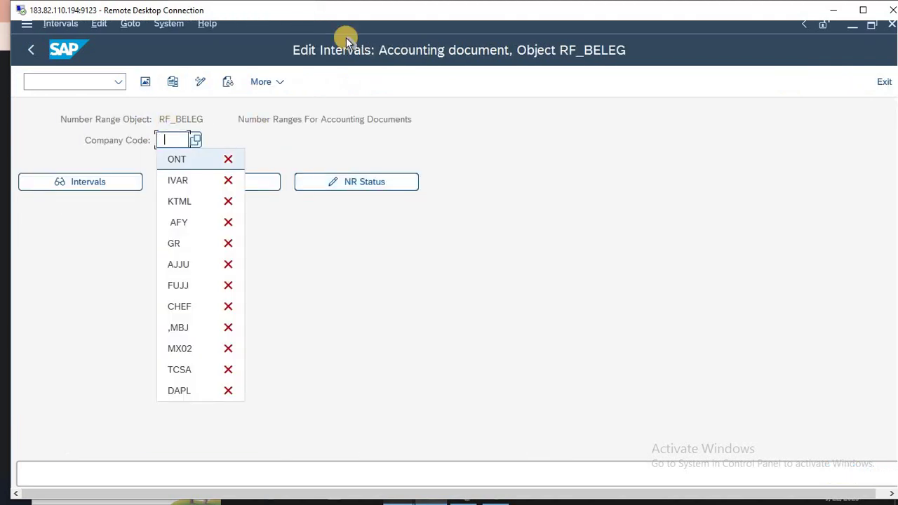
{"action": "key", "text": "Return"}
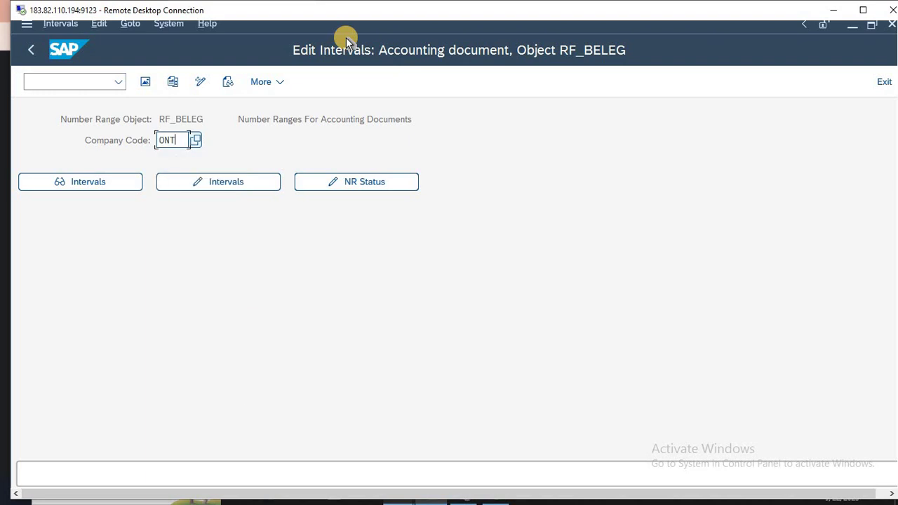
{"action": "left_click", "coordinate": [256, 184]}
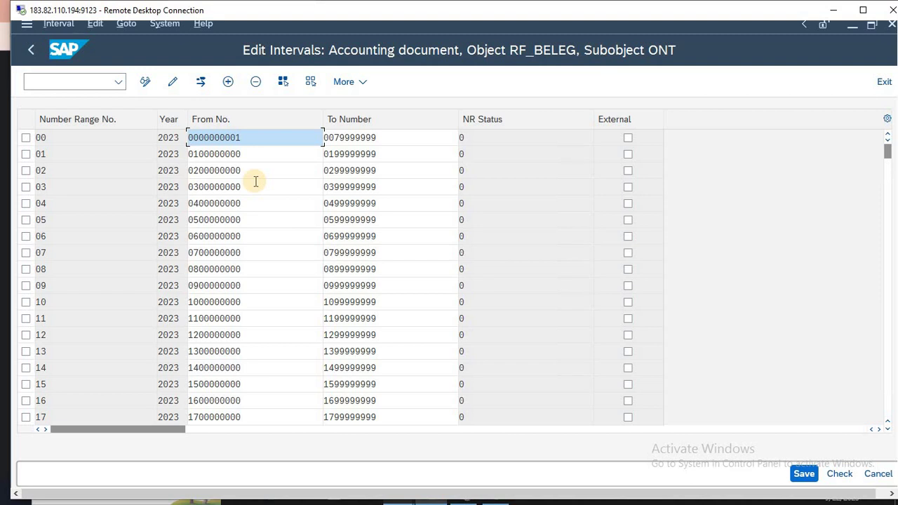
Switch to the Excel study material and examine the document number range topic through its checking and fiscal year copy notes
{"action": "key", "text": "alt+Tab"}
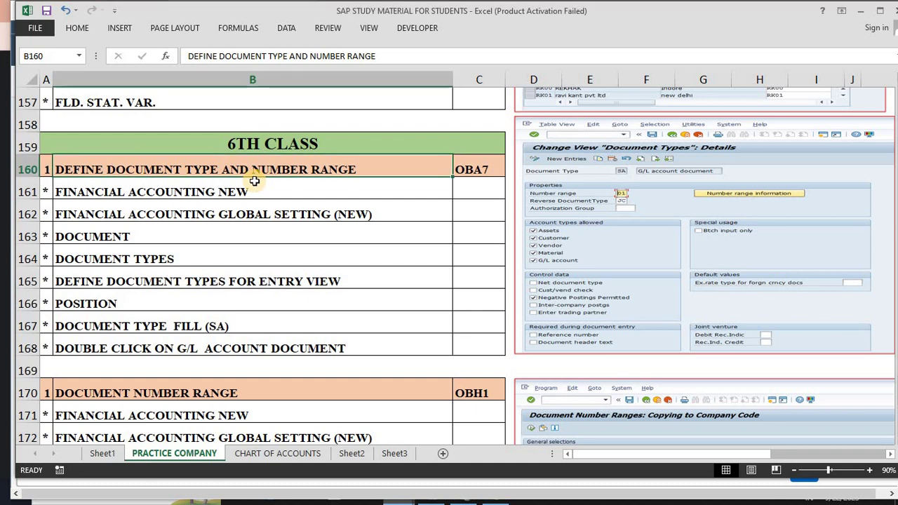
{"action": "left_click", "coordinate": [254, 181]}
{"action": "key", "text": "Down"}
{"action": "key", "text": "Down"}
{"action": "key", "text": "Down"}
{"action": "key", "text": "Down"}
{"action": "key", "text": "Down"}
{"action": "key", "text": "Down"}
{"action": "key", "text": "Down"}
{"action": "key", "text": "Down"}
{"action": "key", "text": "Down"}
{"action": "key", "text": "Down"}
{"action": "key", "text": "Down"}
{"action": "key", "text": "Down"}
{"action": "key", "text": "Down"}
{"action": "key", "text": "Down"}
{"action": "key", "text": "Down"}
{"action": "key", "text": "Down"}
{"action": "key", "text": "Down"}
{"action": "key", "text": "Down"}
{"action": "key", "text": "Down"}
{"action": "key", "text": "Down"}
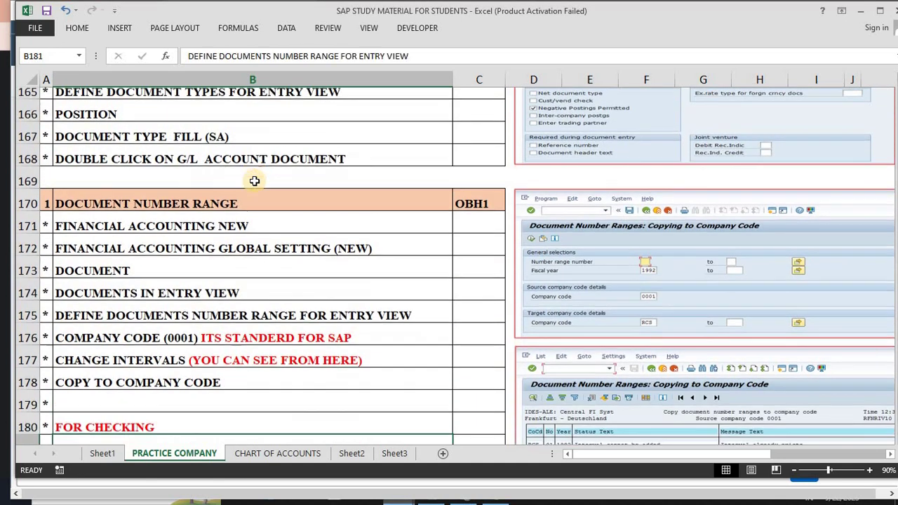
{"action": "key", "text": "Down"}
{"action": "key", "text": "Down"}
{"action": "key", "text": "Down"}
{"action": "key", "text": "Down"}
{"action": "key", "text": "Down"}
{"action": "key", "text": "Down"}
{"action": "key", "text": "Down"}
{"action": "key", "text": "Down"}
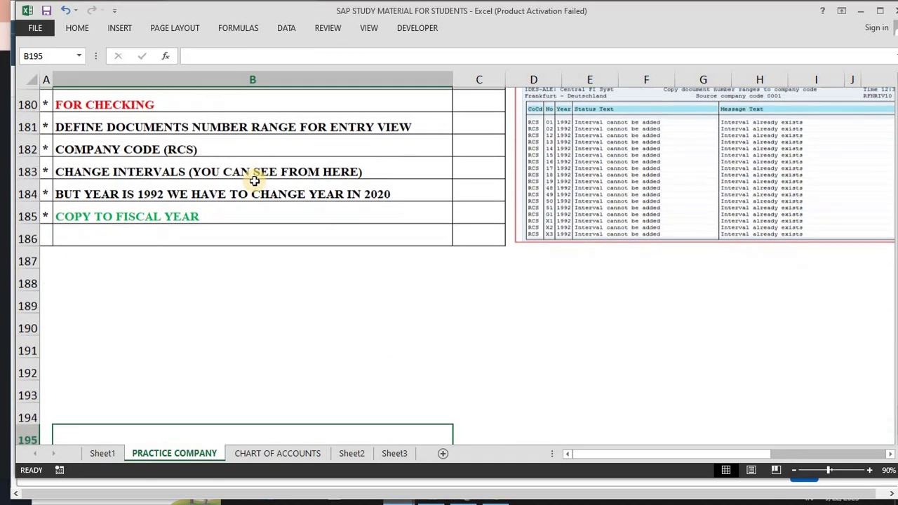
{"action": "key", "text": "Down"}
{"action": "key", "text": "Down"}
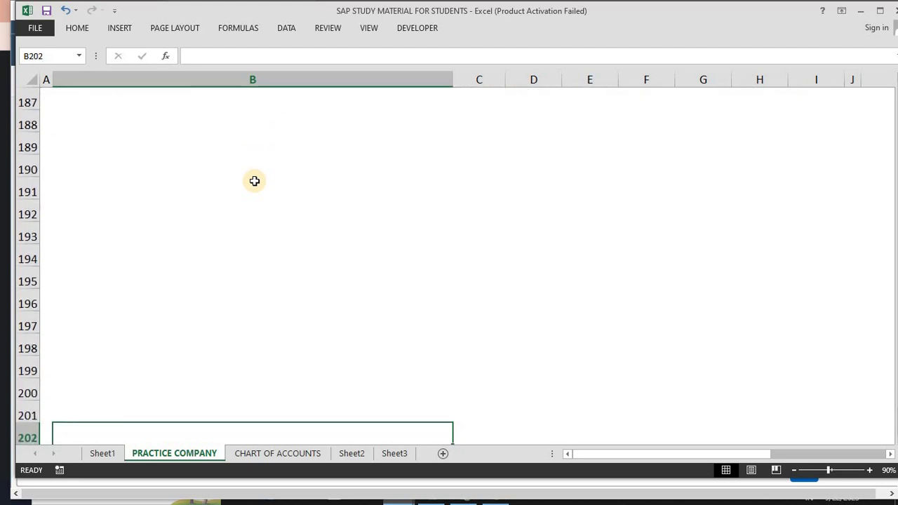
Look back through the study material to the 5th class topic on defining the field status variant
{"action": "key", "text": "Up"}
{"action": "key", "text": "Up"}
{"action": "key", "text": "Up"}
{"action": "key", "text": "Up"}
{"action": "key", "text": "Up"}
{"action": "key", "text": "Up"}
{"action": "key", "text": "Up"}
{"action": "key", "text": "Up"}
{"action": "key", "text": "Up"}
{"action": "key", "text": "Up"}
{"action": "key", "text": "Up"}
{"action": "key", "text": "Up"}
{"action": "key", "text": "Up"}
{"action": "key", "text": "Up"}
{"action": "key", "text": "Up"}
{"action": "key", "text": "Up"}
{"action": "key", "text": "Up"}
{"action": "key", "text": "Up"}
{"action": "key", "text": "Up"}
{"action": "key", "text": "Up"}
{"action": "key", "text": "Up"}
{"action": "key", "text": "Up"}
{"action": "key", "text": "Up"}
{"action": "key", "text": "Up"}
{"action": "key", "text": "Up"}
{"action": "key", "text": "Up"}
{"action": "key", "text": "Up"}
{"action": "key", "text": "Up"}
{"action": "key", "text": "Up"}
{"action": "key", "text": "Up"}
{"action": "key", "text": "Up"}
{"action": "key", "text": "Up"}
{"action": "key", "text": "Up"}
{"action": "key", "text": "Up"}
{"action": "key", "text": "Up"}
{"action": "key", "text": "Up"}
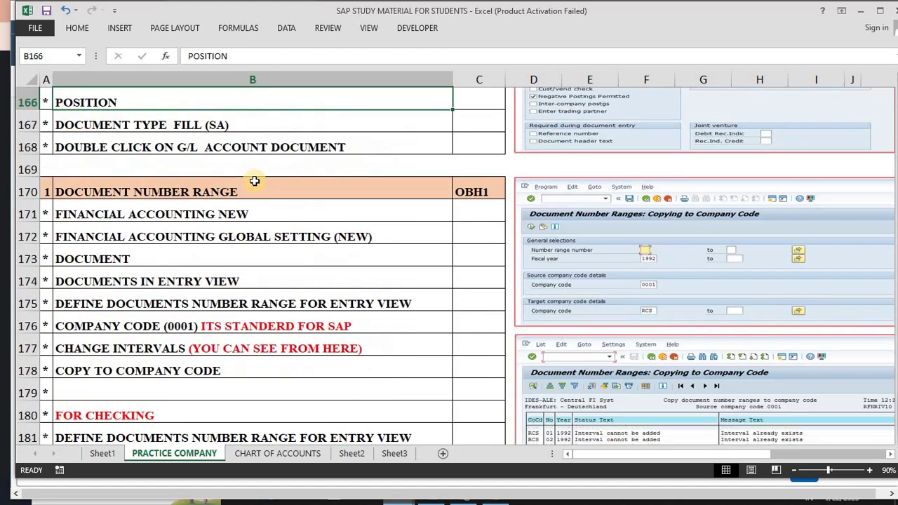
{"action": "key", "text": "Up"}
{"action": "key", "text": "Up"}
{"action": "key", "text": "Up"}
{"action": "key", "text": "Up"}
{"action": "key", "text": "Up"}
{"action": "key", "text": "Up"}
{"action": "key", "text": "Up"}
{"action": "key", "text": "Up"}
{"action": "key", "text": "Up"}
{"action": "key", "text": "Up"}
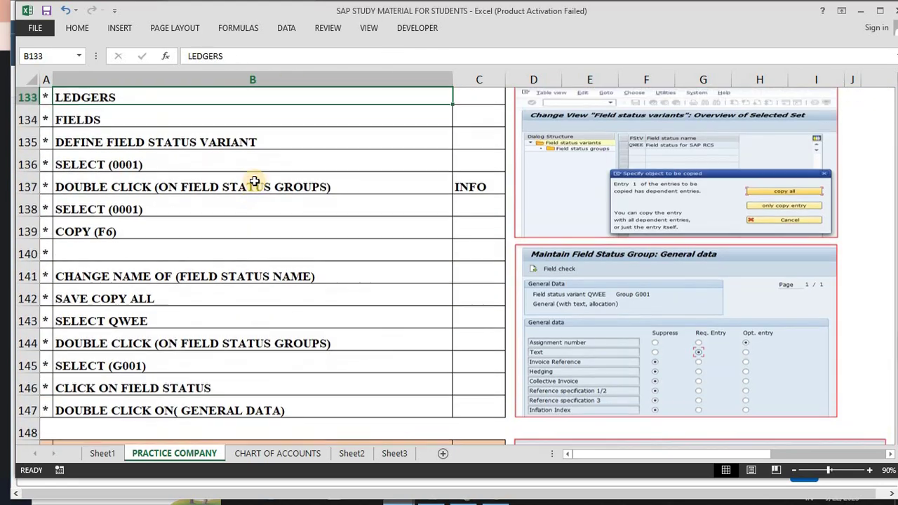
Review the study material from the field status variant topic through the end of the 6th class notes
{"action": "key", "text": "Down"}
{"action": "key", "text": "Down"}
{"action": "key", "text": "Down"}
{"action": "key", "text": "Down"}
{"action": "key", "text": "Down"}
{"action": "key", "text": "Down"}
{"action": "key", "text": "Down"}
{"action": "key", "text": "Down"}
{"action": "key", "text": "Down"}
{"action": "key", "text": "Down"}
{"action": "key", "text": "Down"}
{"action": "key", "text": "Down"}
{"action": "key", "text": "Down"}
{"action": "key", "text": "Down"}
{"action": "key", "text": "Down"}
{"action": "key", "text": "Down"}
{"action": "key", "text": "Down"}
{"action": "key", "text": "Down"}
{"action": "key", "text": "Down"}
{"action": "key", "text": "Down"}
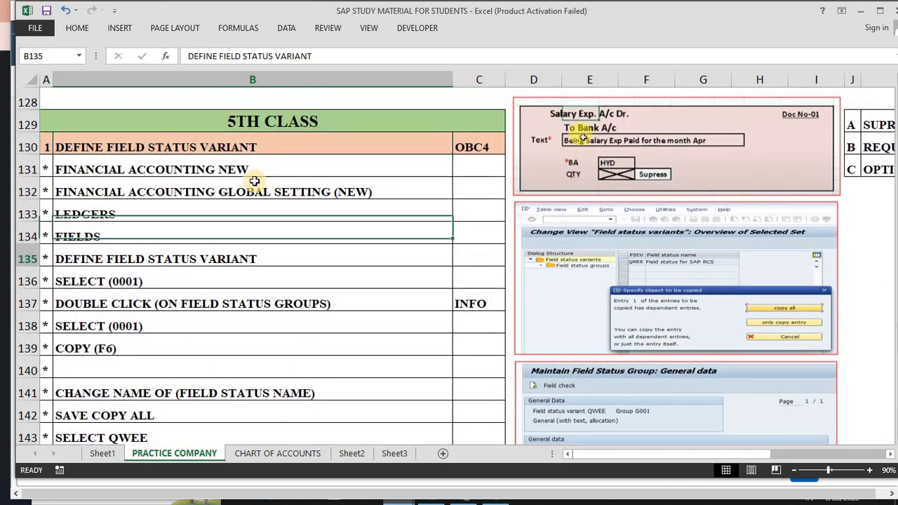
{"action": "key", "text": "Down"}
{"action": "key", "text": "Down"}
{"action": "key", "text": "Down"}
{"action": "key", "text": "Down"}
{"action": "key", "text": "Down"}
{"action": "key", "text": "Down"}
{"action": "key", "text": "Down"}
{"action": "key", "text": "Down"}
{"action": "key", "text": "Down"}
{"action": "key", "text": "Down"}
{"action": "key", "text": "Down"}
{"action": "key", "text": "Down"}
{"action": "key", "text": "Down"}
{"action": "key", "text": "Down"}
{"action": "key", "text": "Down"}
{"action": "key", "text": "Down"}
{"action": "key", "text": "Down"}
{"action": "key", "text": "Down"}
{"action": "key", "text": "Down"}
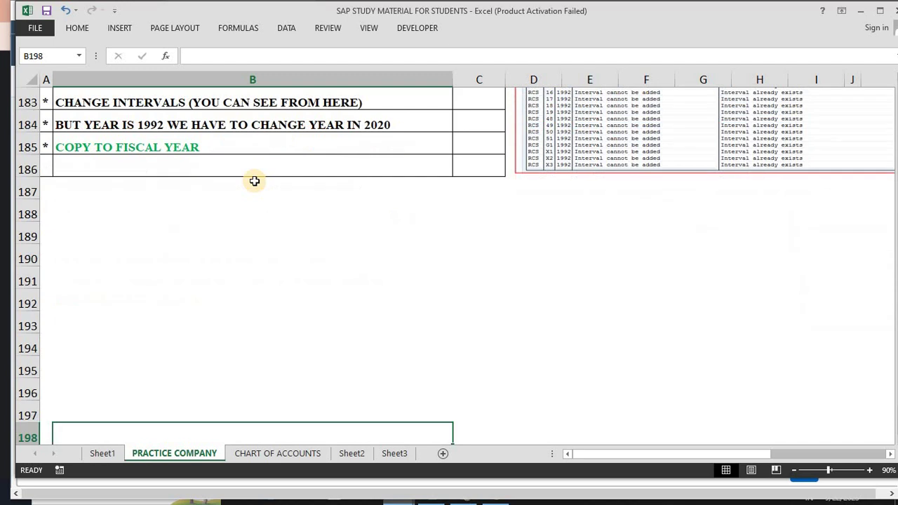
{"action": "key", "text": "Down"}
{"action": "key", "text": "Down"}
{"action": "key", "text": "Down"}
{"action": "key", "text": "Down"}
{"action": "key", "text": "Down"}
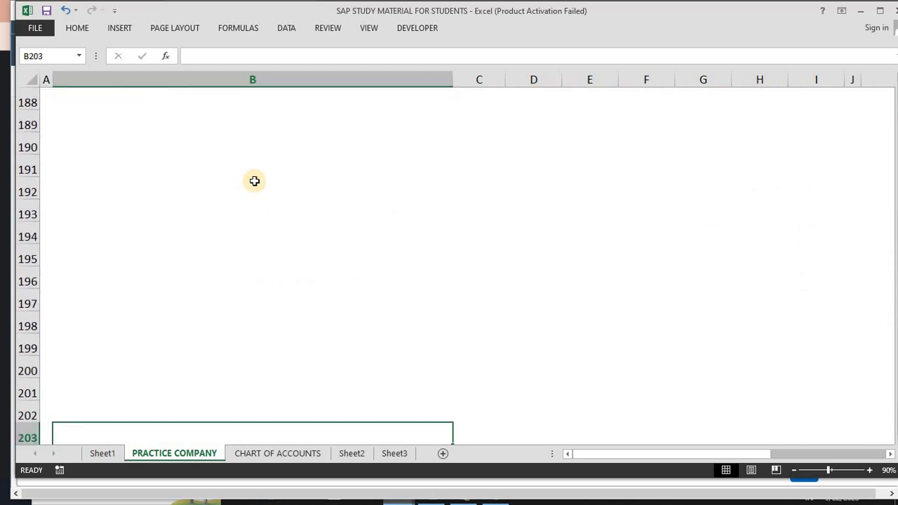
Return to the document number range topic with transaction OBH1 and examine its procedure in the study material
{"action": "key", "text": "Up"}
{"action": "key", "text": "Up"}
{"action": "key", "text": "Up"}
{"action": "key", "text": "Up"}
{"action": "key", "text": "Up"}
{"action": "key", "text": "Up"}
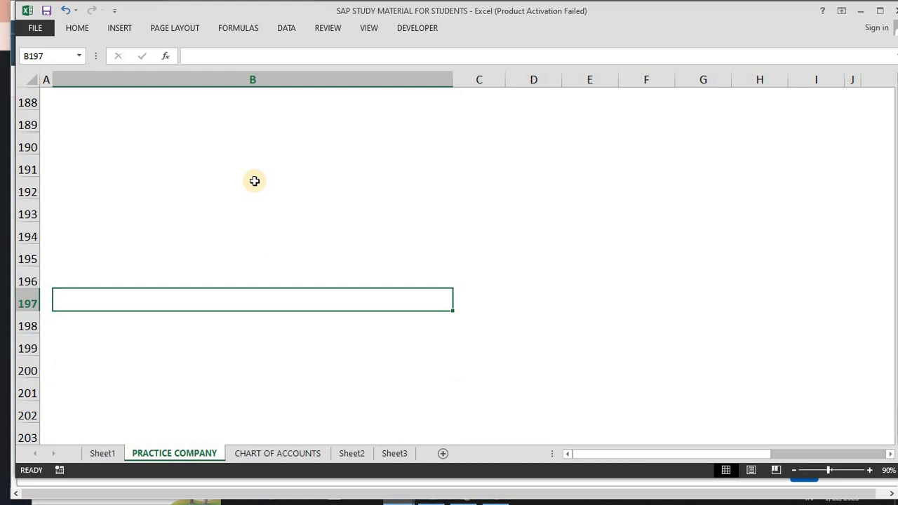
{"action": "key", "text": "Up"}
{"action": "key", "text": "Up"}
{"action": "key", "text": "Up"}
{"action": "key", "text": "Up"}
{"action": "key", "text": "Up"}
{"action": "key", "text": "Up"}
{"action": "key", "text": "Up"}
{"action": "key", "text": "Up"}
{"action": "key", "text": "Up"}
{"action": "key", "text": "Up"}
{"action": "key", "text": "Up"}
{"action": "key", "text": "Up"}
{"action": "key", "text": "Up"}
{"action": "key", "text": "Up"}
{"action": "key", "text": "Up"}
{"action": "key", "text": "Up"}
{"action": "key", "text": "Up"}
{"action": "key", "text": "Up"}
{"action": "key", "text": "Up"}
{"action": "key", "text": "Up"}
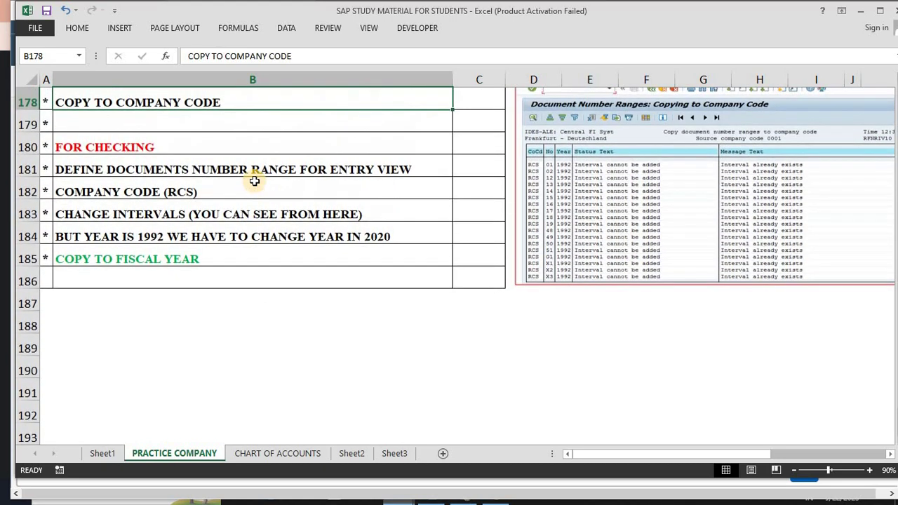
{"action": "key", "text": "Down"}
{"action": "key", "text": "Down"}
{"action": "key", "text": "Left"}
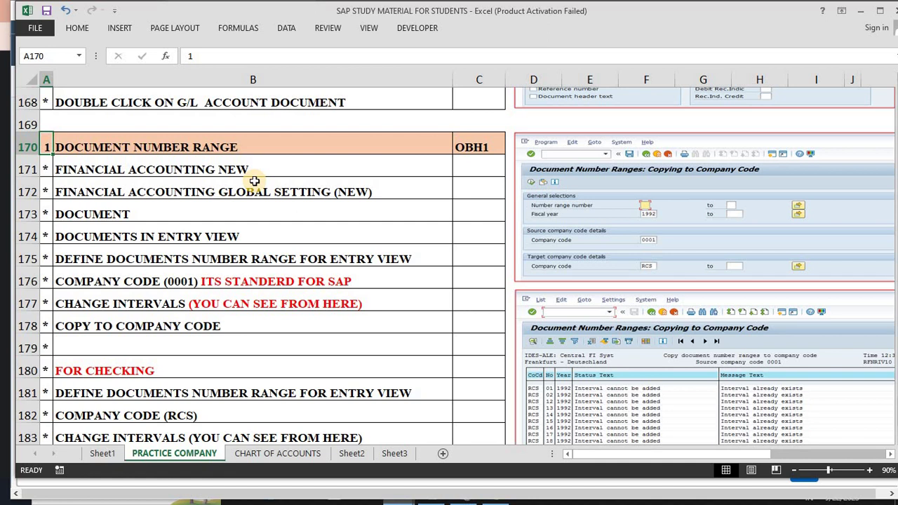
Switch back to SAP and leave the ONT interval editing for the SAP Easy Access screen
{"action": "key", "text": "alt+Tab"}
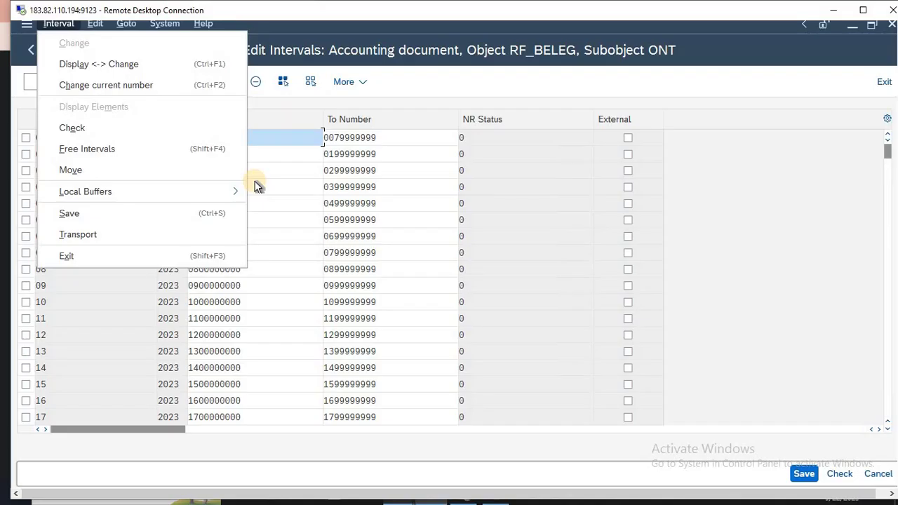
{"action": "key", "text": "Escape"}
{"action": "key", "text": "Escape"}
{"action": "key", "text": "Escape"}
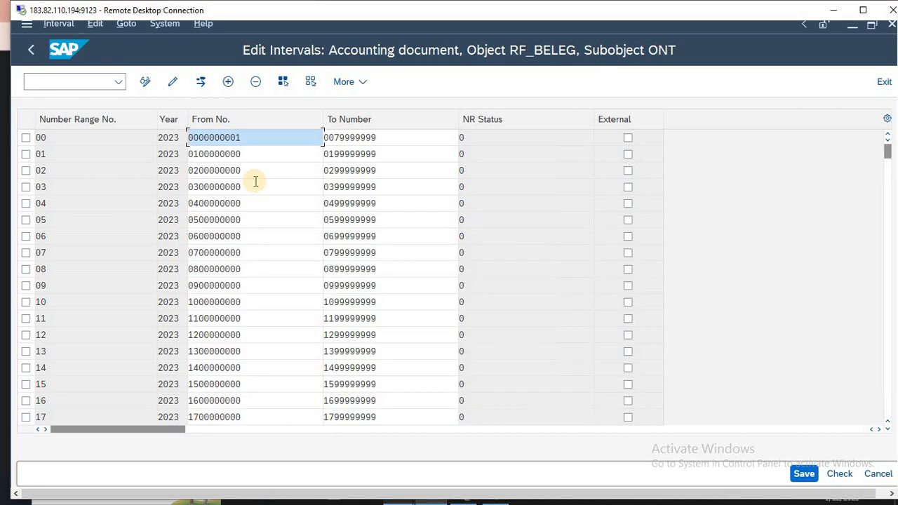
{"action": "left_click", "coordinate": [70, 81]}
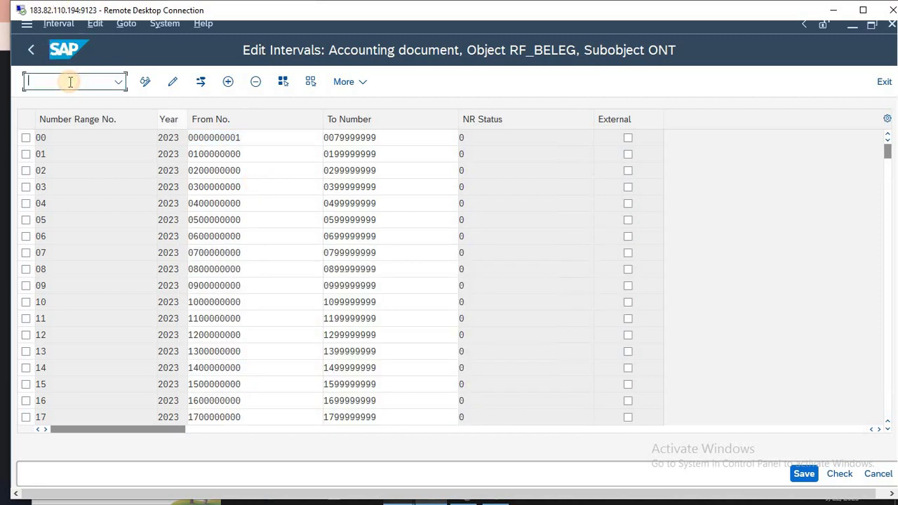
{"action": "type", "text": "/n"}
{"action": "key", "text": "Return"}
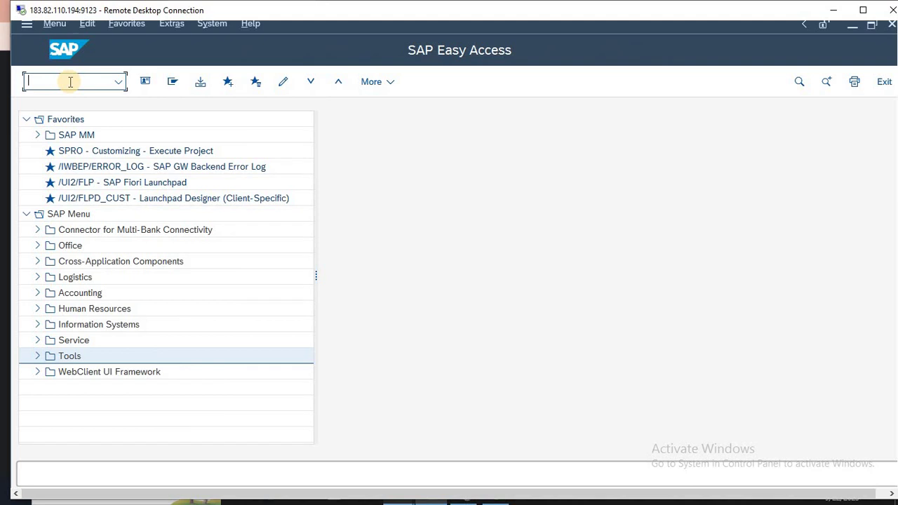
Switch to the study material and look up the transaction code for defining the document type and number range
{"action": "key", "text": "alt+Tab"}
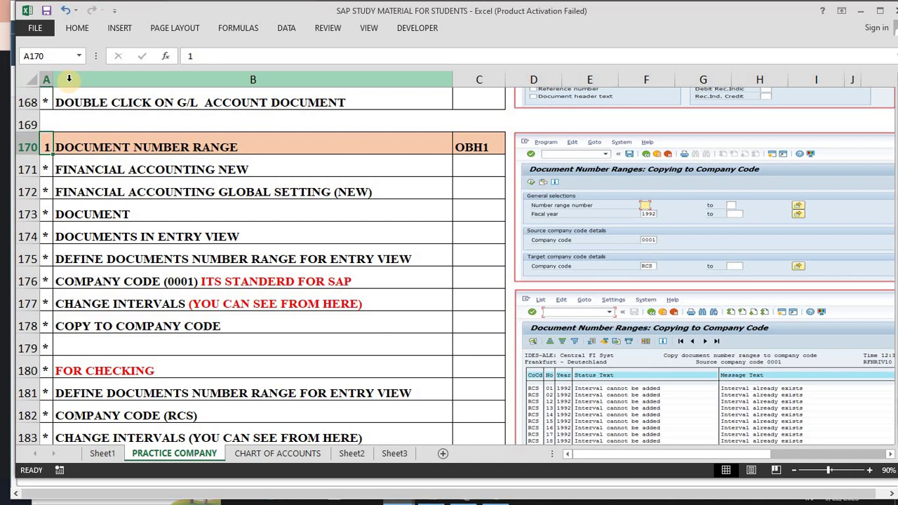
{"action": "key", "text": "Up"}
{"action": "key", "text": "Up"}
{"action": "key", "text": "Up"}
{"action": "key", "text": "Up"}
{"action": "key", "text": "Up"}
{"action": "key", "text": "Up"}
{"action": "key", "text": "Up"}
{"action": "key", "text": "Up"}
{"action": "key", "text": "Up"}
{"action": "key", "text": "Up"}
{"action": "key", "text": "Up"}
{"action": "key", "text": "Up"}
{"action": "key", "text": "Up"}
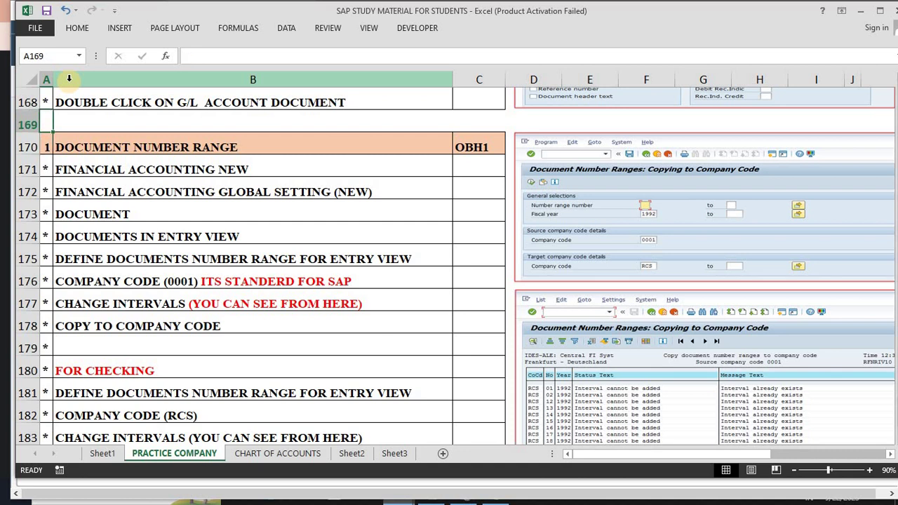
{"action": "key", "text": "Down"}
{"action": "key", "text": "Down"}
{"action": "key", "text": "Down"}
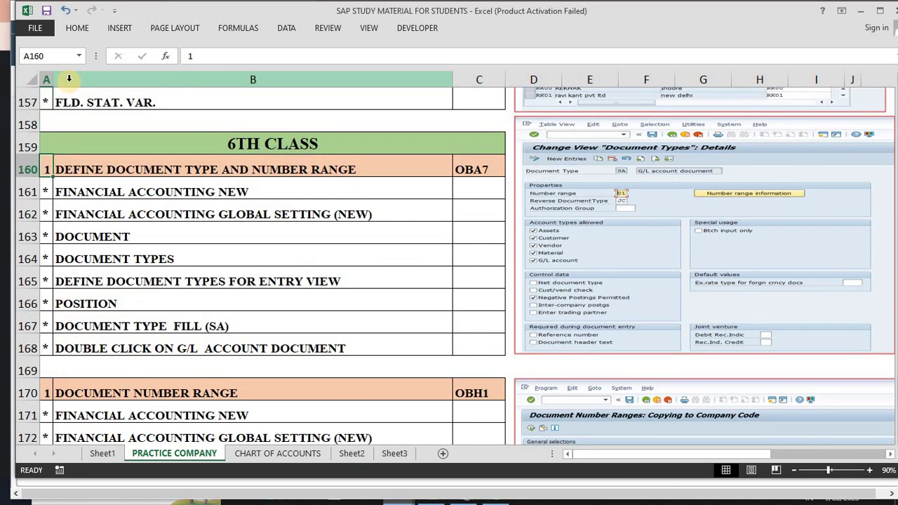
{"action": "key", "text": "Right"}
{"action": "key", "text": "Right"}
{"action": "key", "text": "Left"}
{"action": "key", "text": "Left"}
{"action": "key", "text": "Right"}
{"action": "key", "text": "Right"}
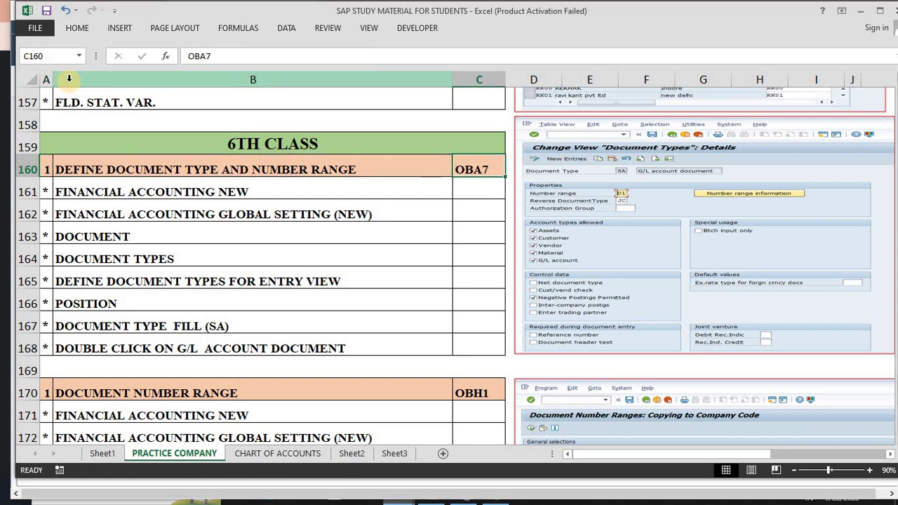
Switch back to SAP and open the details of document type SA in transaction OBA7
{"action": "key", "text": "alt+Tab"}
{"action": "left_click", "coordinate": [70, 83]}
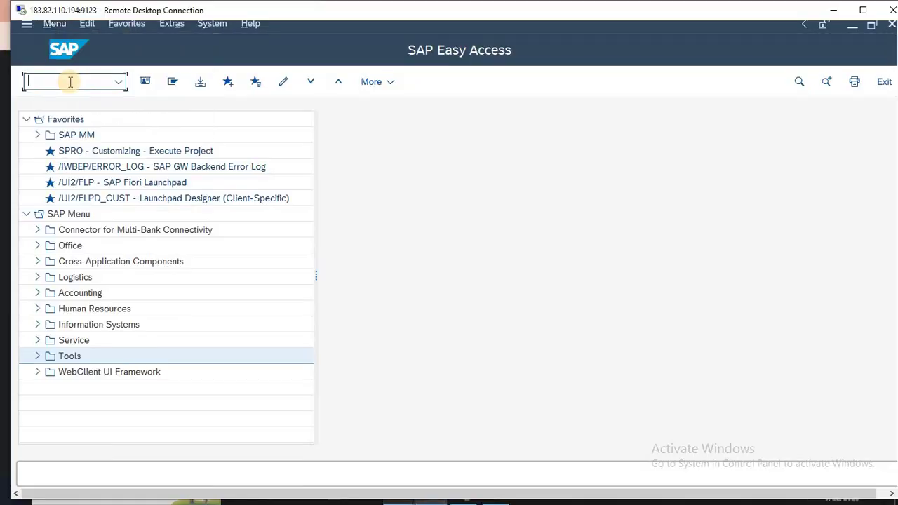
{"action": "type", "text": "OBA7"}
{"action": "key", "text": "Return"}
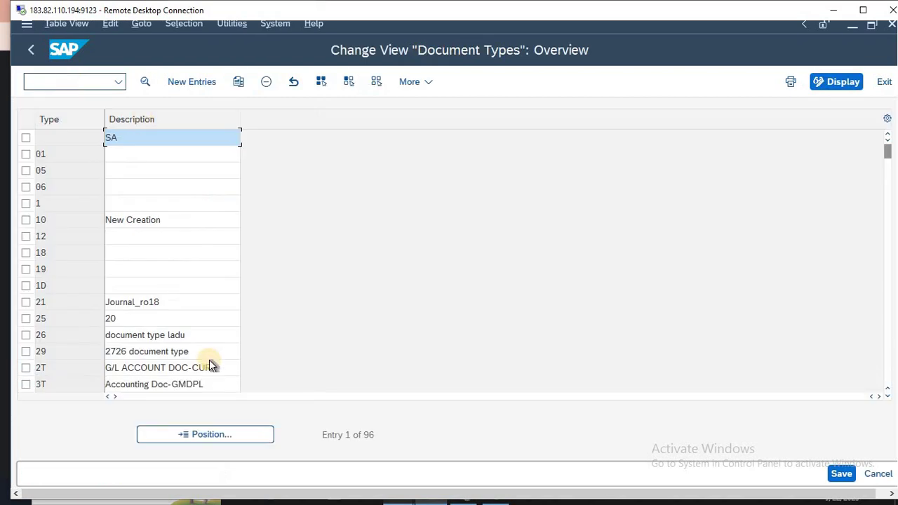
{"action": "left_click", "coordinate": [208, 434]}
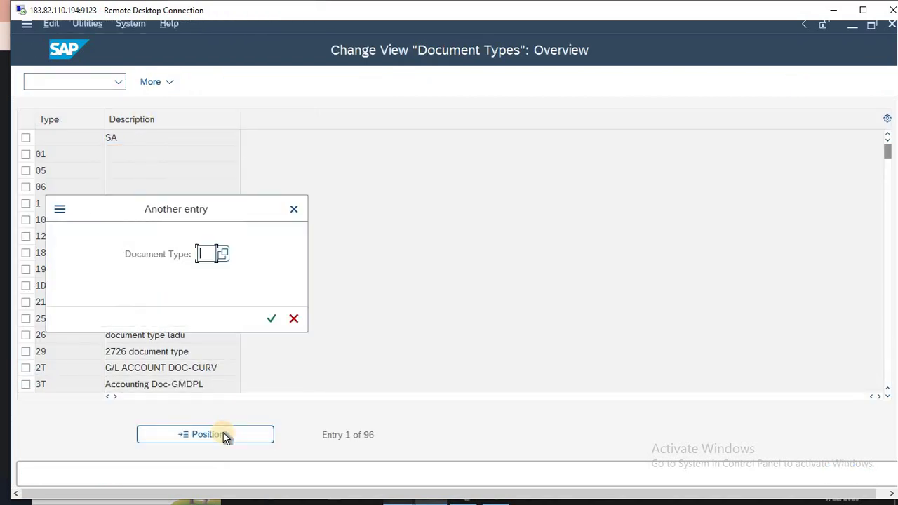
{"action": "type", "text": "SA"}
{"action": "key", "text": "Return"}
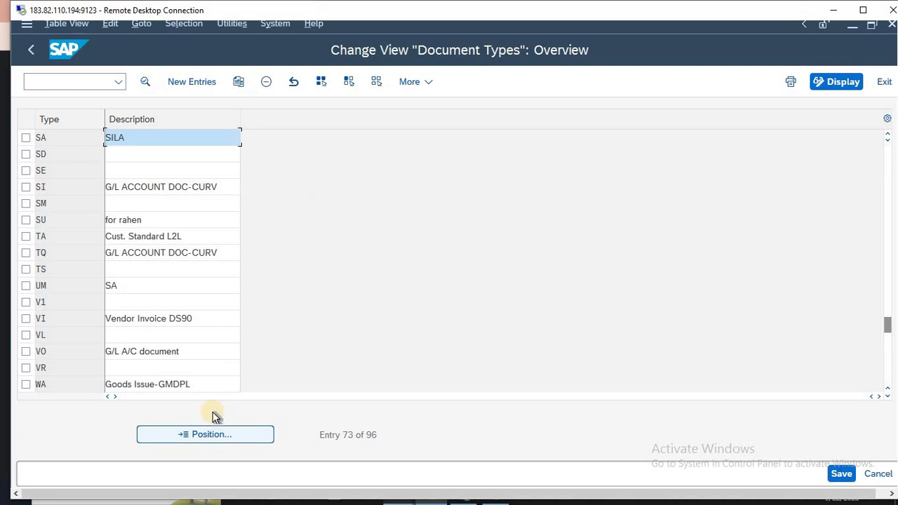
{"action": "double_click", "coordinate": [173, 137]}
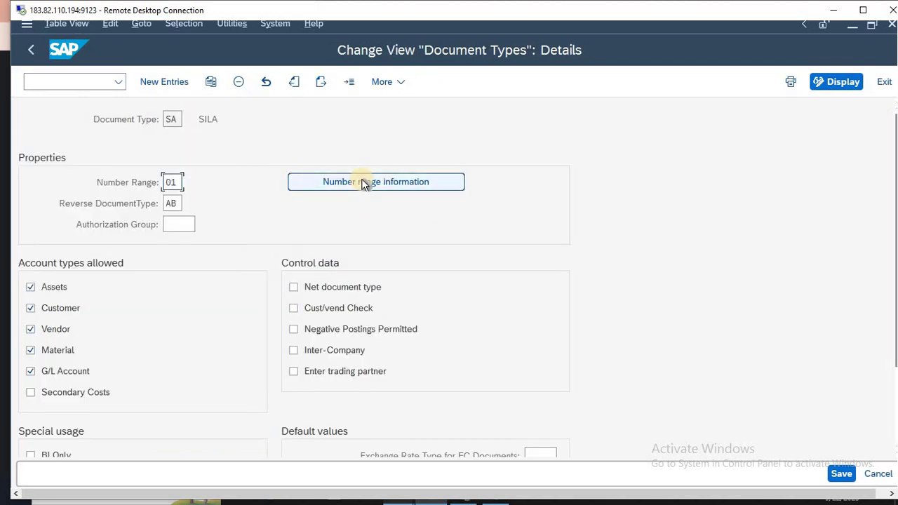
Review company code ONT's document number intervals through the document type's number range information, and exit the interval editing
{"action": "left_click", "coordinate": [363, 184]}
{"action": "left_click", "coordinate": [174, 141]}
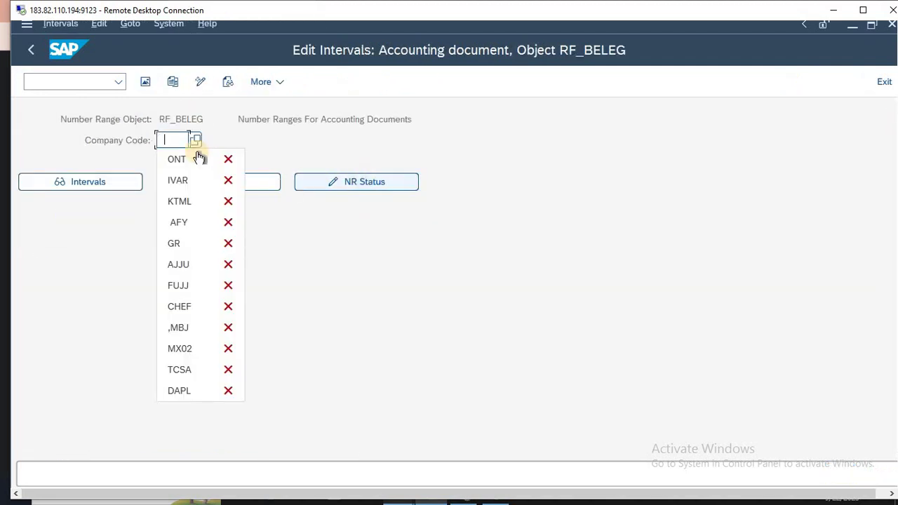
{"action": "left_click", "coordinate": [184, 156]}
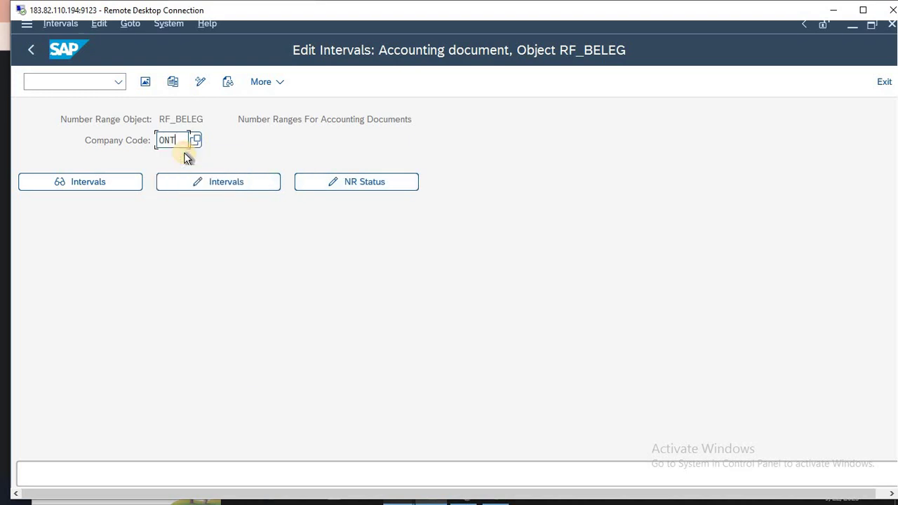
{"action": "left_click", "coordinate": [216, 180]}
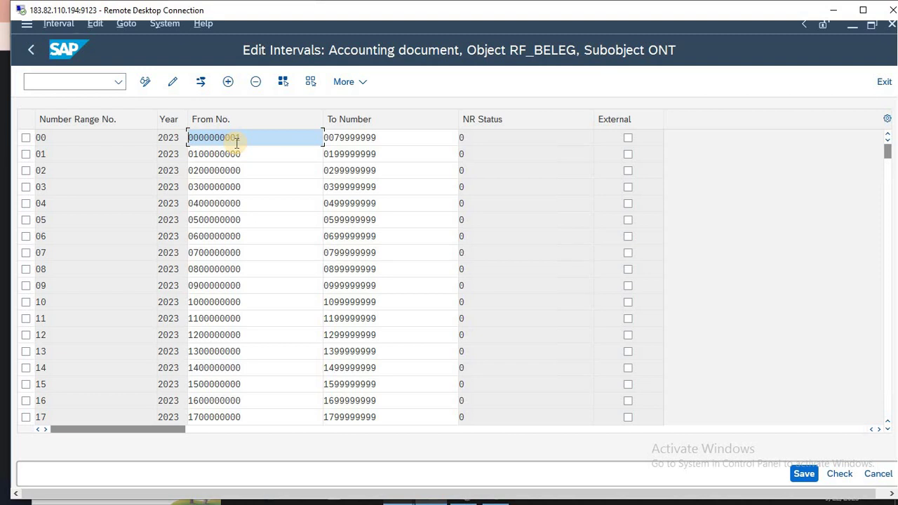
{"action": "key", "text": "F3"}
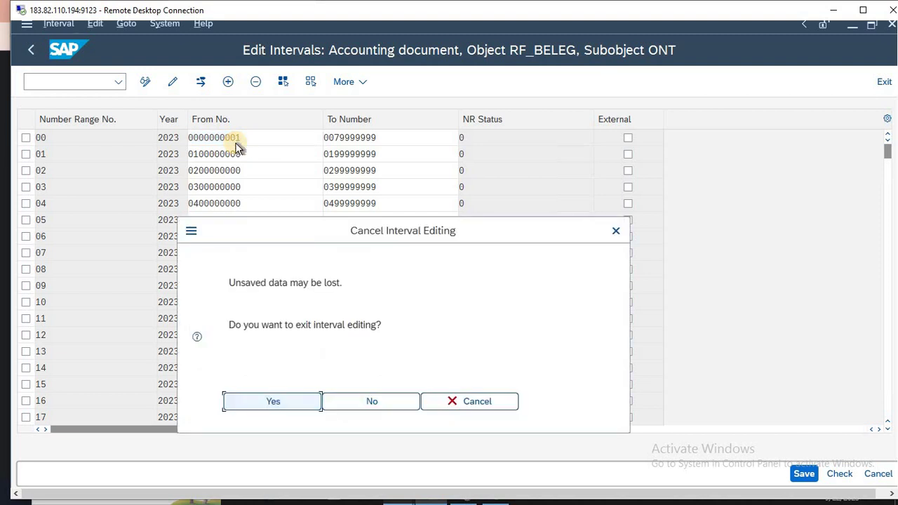
{"action": "left_click", "coordinate": [272, 402]}
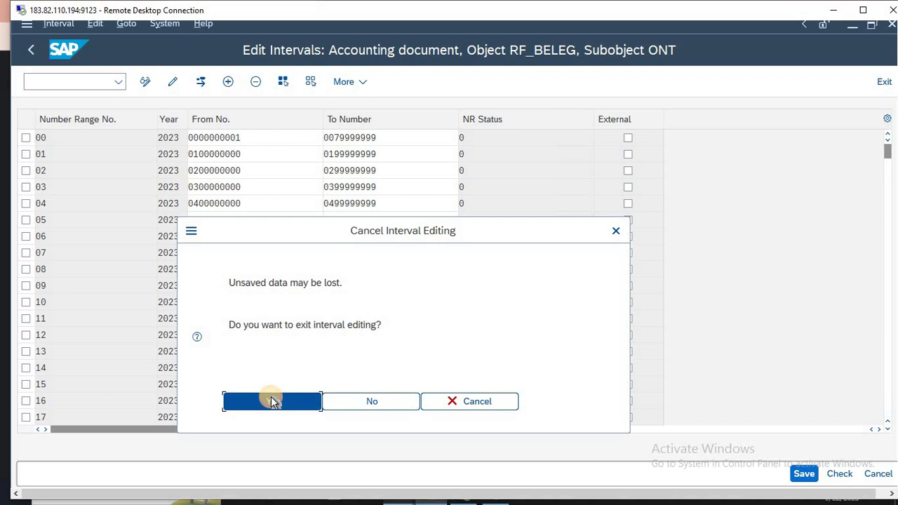
Replace the company code with FED and open its document number intervals for editing
{"action": "key", "text": "Delete"}
{"action": "key", "text": "Delete"}
{"action": "key", "text": "Delete"}
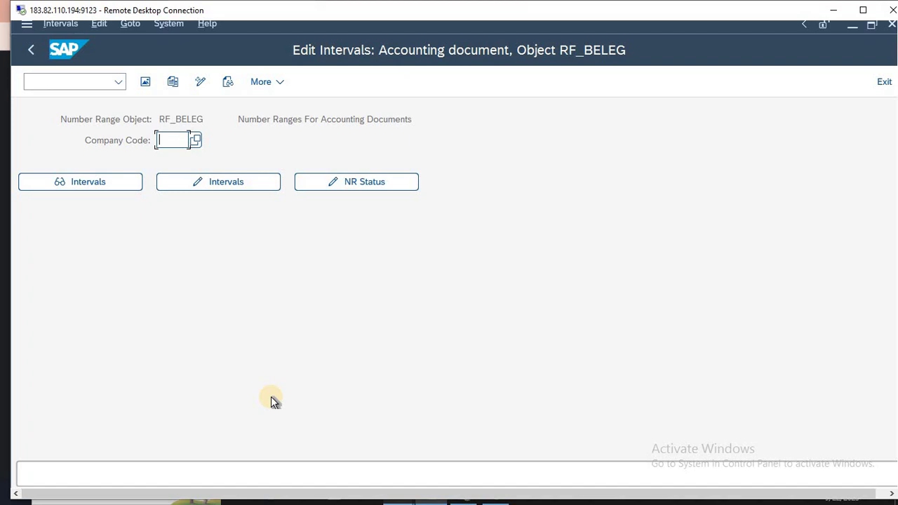
{"action": "type", "text": "FAD"}
{"action": "key", "text": "BackSpace"}
{"action": "key", "text": "BackSpace"}
{"action": "key", "text": "BackSpace"}
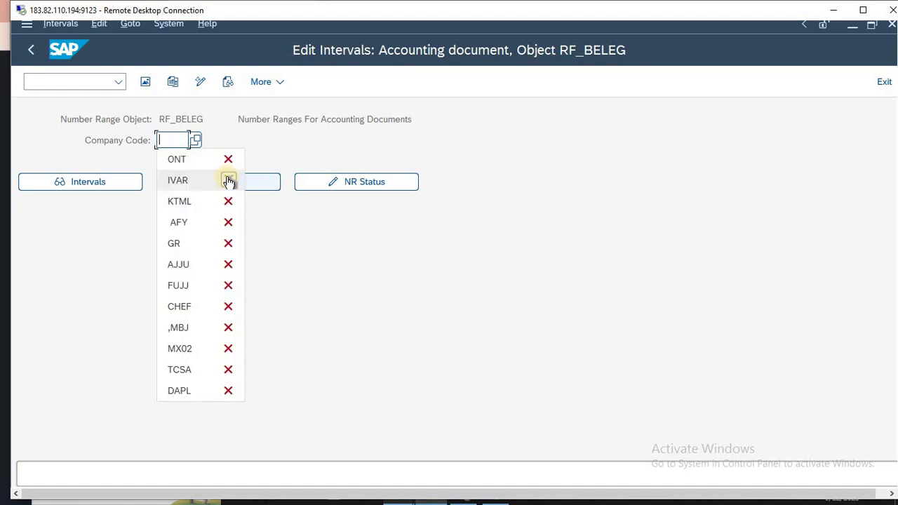
{"action": "type", "text": "FED"}
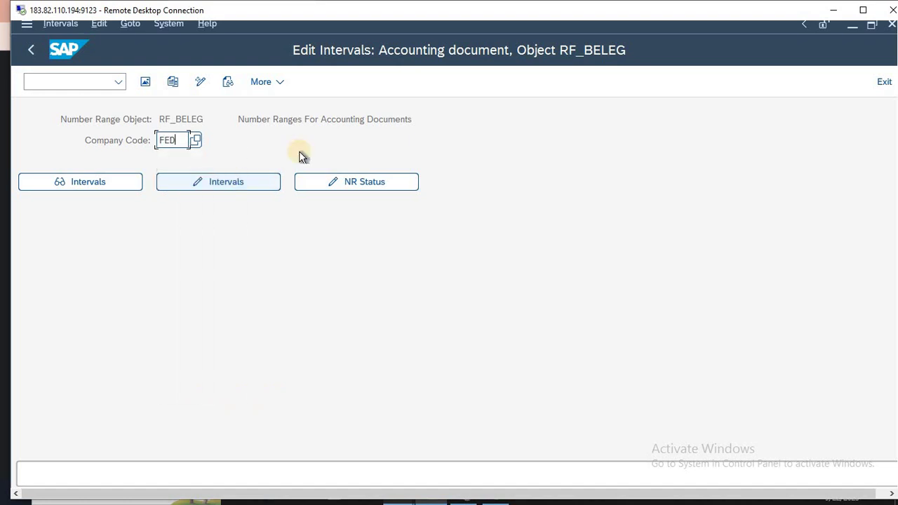
{"action": "left_click", "coordinate": [254, 175]}
{"action": "left_click", "coordinate": [242, 180]}
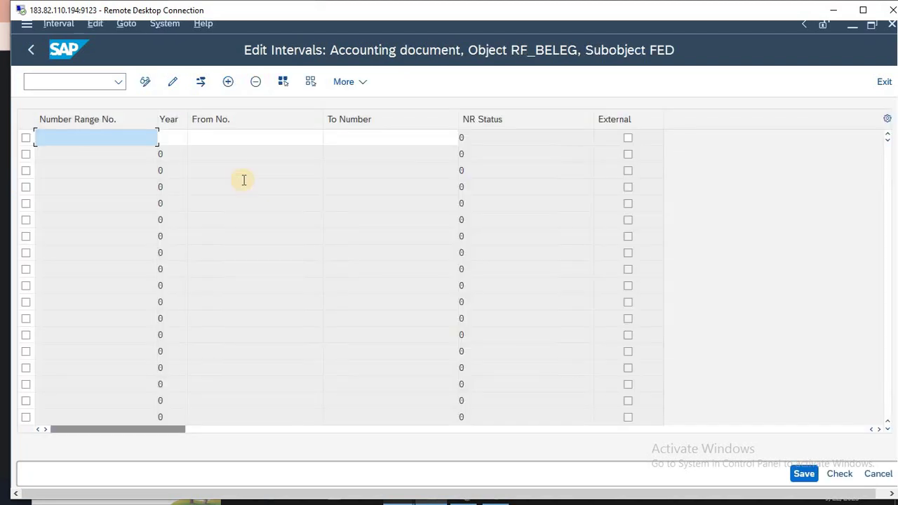
Exit company code FED's interval editing and return to the SAP Easy Access screen
{"action": "left_click", "coordinate": [243, 181]}
{"action": "key", "text": "F12"}
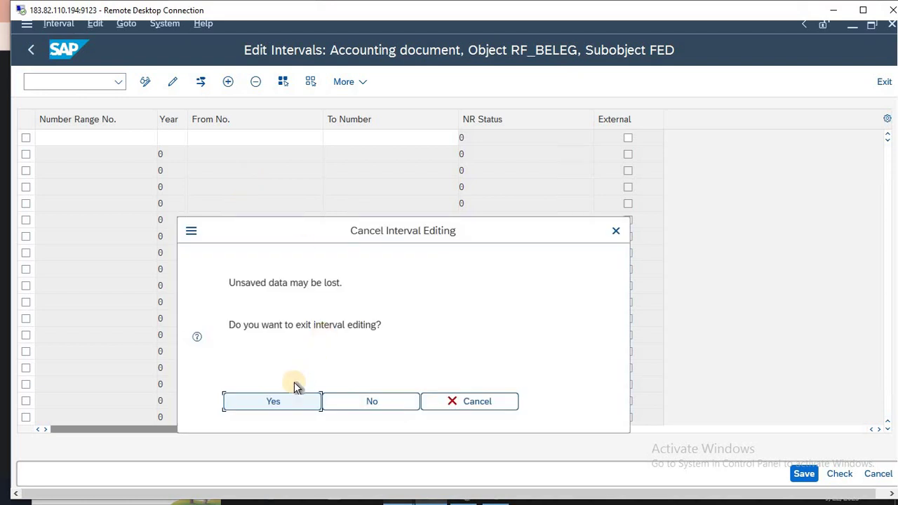
{"action": "left_click", "coordinate": [288, 399]}
{"action": "left_click", "coordinate": [273, 400]}
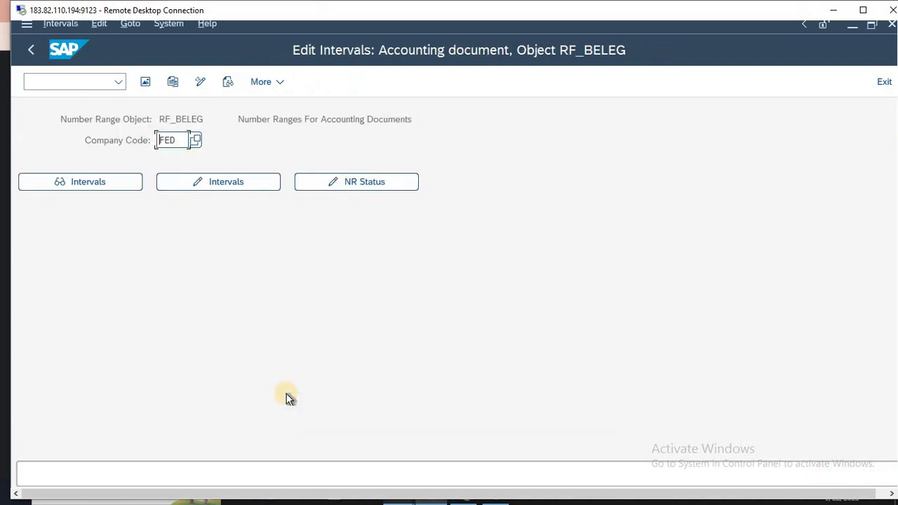
{"action": "key", "text": "F3"}
{"action": "key", "text": "F3"}
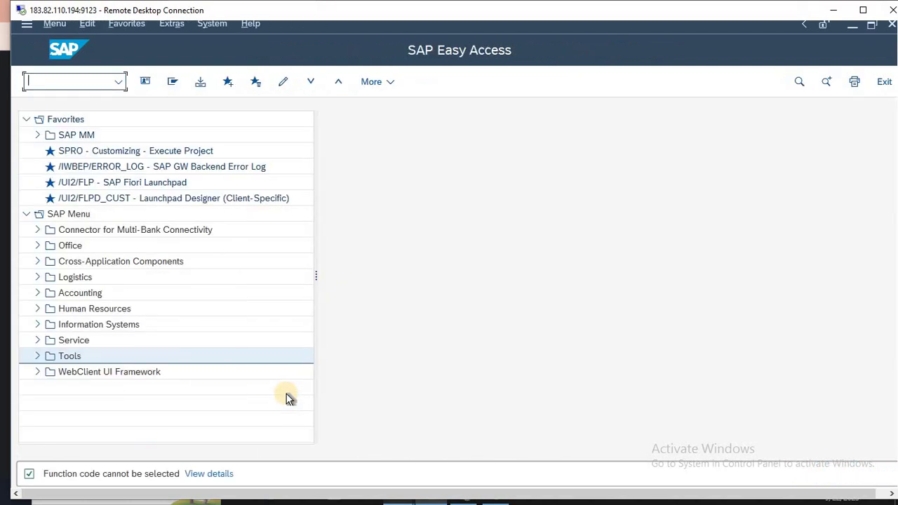
Switch to the study material and examine the document number range topic with transaction OBH1
{"action": "key", "text": "alt+Tab"}
{"action": "key", "text": "Down"}
{"action": "key", "text": "Down"}
{"action": "key", "text": "Down"}
{"action": "key", "text": "Down"}
{"action": "key", "text": "Down"}
{"action": "key", "text": "Down"}
{"action": "key", "text": "Down"}
{"action": "key", "text": "Down"}
{"action": "key", "text": "Down"}
{"action": "key", "text": "Down"}
{"action": "key", "text": "Down"}
{"action": "key", "text": "Down"}
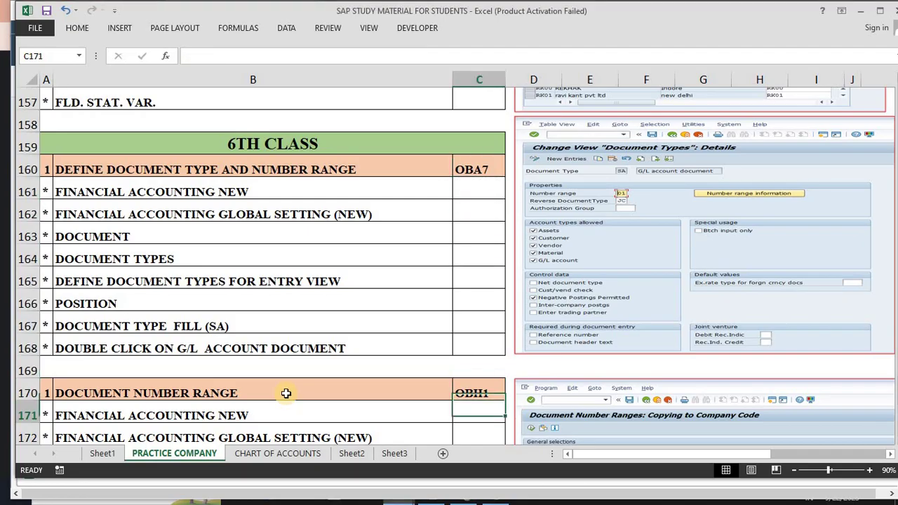
{"action": "key", "text": "Down"}
{"action": "key", "text": "Down"}
{"action": "key", "text": "Down"}
{"action": "key", "text": "Down"}
{"action": "key", "text": "Down"}
{"action": "key", "text": "Down"}
{"action": "key", "text": "Down"}
{"action": "key", "text": "Down"}
{"action": "key", "text": "Down"}
{"action": "key", "text": "Down"}
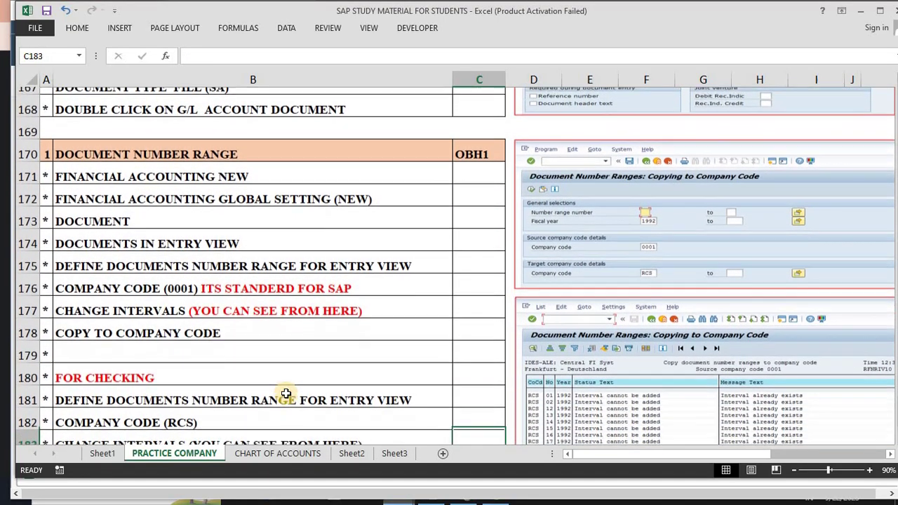
{"action": "key", "text": "Up"}
{"action": "key", "text": "Up"}
{"action": "key", "text": "Up"}
{"action": "key", "text": "Up"}
{"action": "key", "text": "Up"}
{"action": "key", "text": "Up"}
{"action": "key", "text": "Up"}
{"action": "key", "text": "Up"}
{"action": "key", "text": "Up"}
{"action": "key", "text": "Up"}
{"action": "key", "text": "Up"}
{"action": "key", "text": "Up"}
{"action": "key", "text": "Up"}
{"action": "key", "text": "Up"}
{"action": "key", "text": "Down"}
{"action": "key", "text": "Down"}
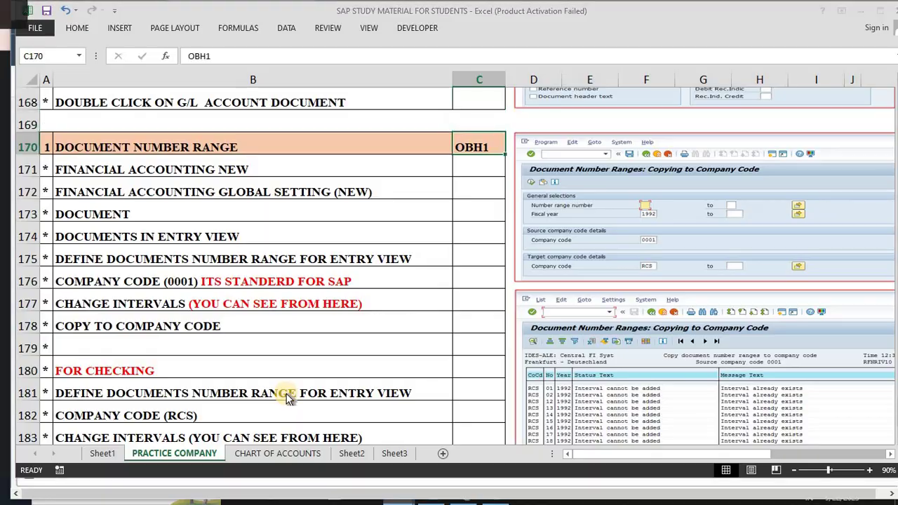
In SAP transaction OBH1, set up a document number range copy for fiscal year 2023 from company code 1310 to FED
{"action": "key", "text": "alt+Tab"}
{"action": "type", "text": "OBH1"}
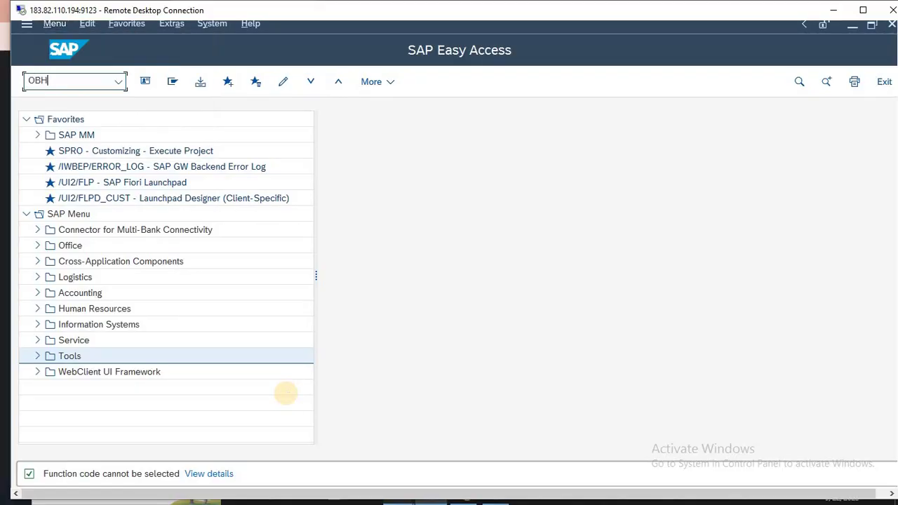
{"action": "key", "text": "Return"}
{"action": "key", "text": "Return"}
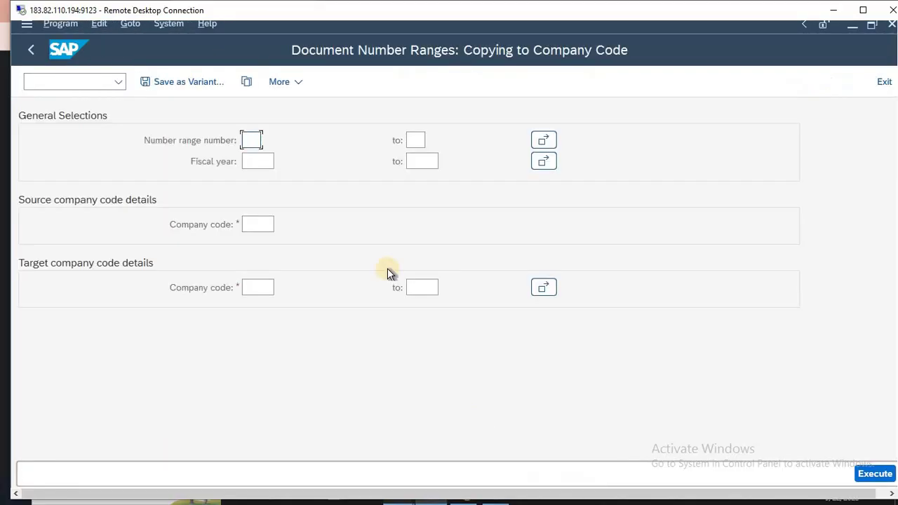
{"action": "left_click", "coordinate": [258, 162]}
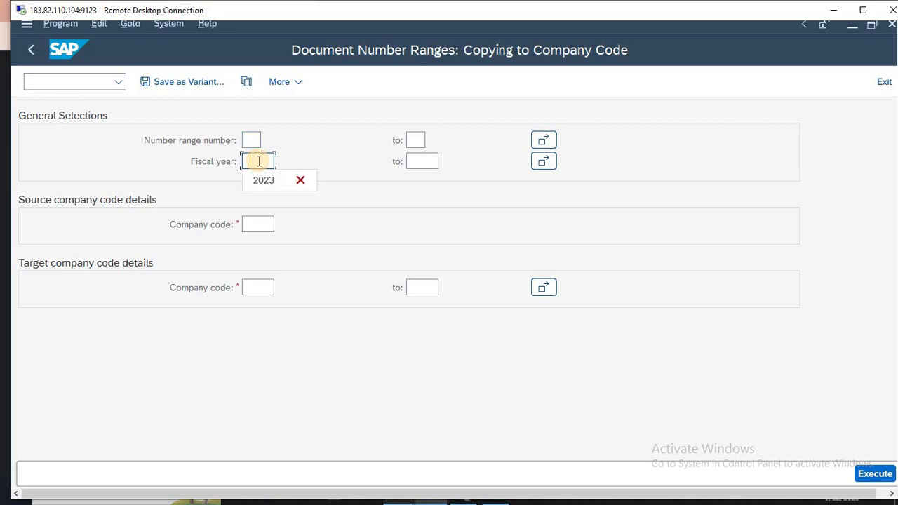
{"action": "type", "text": "2023"}
{"action": "key", "text": "Down"}
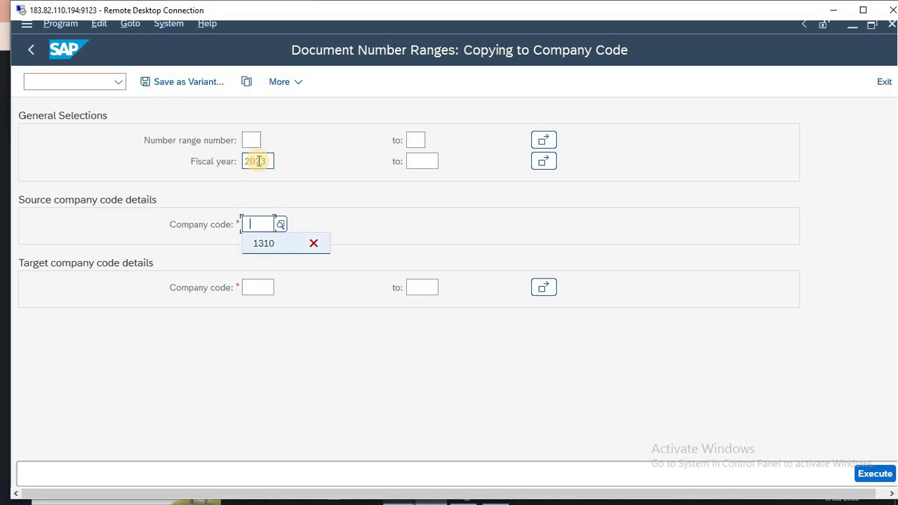
{"action": "type", "text": "1310"}
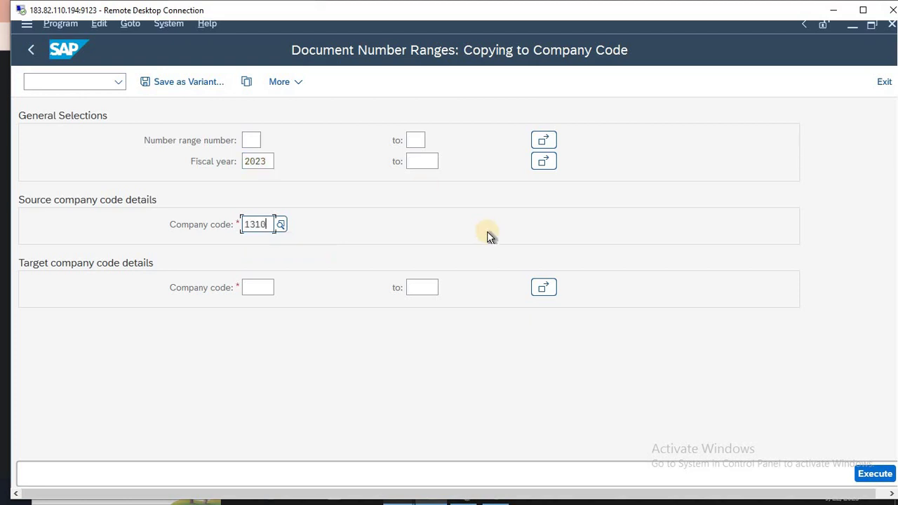
{"action": "key", "text": "Down"}
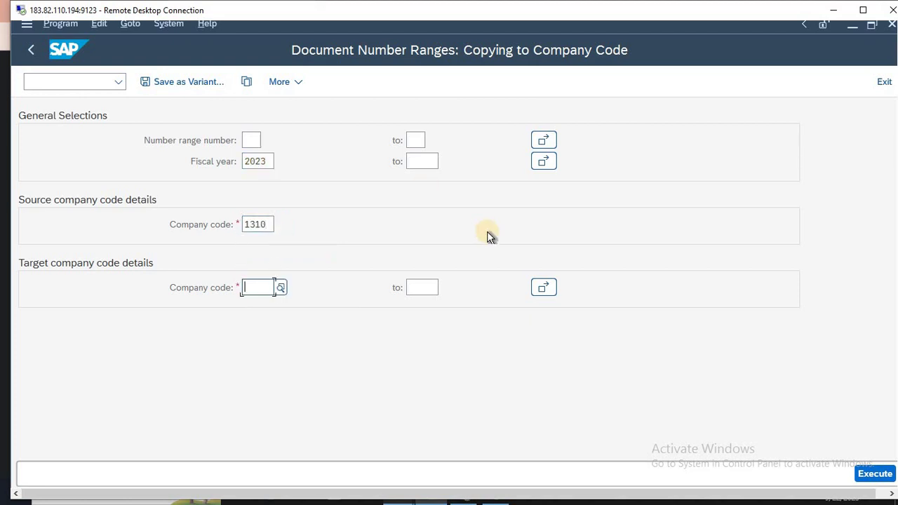
{"action": "type", "text": "FED"}
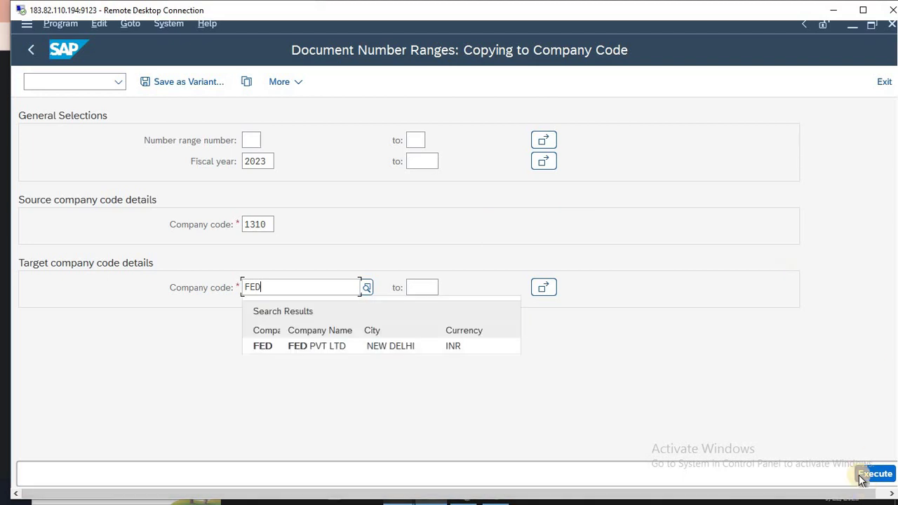
Execute and confirm the document number range copy to FED, returning to the SAP Easy Access screen
{"action": "left_click", "coordinate": [873, 475]}
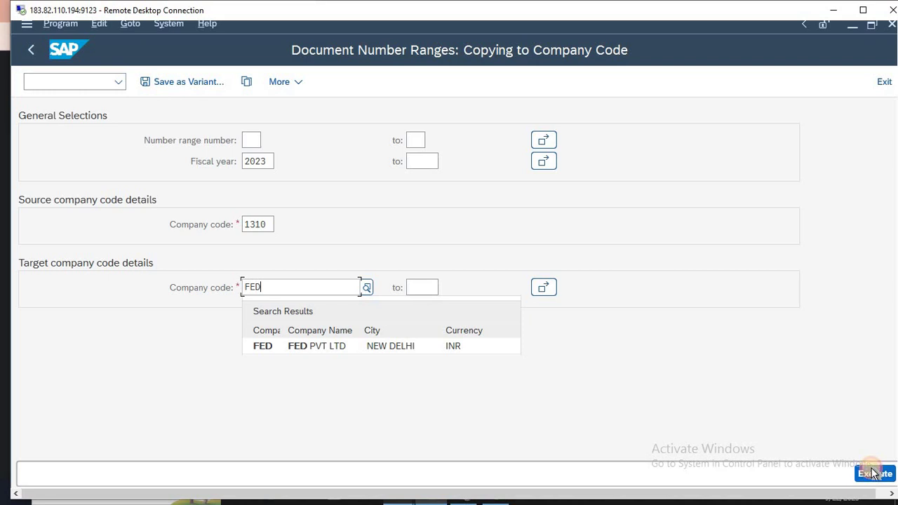
{"action": "left_click", "coordinate": [277, 335]}
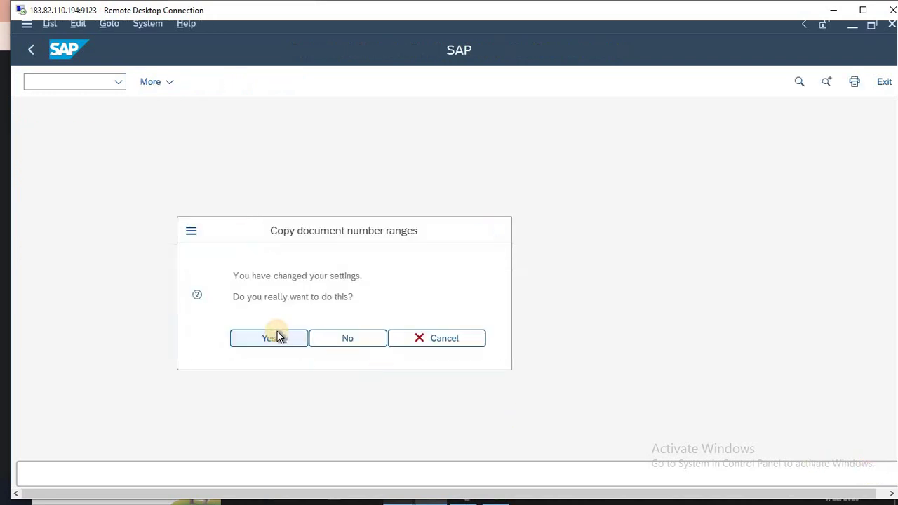
{"action": "key", "text": "F3"}
{"action": "key", "text": "F3"}
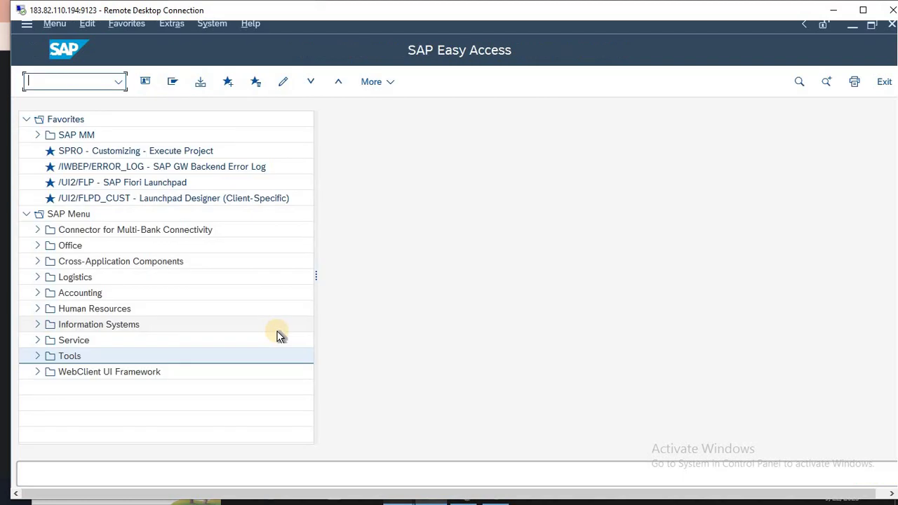
Switch to the study material and examine the topic on defining document type and number range with its transaction OBA7
{"action": "key", "text": "alt+Tab"}
{"action": "key", "text": "Up"}
{"action": "key", "text": "Up"}
{"action": "key", "text": "Up"}
{"action": "key", "text": "Up"}
{"action": "key", "text": "Up"}
{"action": "key", "text": "Up"}
{"action": "key", "text": "Up"}
{"action": "key", "text": "Up"}
{"action": "key", "text": "Up"}
{"action": "key", "text": "Up"}
{"action": "key", "text": "Up"}
{"action": "key", "text": "Up"}
{"action": "key", "text": "Up"}
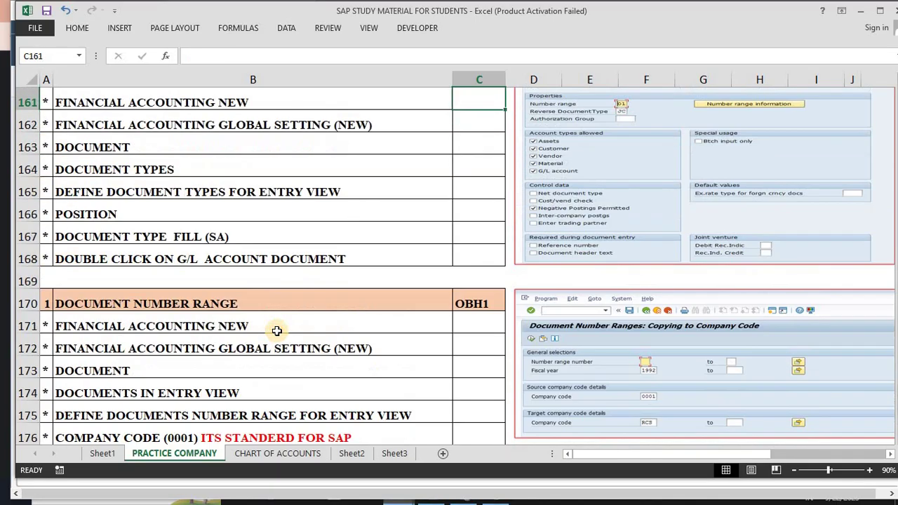
{"action": "key", "text": "Down"}
{"action": "key", "text": "Down"}
{"action": "key", "text": "Down"}
{"action": "key", "text": "Left"}
{"action": "key", "text": "Left"}
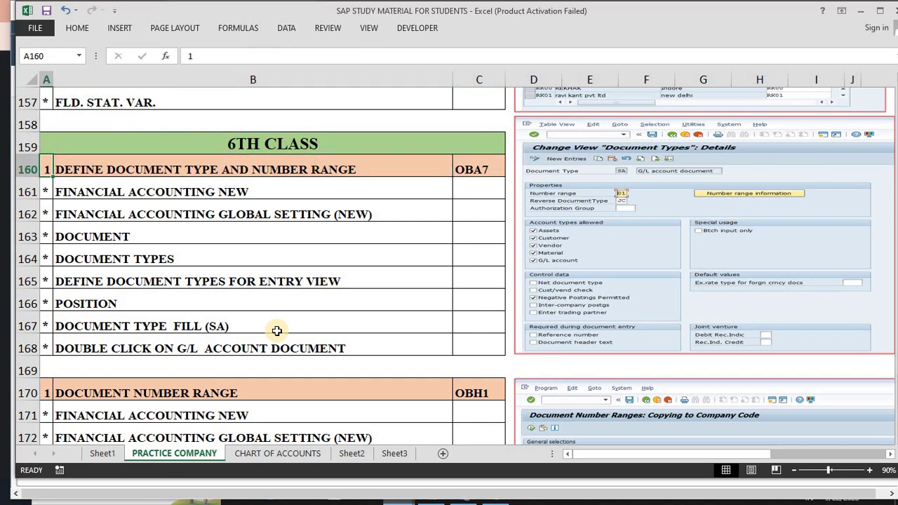
Switch to SAP, start transaction OBA7, locate document type SA and open its details
{"action": "key", "text": "alt+Tab"}
{"action": "key", "text": "Escape"}
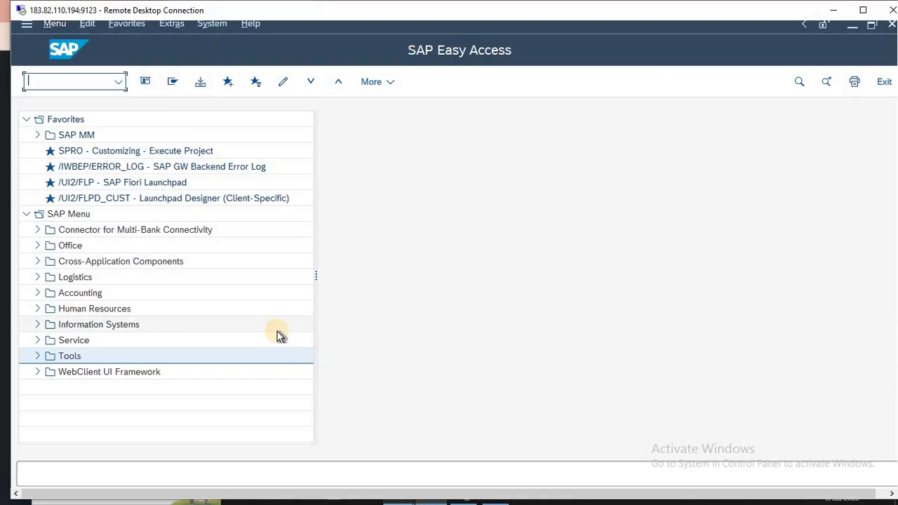
{"action": "type", "text": "OBA7"}
{"action": "key", "text": "Return"}
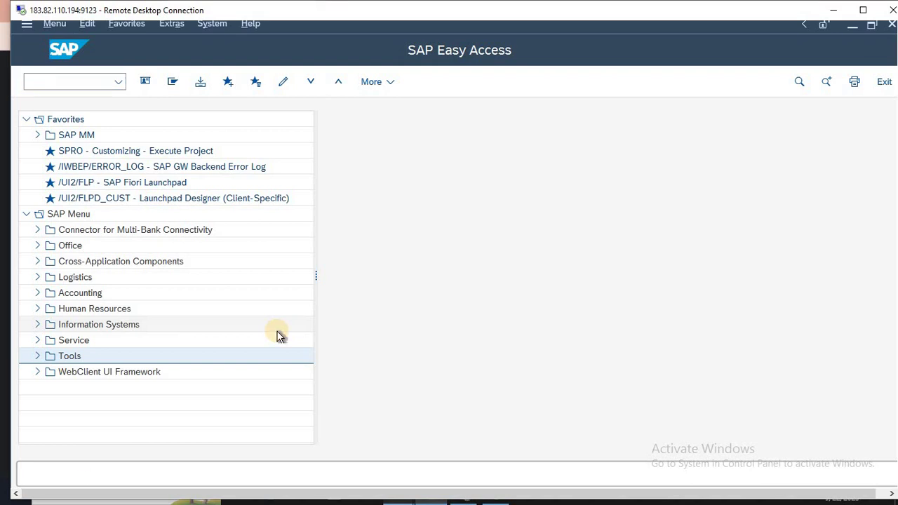
{"action": "left_click", "coordinate": [253, 435]}
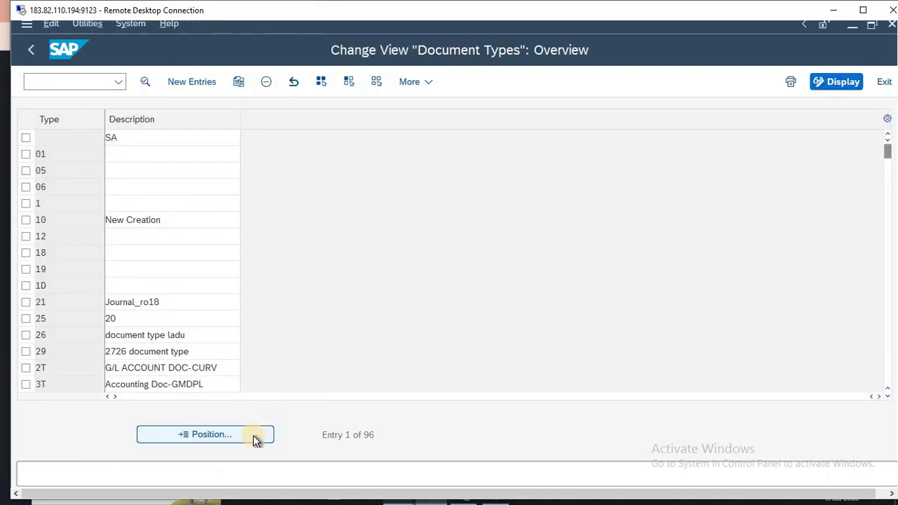
{"action": "type", "text": "SA"}
{"action": "key", "text": "Return"}
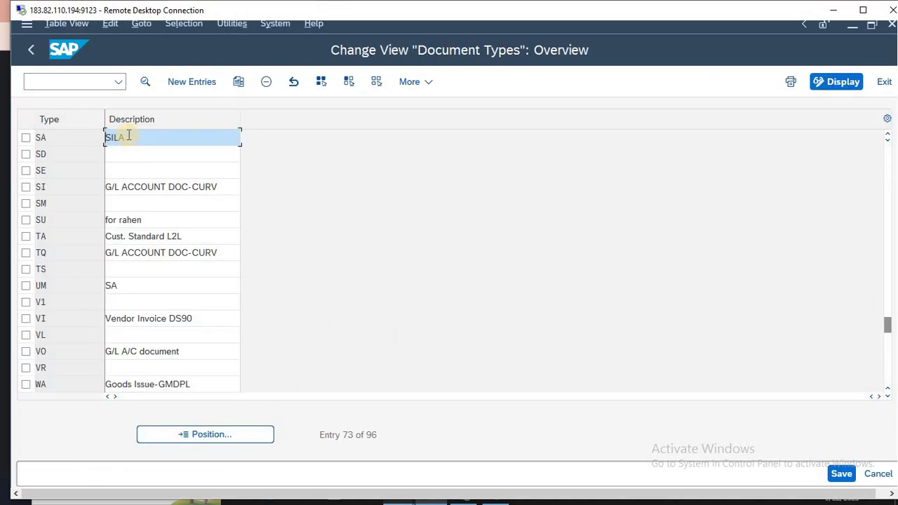
{"action": "double_click", "coordinate": [128, 135]}
Open the number range information of document type SA and examine company code FED's intervals in change mode
{"action": "left_click", "coordinate": [341, 184]}
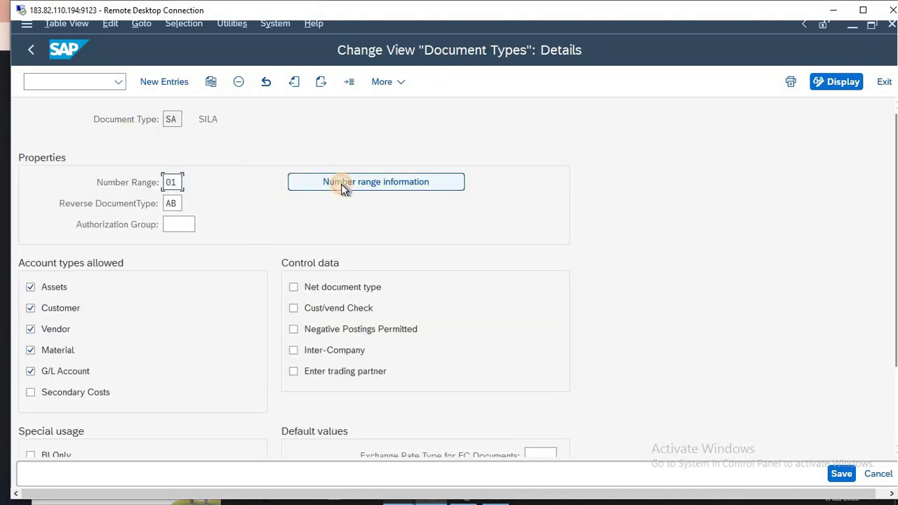
{"action": "key", "text": "Down"}
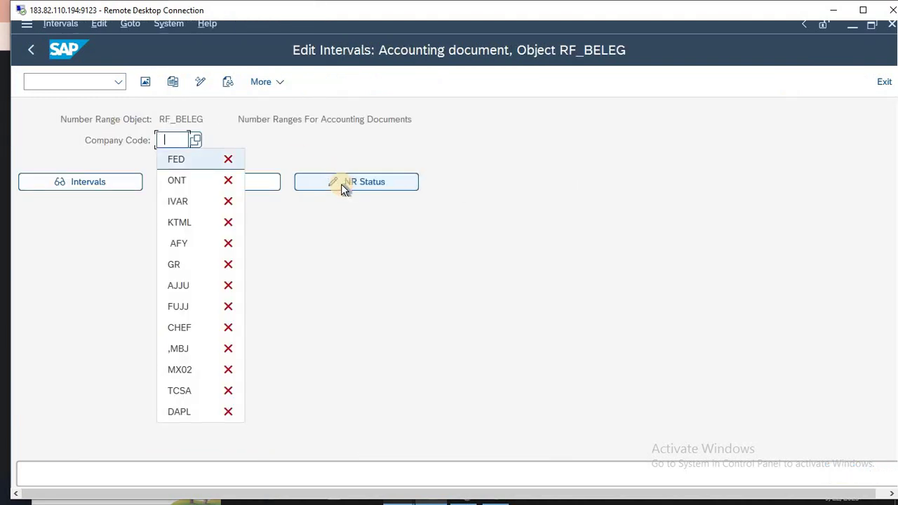
{"action": "key", "text": "Return"}
{"action": "left_click", "coordinate": [219, 186]}
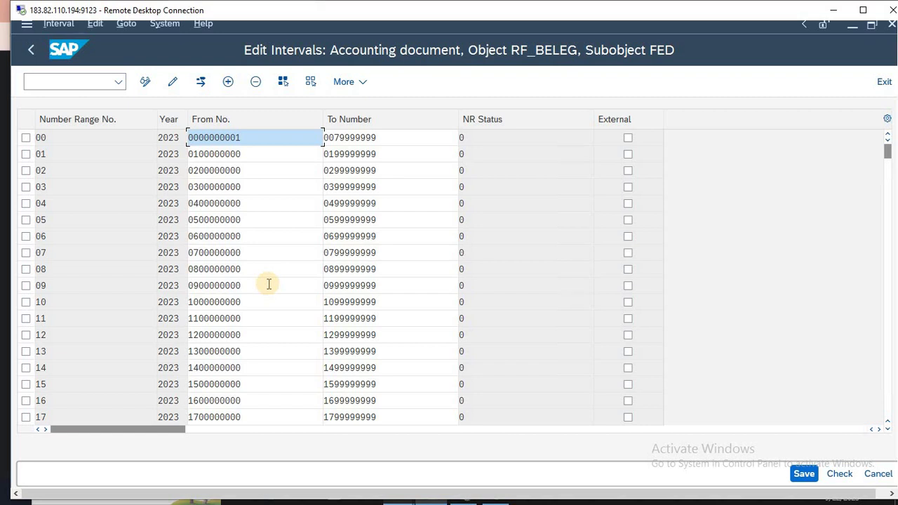
{"action": "scroll", "coordinate": [269, 284], "scroll_direction": "down", "scroll_amount": 2}
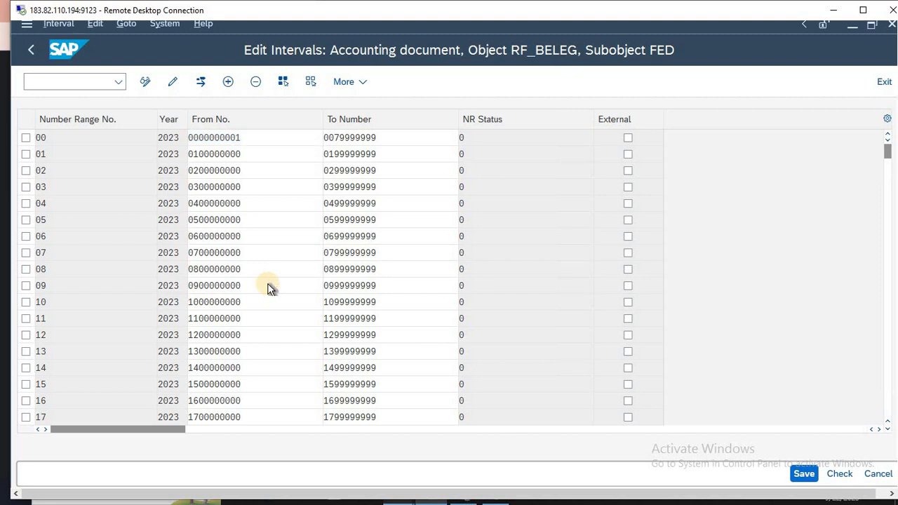
Leave interval editing for FED, confirm the exit, and go back through the document types to the SAP Easy Access screen
{"action": "key", "text": "F3"}
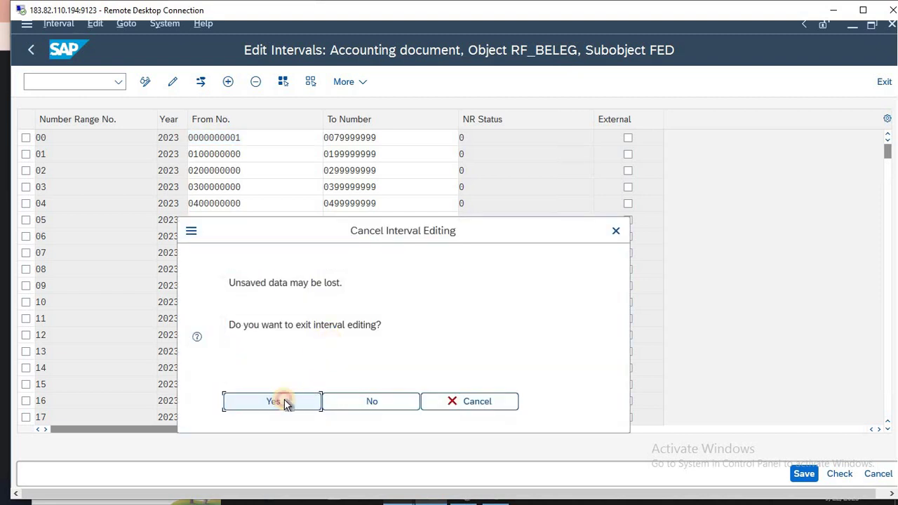
{"action": "left_click", "coordinate": [288, 403]}
{"action": "key", "text": "F3"}
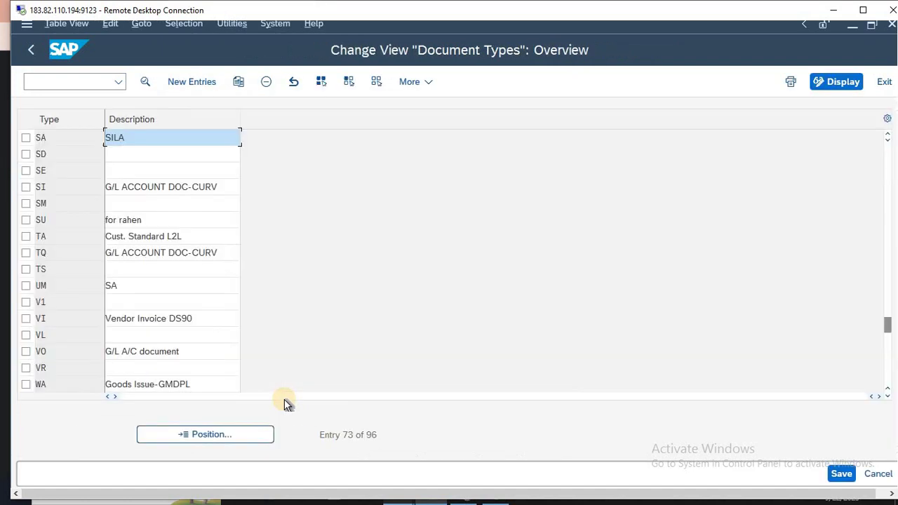
{"action": "key", "text": "F3"}
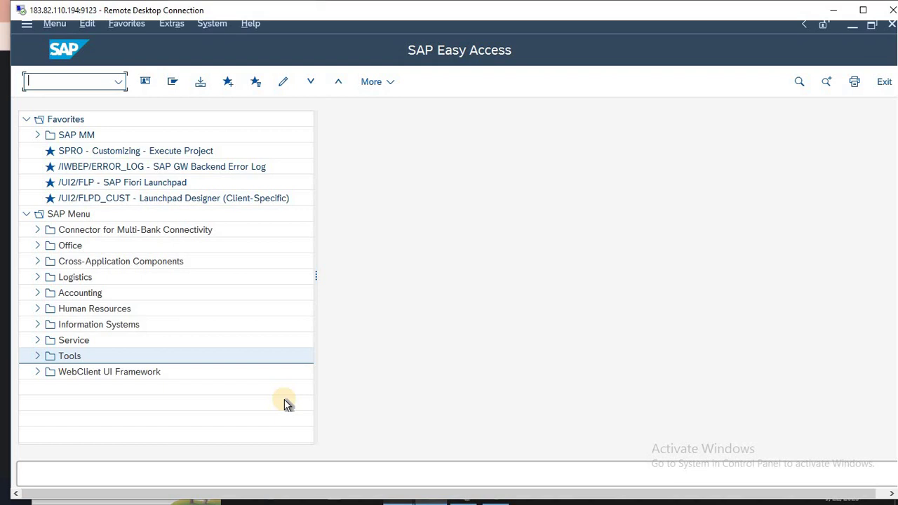
Minimize the remote session and review the study material from the 6th class topics back to the start of the 5th class
{"action": "left_click", "coordinate": [834, 10]}
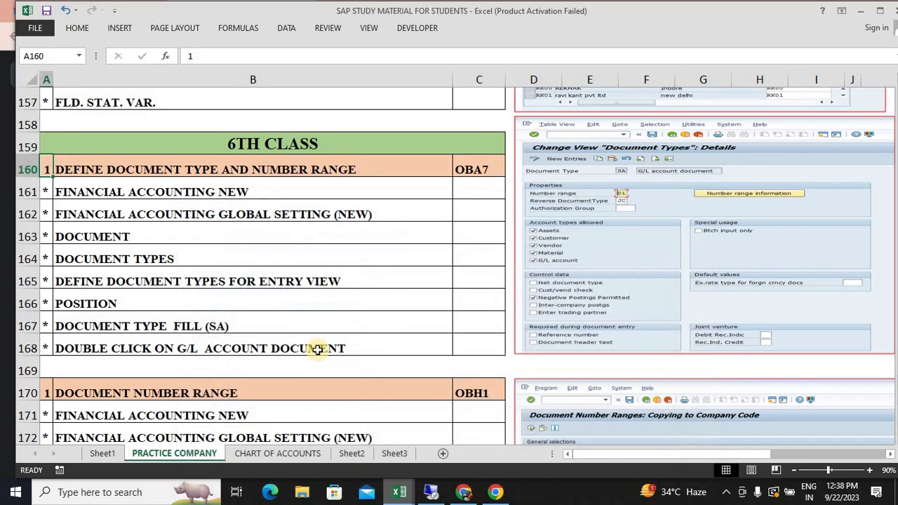
{"action": "left_click", "coordinate": [302, 359]}
{"action": "key", "text": "Down"}
{"action": "key", "text": "Down"}
{"action": "key", "text": "Down"}
{"action": "key", "text": "Down"}
{"action": "key", "text": "Up"}
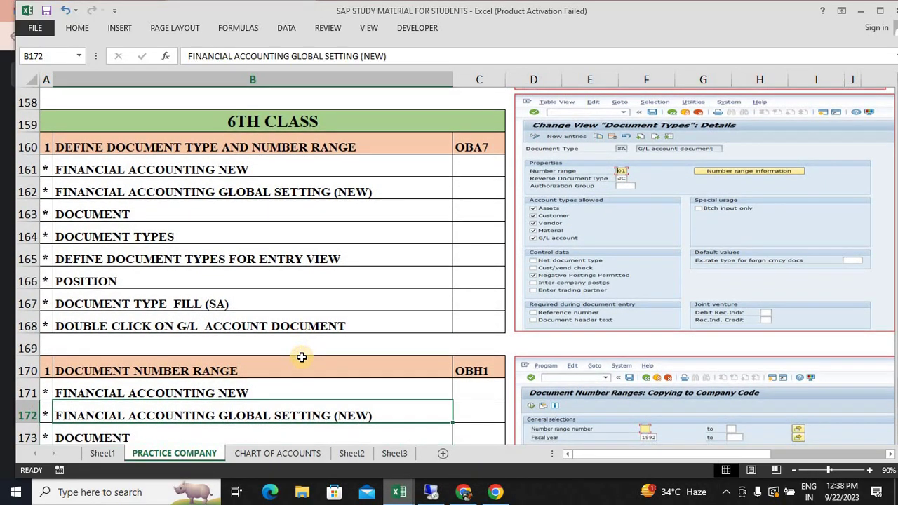
{"action": "key", "text": "Up"}
{"action": "key", "text": "Up"}
{"action": "key", "text": "Up"}
{"action": "key", "text": "Up"}
{"action": "key", "text": "Up"}
{"action": "key", "text": "Up"}
{"action": "key", "text": "Up"}
{"action": "key", "text": "Up"}
{"action": "key", "text": "Up"}
{"action": "key", "text": "Up"}
{"action": "key", "text": "Up"}
{"action": "key", "text": "Up"}
{"action": "key", "text": "Up"}
{"action": "key", "text": "Up"}
{"action": "key", "text": "Up"}
{"action": "key", "text": "Up"}
{"action": "key", "text": "Up"}
{"action": "key", "text": "Up"}
{"action": "key", "text": "Up"}
{"action": "key", "text": "Up"}
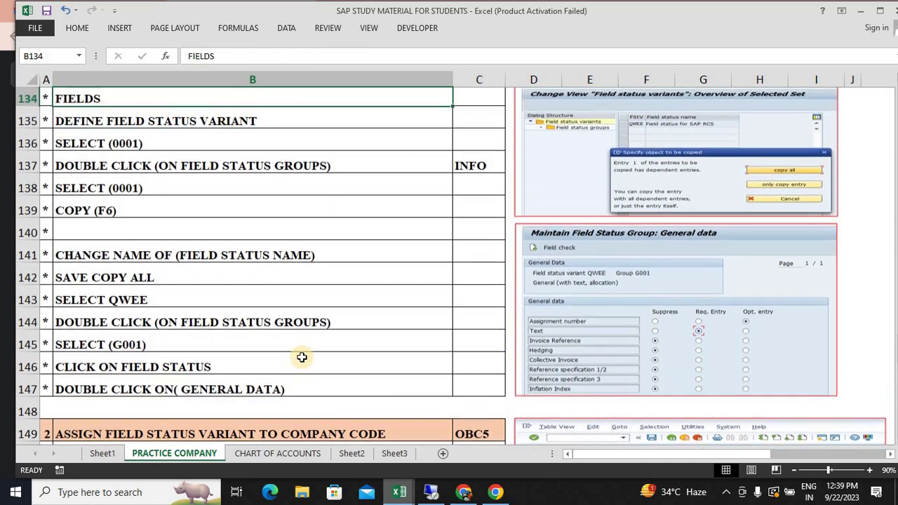
{"action": "key", "text": "Up"}
{"action": "key", "text": "Up"}
{"action": "key", "text": "Up"}
{"action": "key", "text": "Up"}
{"action": "key", "text": "Up"}
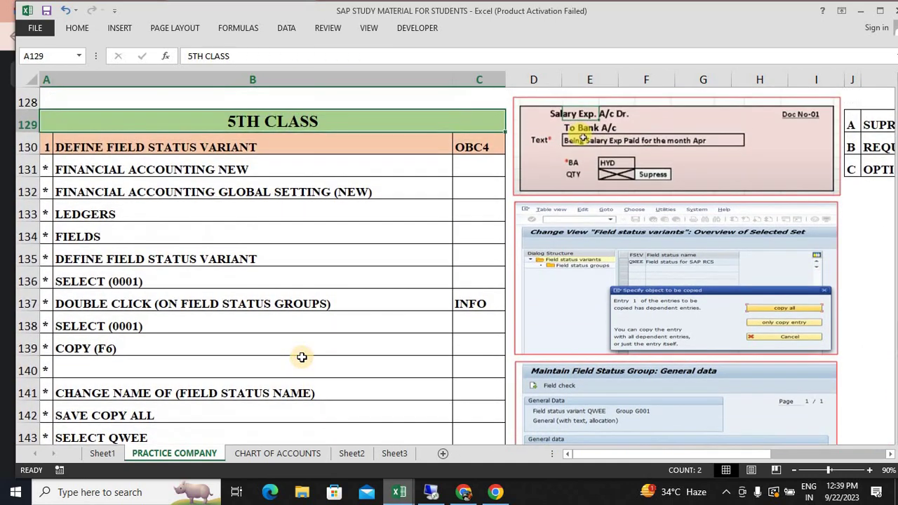
Review the study material from the field status variant topic down past the document number range topic to the empty rows
{"action": "left_click", "coordinate": [301, 357]}
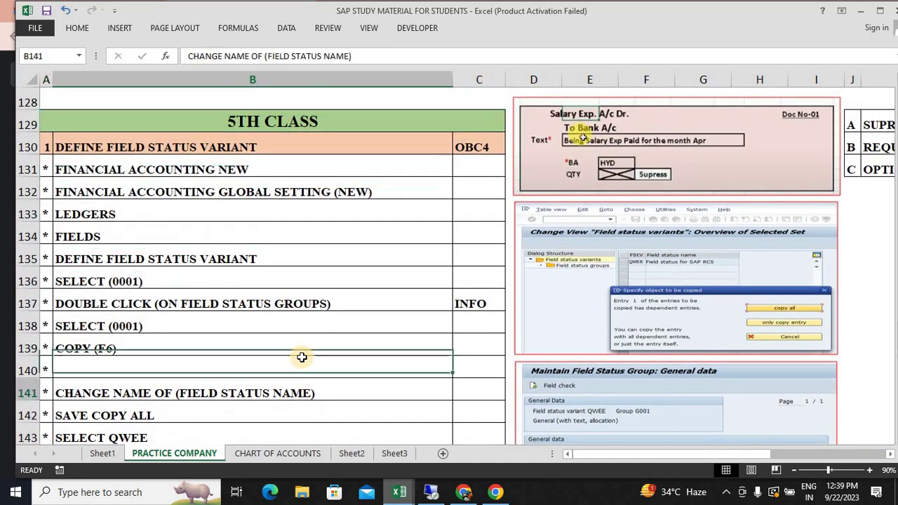
{"action": "key", "text": "Down"}
{"action": "key", "text": "Down"}
{"action": "key", "text": "Down"}
{"action": "key", "text": "Down"}
{"action": "key", "text": "Down"}
{"action": "key", "text": "Down"}
{"action": "key", "text": "Down"}
{"action": "key", "text": "Down"}
{"action": "key", "text": "Down"}
{"action": "key", "text": "Down"}
{"action": "key", "text": "Down"}
{"action": "key", "text": "Down"}
{"action": "key", "text": "Down"}
{"action": "key", "text": "Down"}
{"action": "key", "text": "Down"}
{"action": "key", "text": "Down"}
{"action": "key", "text": "Down"}
{"action": "key", "text": "Down"}
{"action": "key", "text": "Down"}
{"action": "key", "text": "Down"}
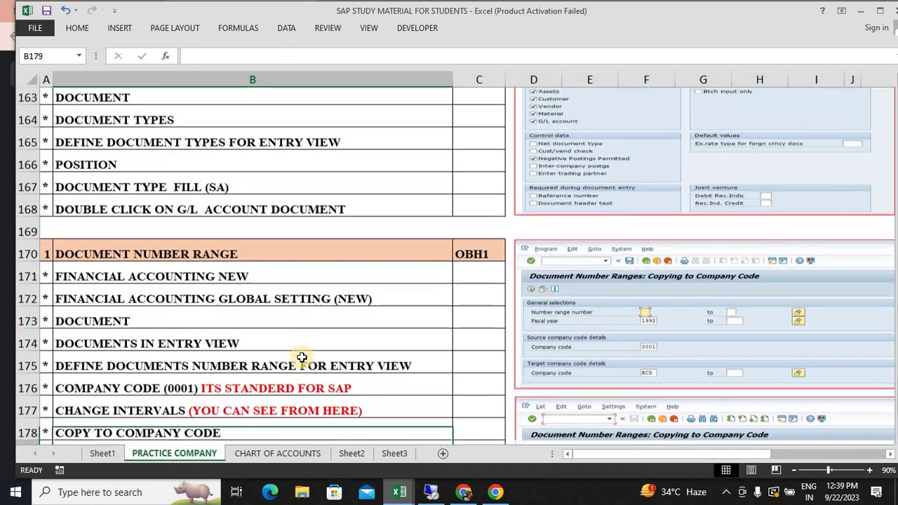
{"action": "key", "text": "Down"}
{"action": "key", "text": "Down"}
{"action": "key", "text": "Down"}
{"action": "key", "text": "Down"}
{"action": "key", "text": "Down"}
{"action": "key", "text": "Down"}
{"action": "key", "text": "Down"}
{"action": "key", "text": "Down"}
{"action": "key", "text": "Down"}
{"action": "key", "text": "Down"}
{"action": "key", "text": "Down"}
{"action": "key", "text": "Down"}
{"action": "key", "text": "Down"}
{"action": "key", "text": "Down"}
{"action": "key", "text": "Down"}
{"action": "key", "text": "Down"}
{"action": "key", "text": "Down"}
{"action": "key", "text": "Down"}
{"action": "key", "text": "Down"}
{"action": "key", "text": "Down"}
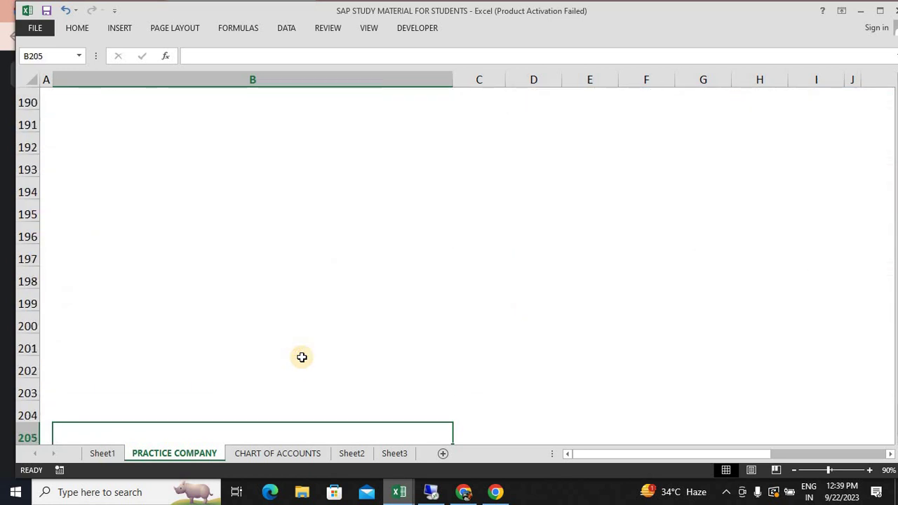
{"action": "left_click", "coordinate": [373, 270]}
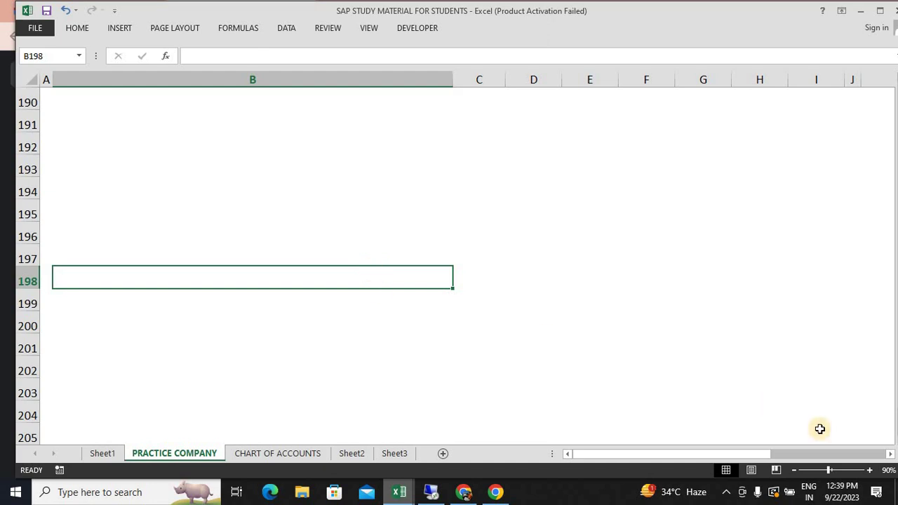
{"action": "left_click", "coordinate": [548, 219]}
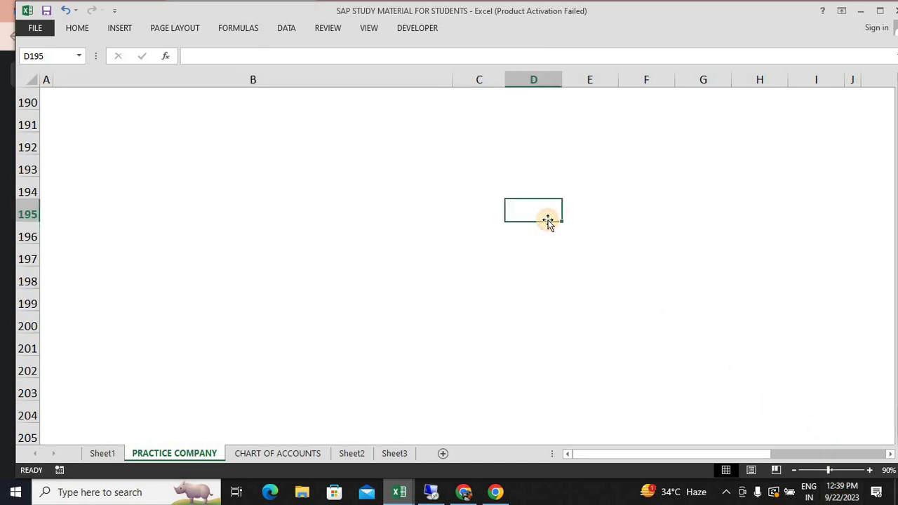